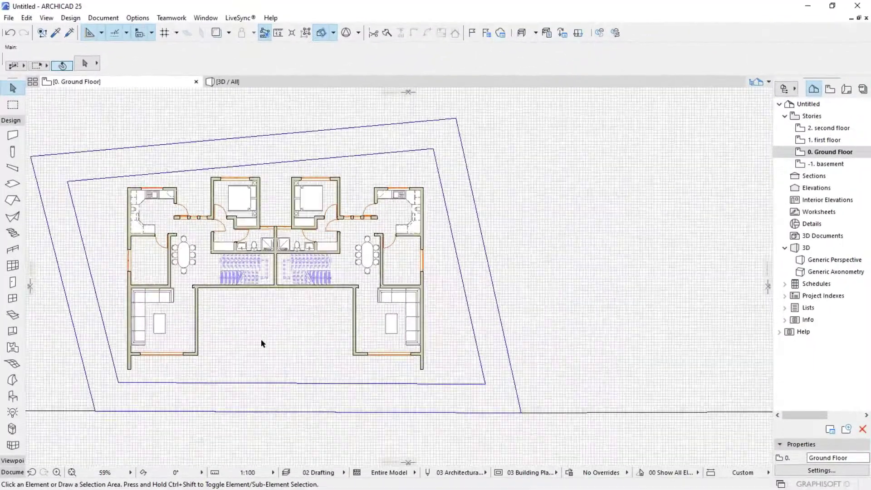
Step: Examine the ground floor plan of the two mirrored units, including the stairs between them and the site boundary
scroll(260, 339, up, 6)
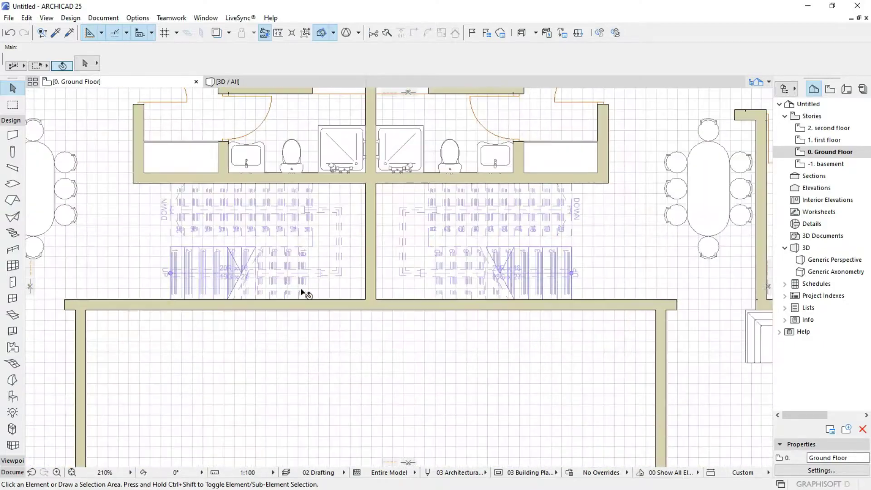
scroll(327, 279, up, 5)
scroll(327, 275, down, 3)
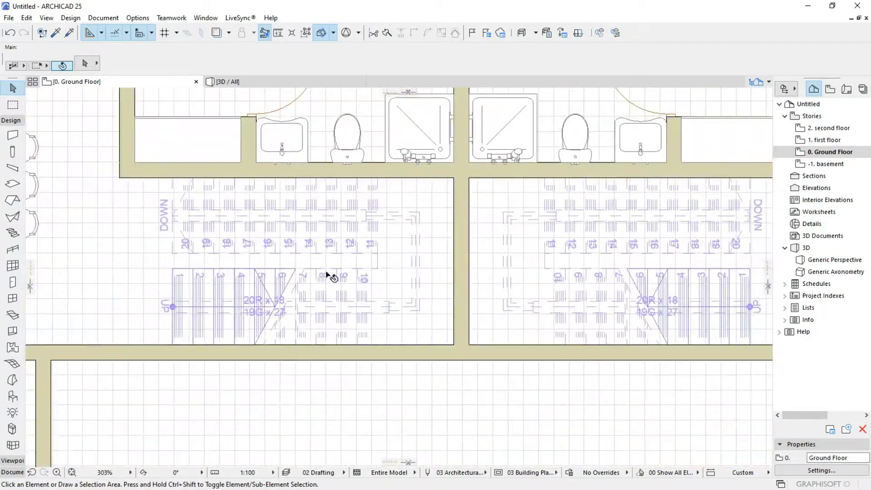
scroll(331, 274, down, 9)
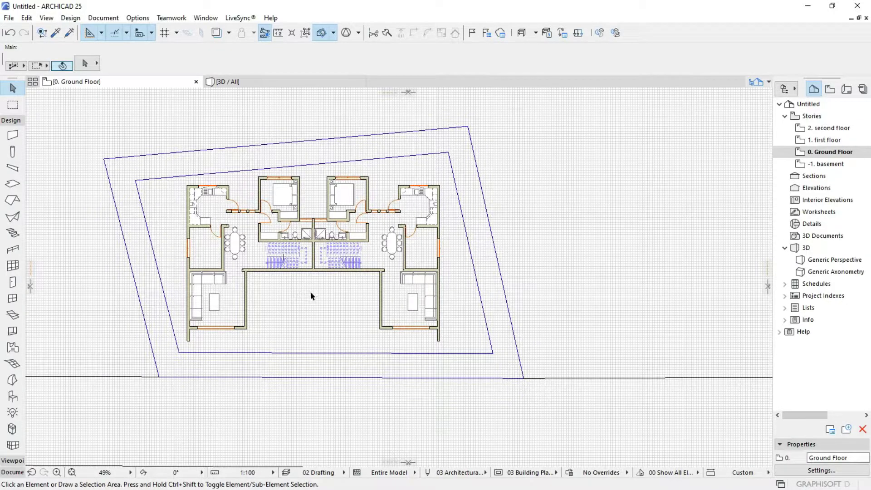
scroll(330, 286, down, 3)
scroll(335, 307, up, 3)
middle_drag(345, 299, 373, 295)
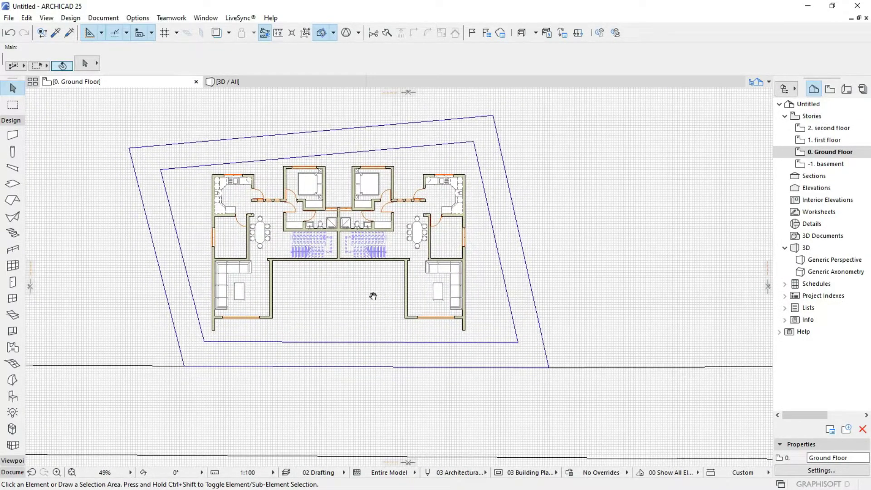
scroll(370, 292, down, 1)
scroll(371, 301, up, 2)
scroll(372, 300, down, 1)
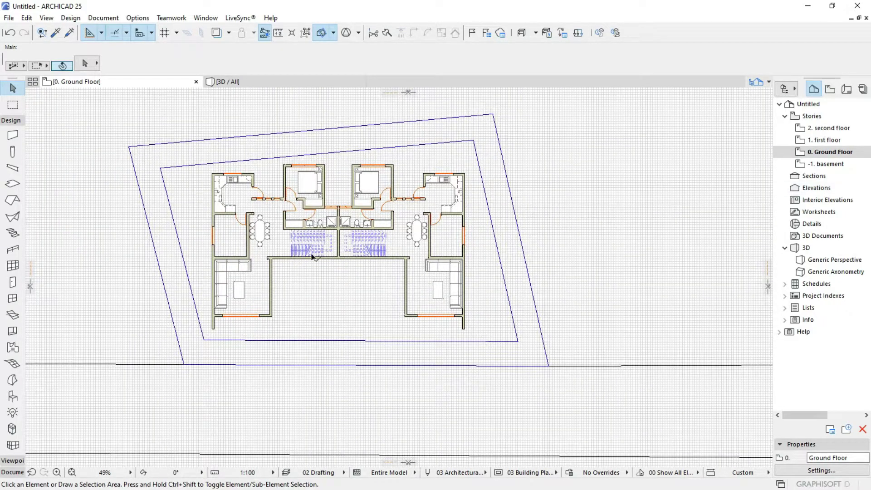
scroll(356, 268, up, 3)
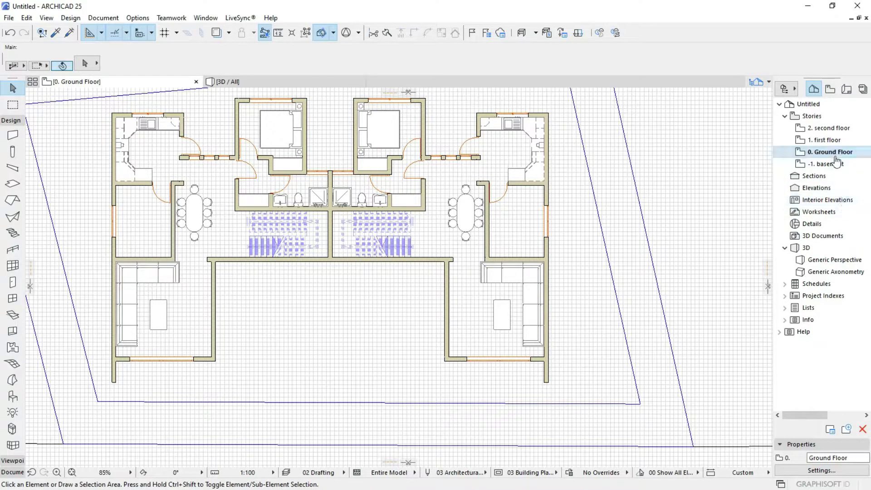
scroll(234, 282, down, 3)
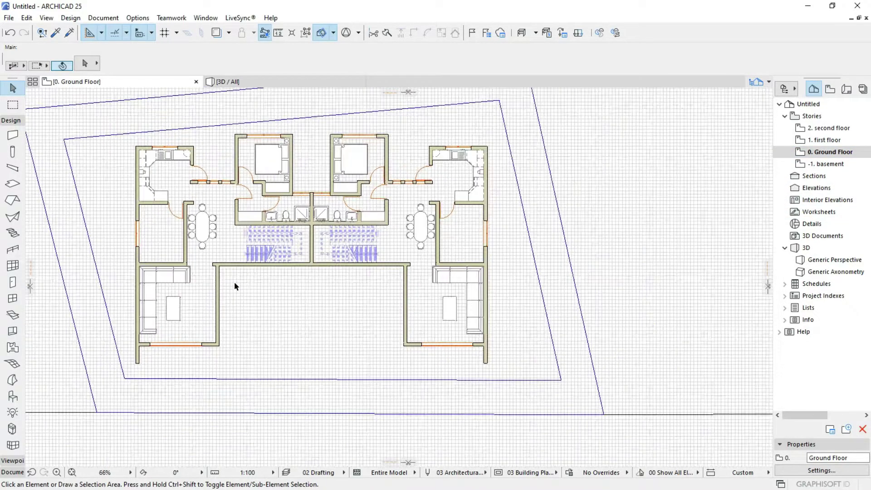
Step: Set the slab defaults to a basic structure with a thickness of 15
double_click(5, 188)
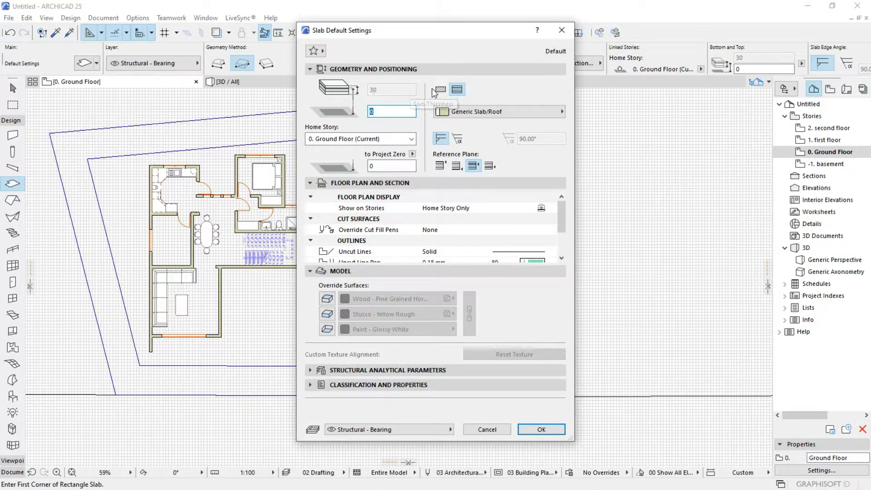
click(438, 89)
click(408, 91)
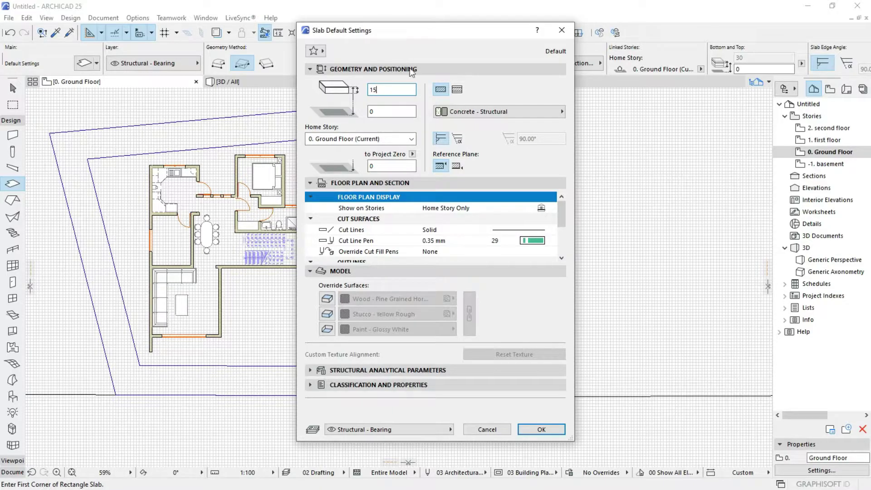
Step: Set the slab's cut, uncut and hidden line pens to the grey 0.20 mm pen 61
click(551, 241)
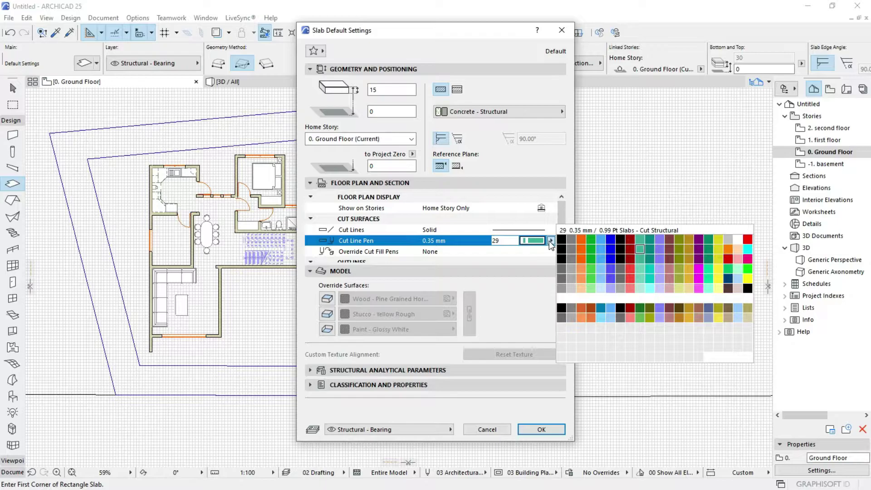
click(561, 268)
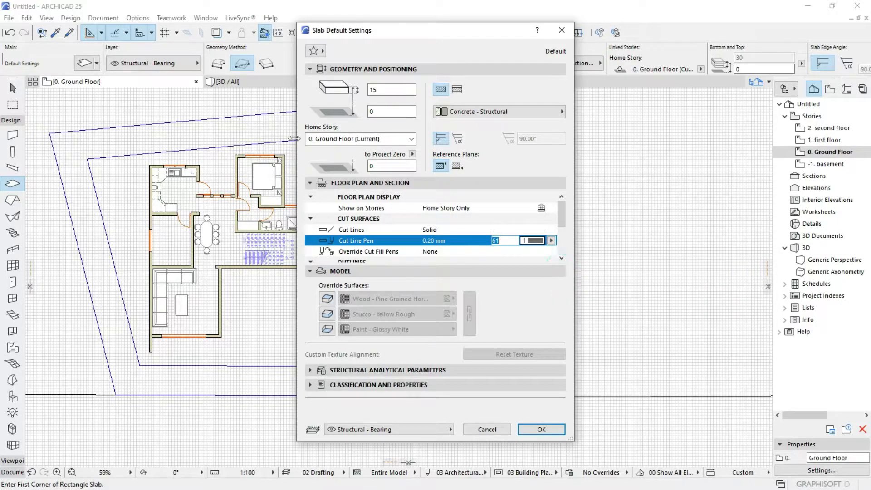
scroll(499, 227, down, 3)
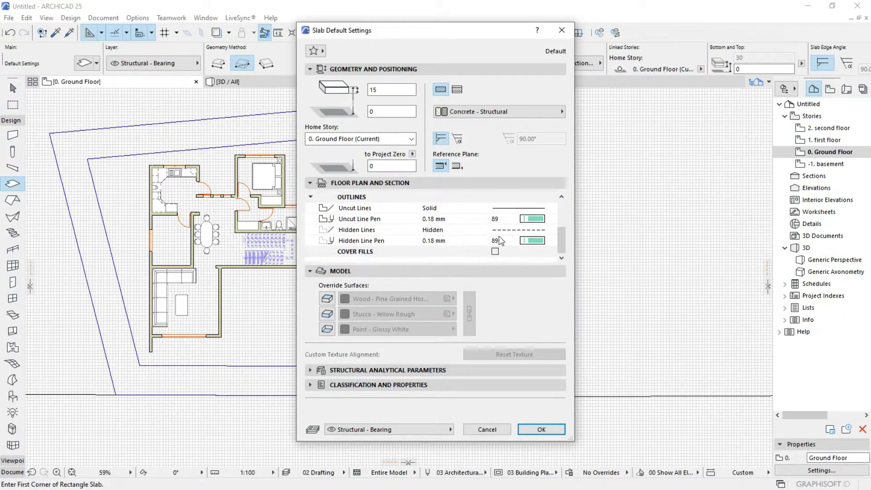
click(551, 219)
click(562, 247)
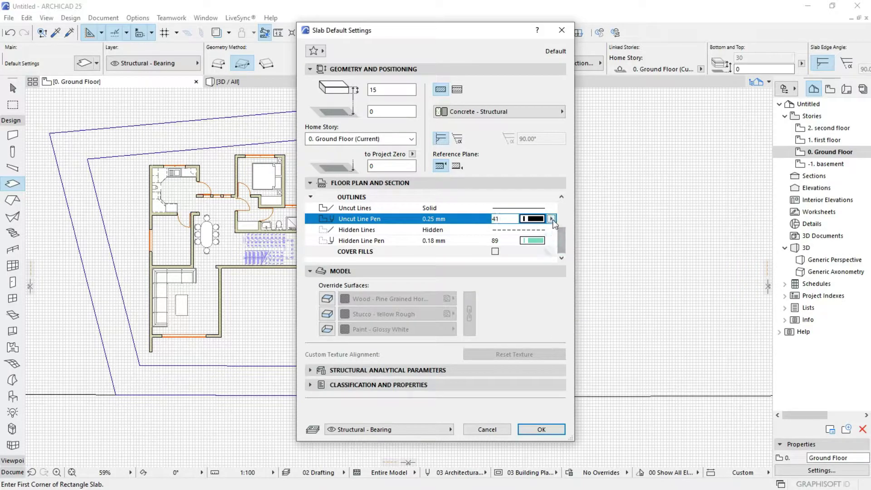
click(552, 220)
click(563, 247)
click(551, 241)
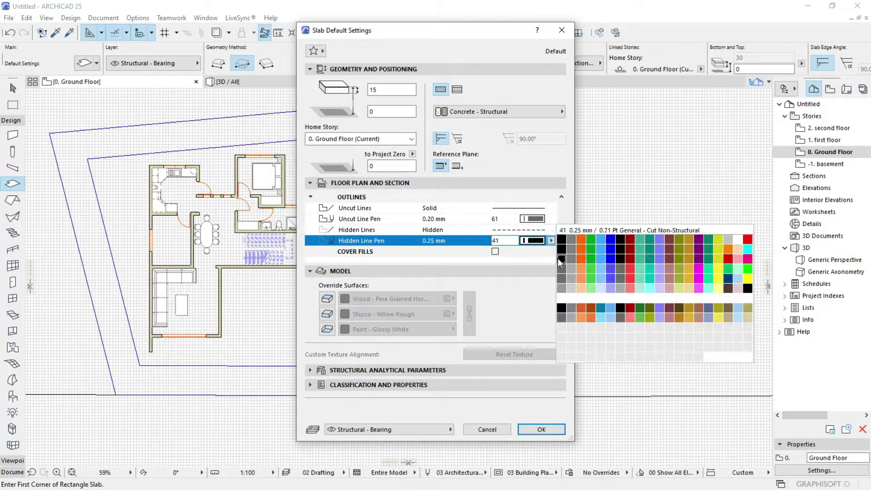
click(563, 270)
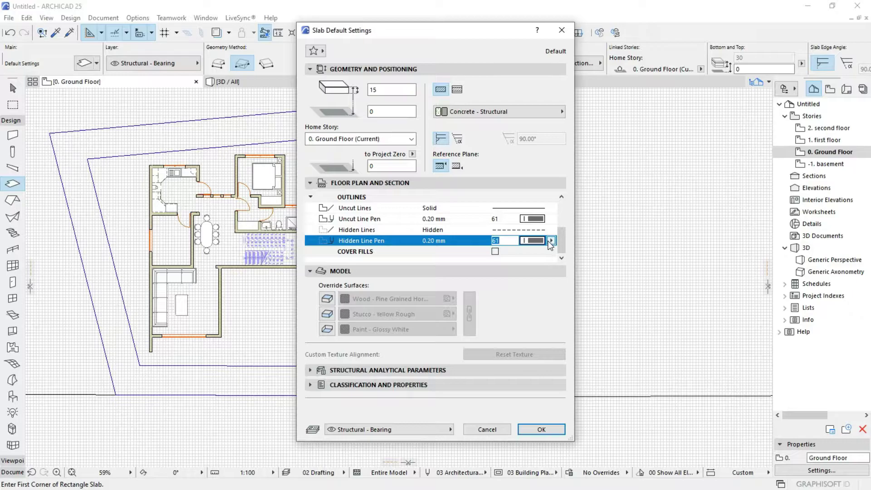
scroll(552, 243, up, 3)
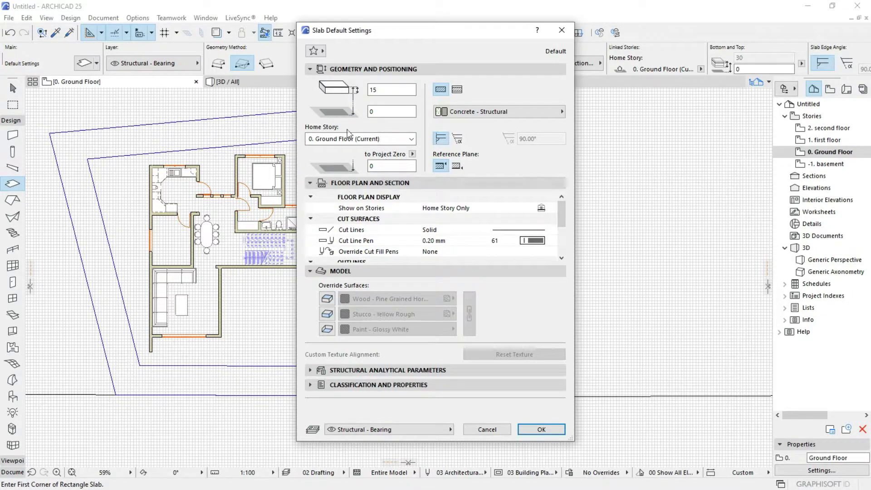
Step: Enable surface overrides for the slab's top, edge and bottom, keeping the three surfaces unlinked
click(330, 302)
click(327, 314)
click(326, 329)
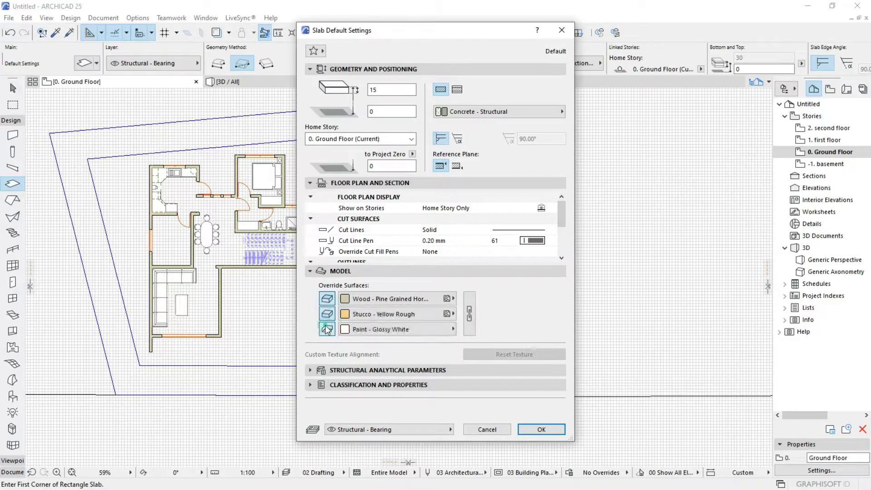
click(470, 312)
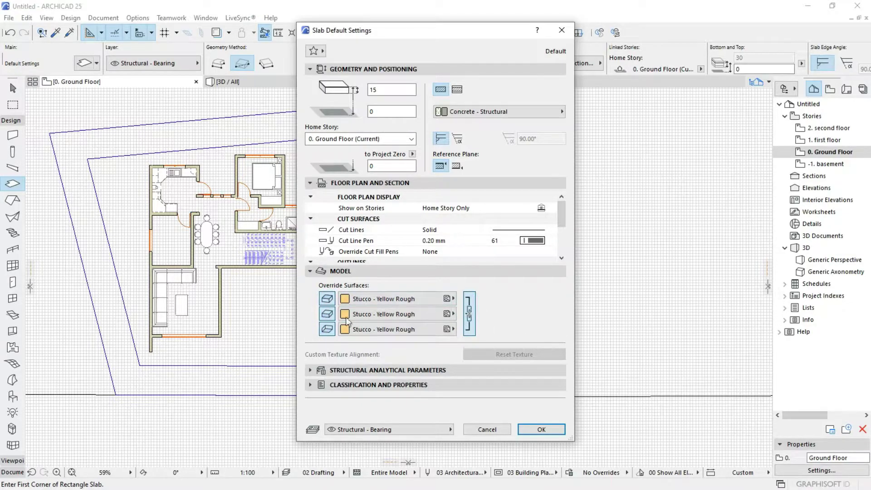
click(473, 306)
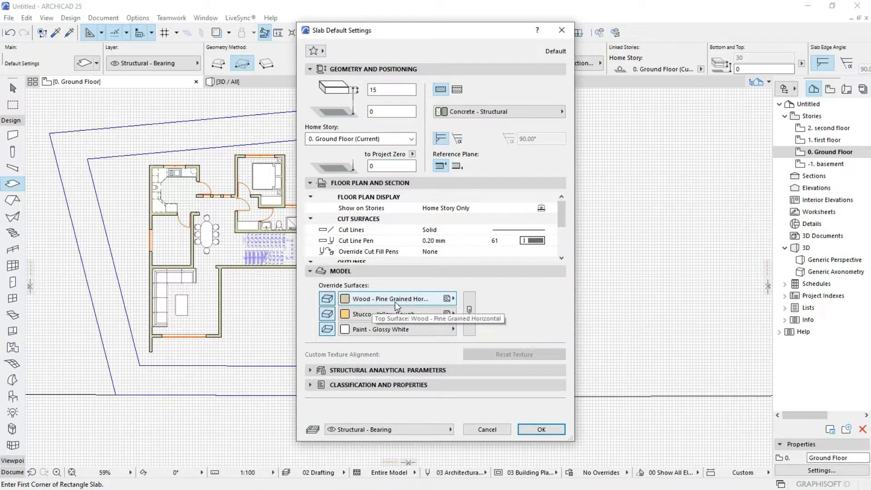
Step: Set the slab's top surface override to Floorboards - 01
click(413, 303)
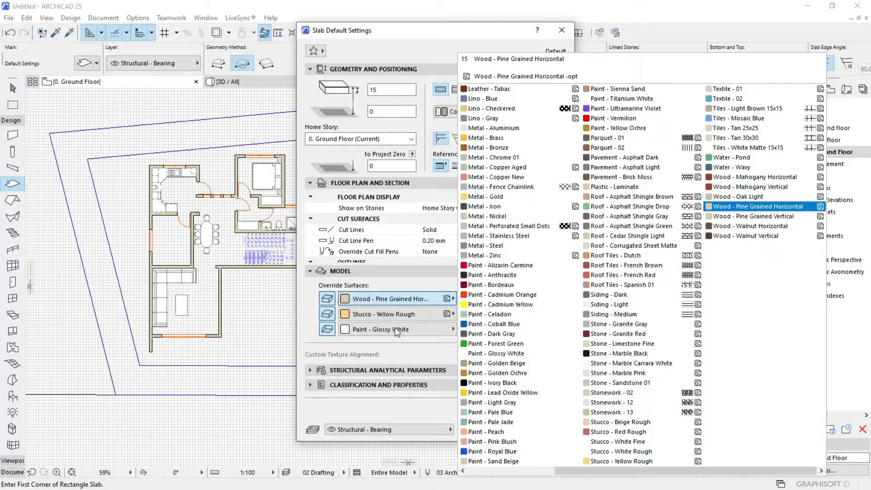
scroll(516, 282, up, 2)
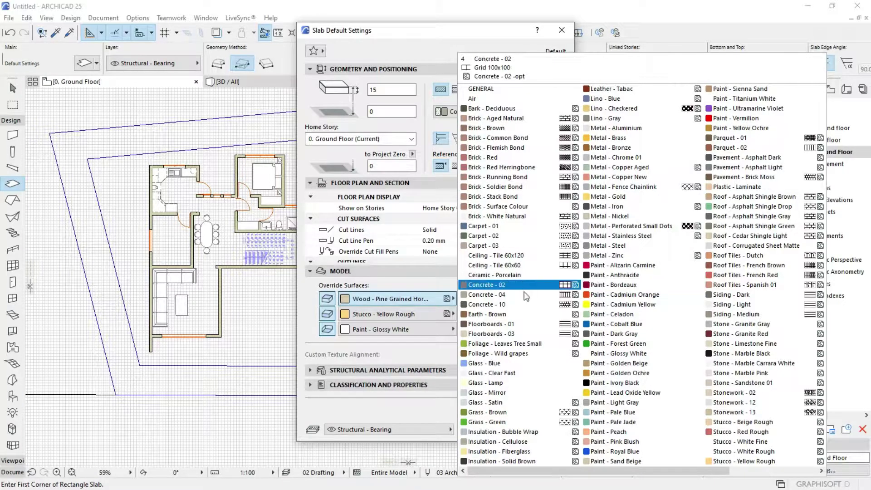
click(514, 325)
Step: Set the slab's edge and bottom surface overrides to Stone - Marble Black and accept the default settings
click(392, 314)
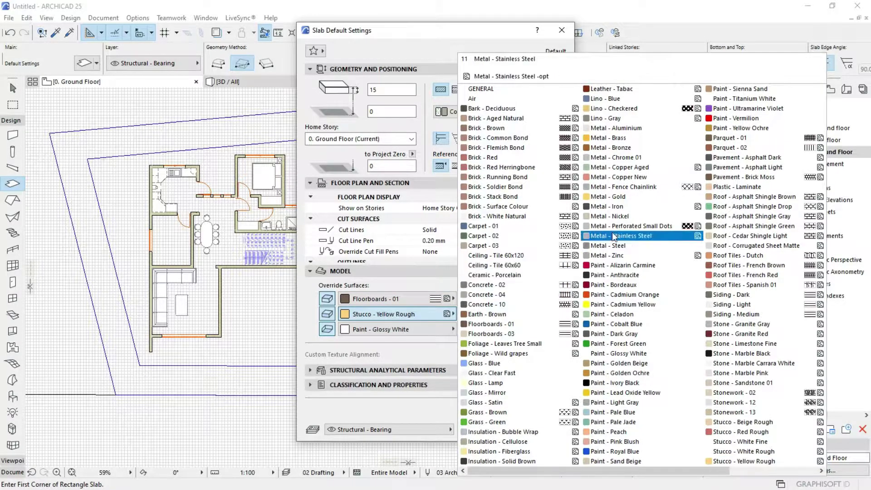
scroll(619, 224, right, 1)
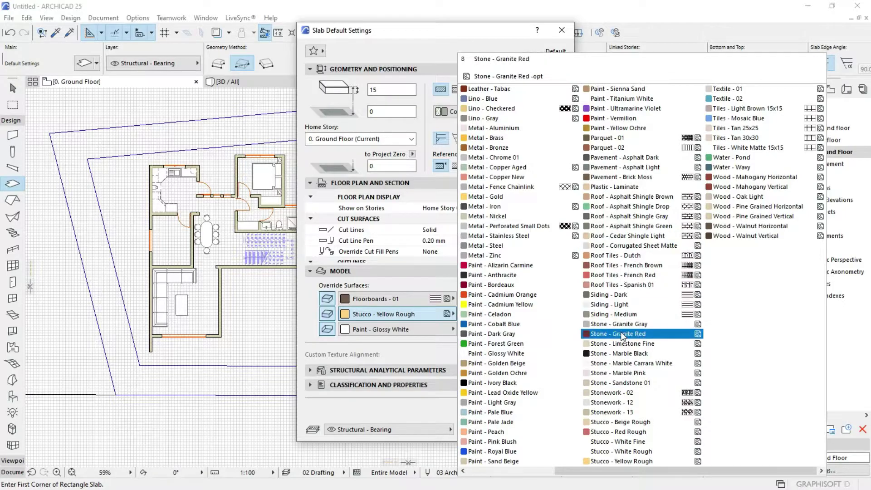
click(639, 356)
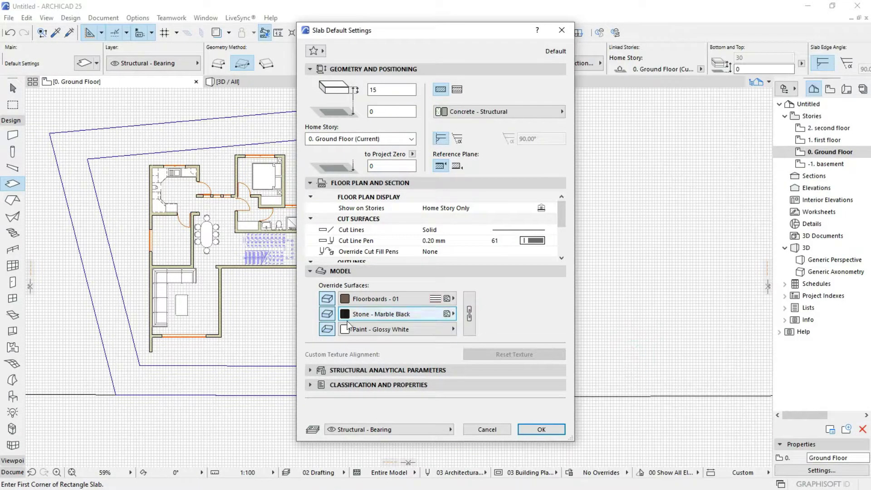
click(375, 329)
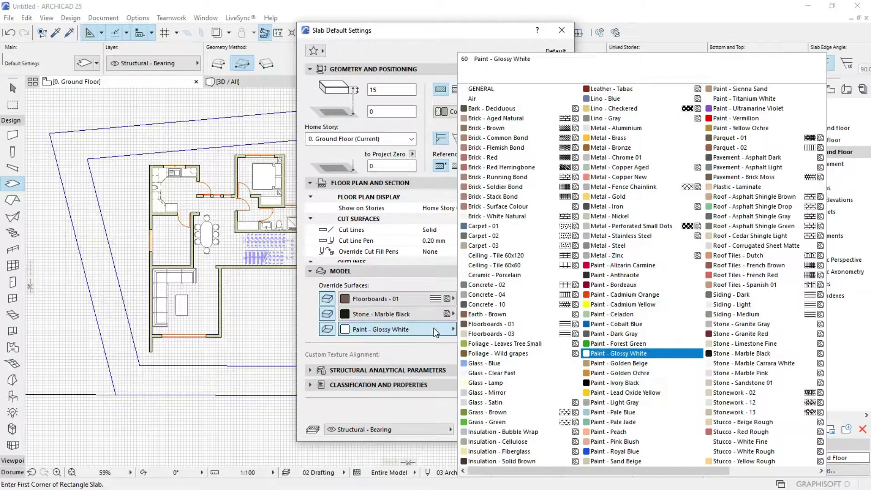
click(737, 353)
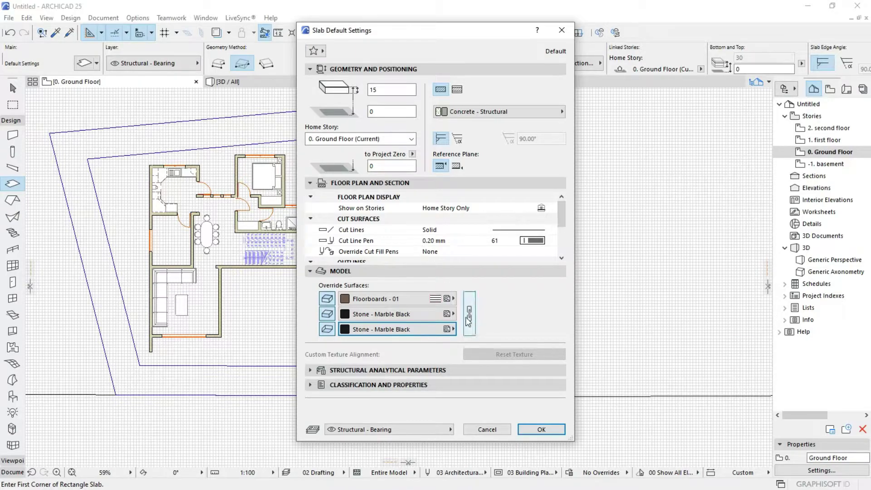
scroll(437, 254, down, 2)
click(433, 242)
scroll(433, 248, up, 3)
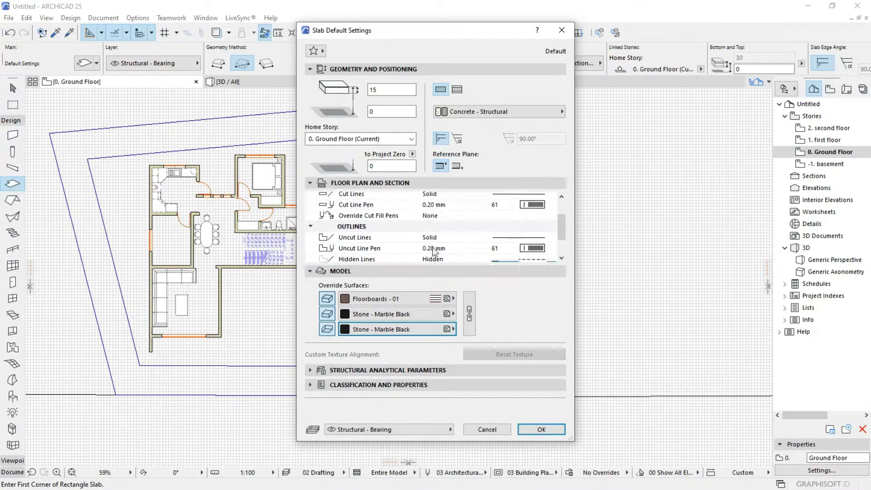
click(537, 430)
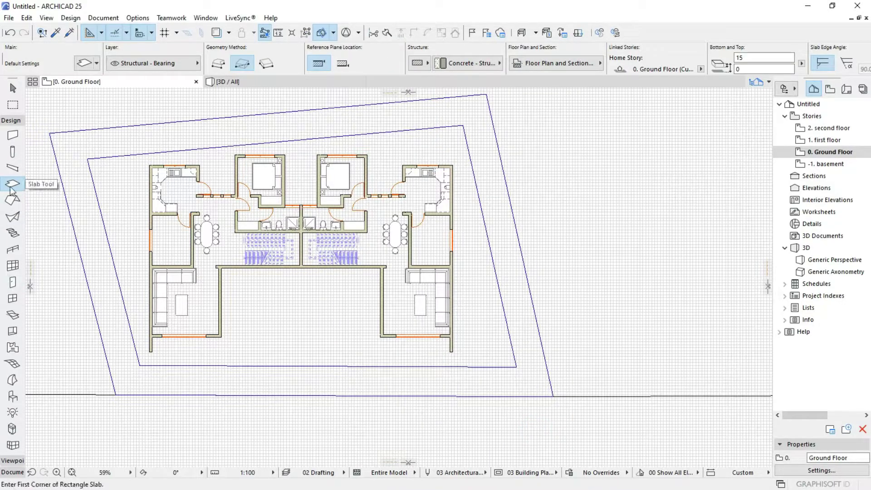
Step: Accept the slab default settings and draw a rectangular slab about 490 by 570 over the left unit's living room and front porch
double_click(12, 183)
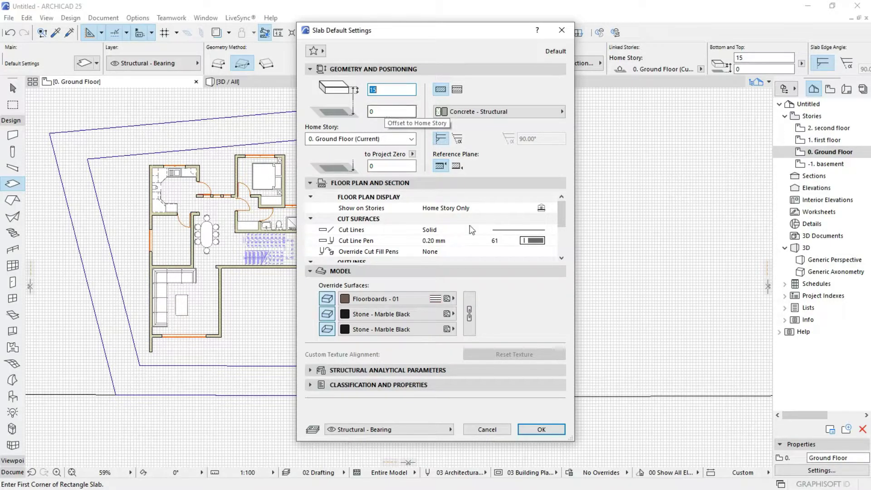
click(542, 430)
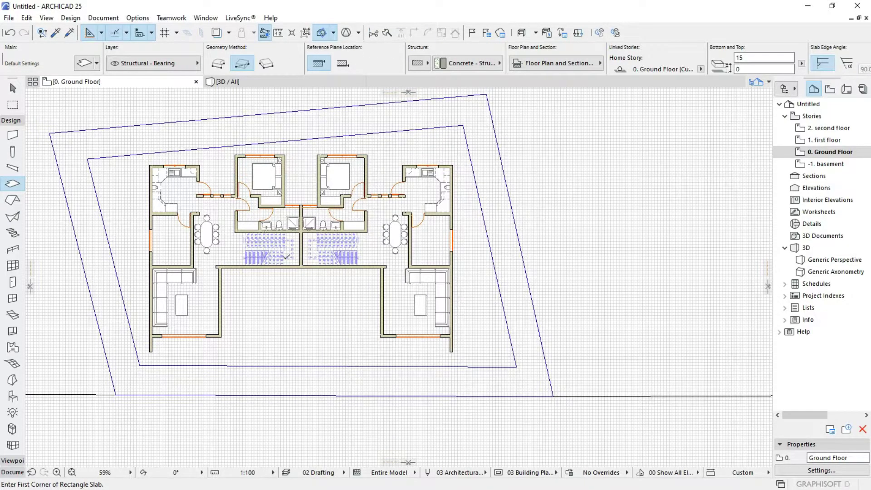
scroll(310, 243, up, 3)
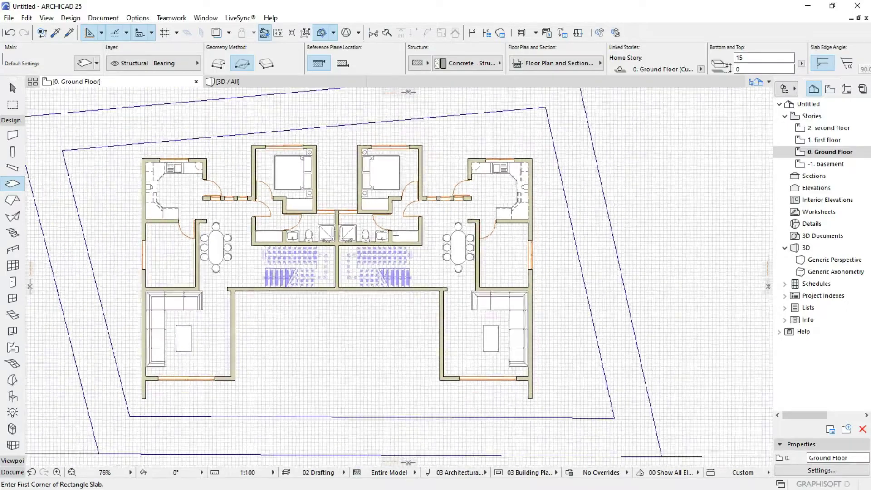
scroll(396, 235, down, 1)
middle_drag(396, 235, 423, 241)
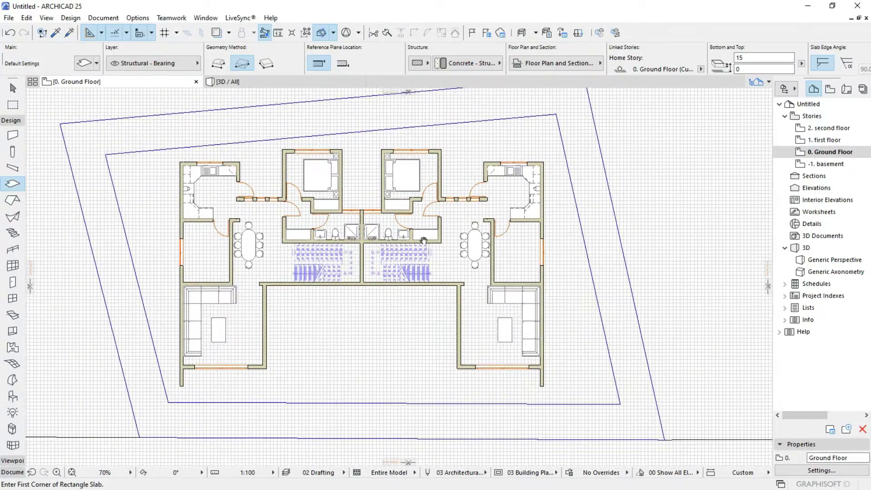
scroll(215, 353, up, 5)
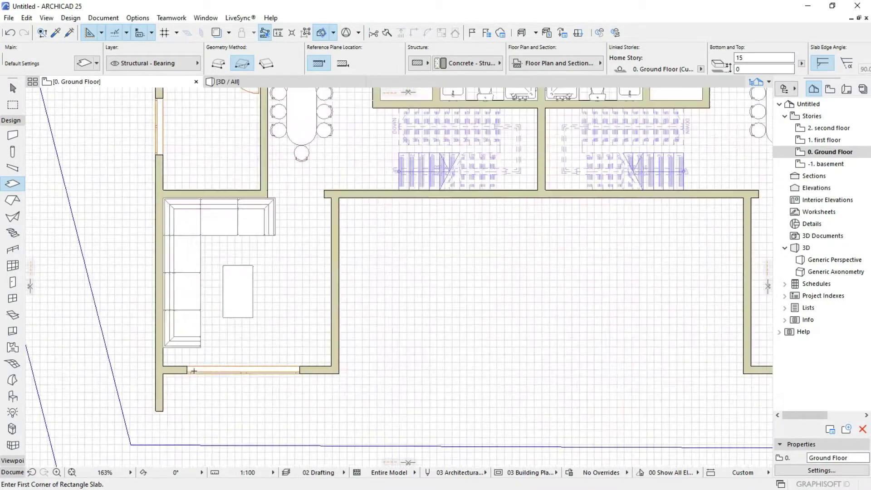
middle_drag(215, 343, 223, 325)
scroll(193, 363, up, 3)
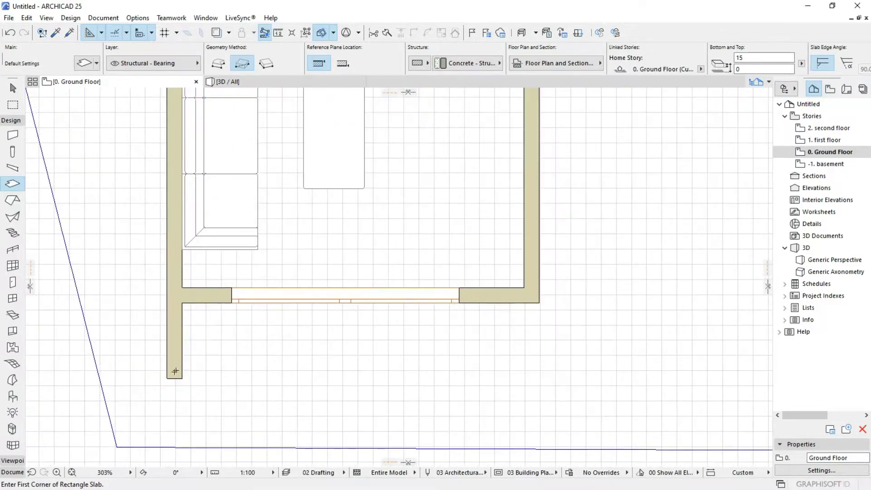
click(168, 376)
scroll(407, 334, down, 5)
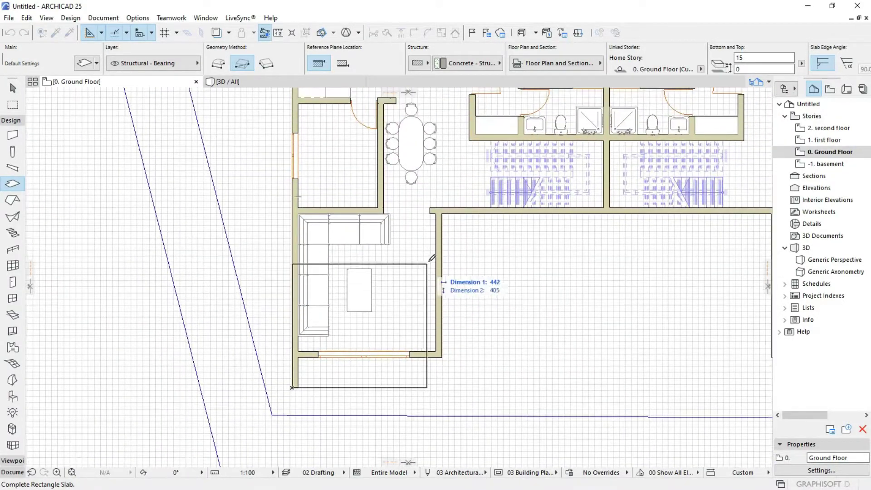
click(443, 211)
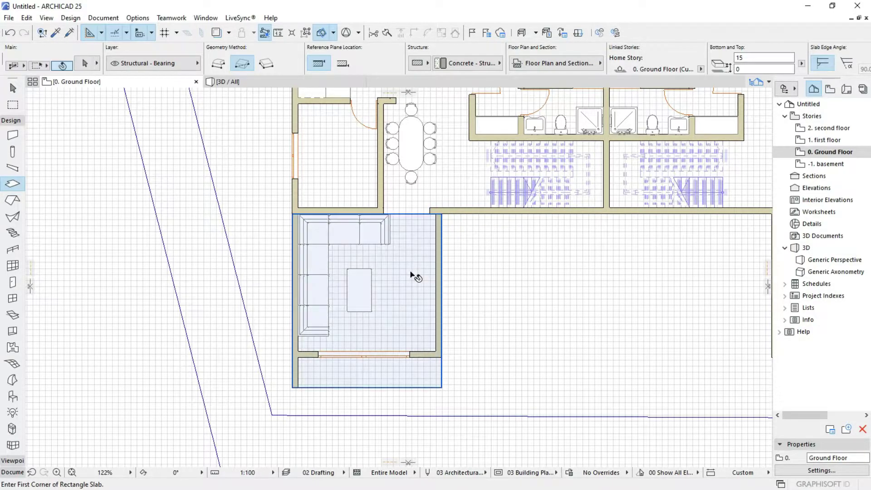
Step: Offset the slab's rear edge about 500 to the outer face of the wall between the left kitchen and bedroom
scroll(294, 397, up, 6)
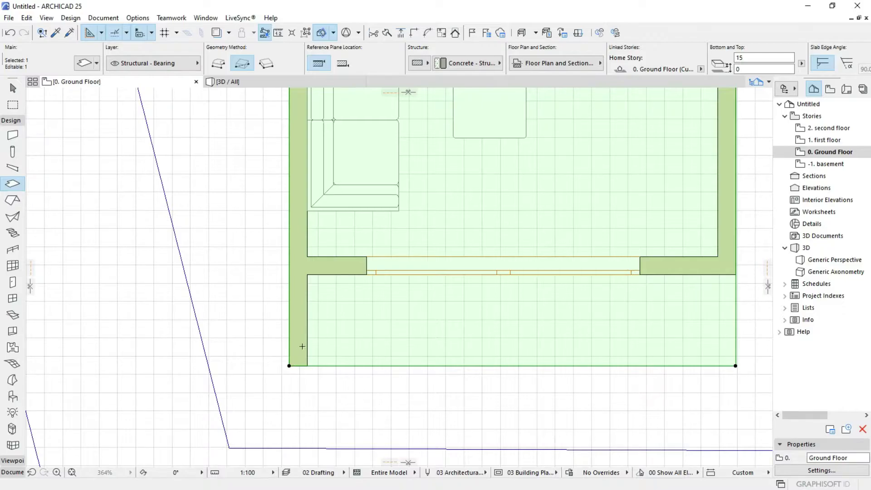
key(m)
scroll(310, 364, down, 10)
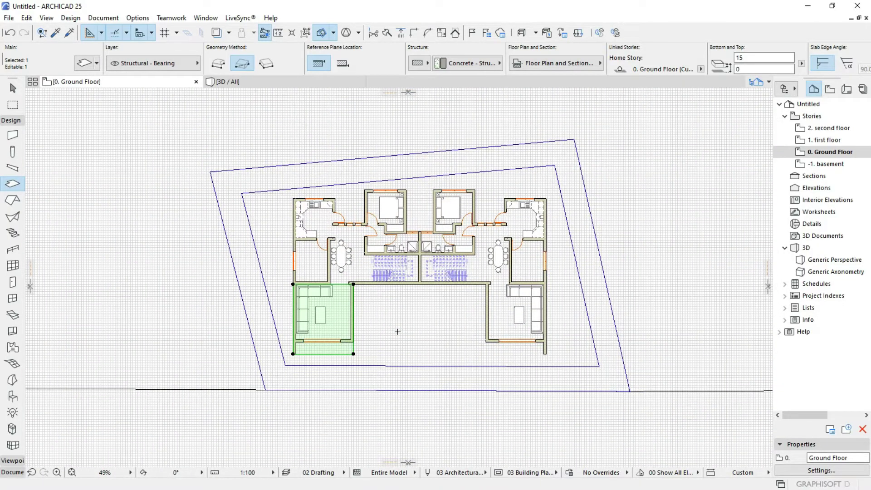
scroll(387, 328, up, 5)
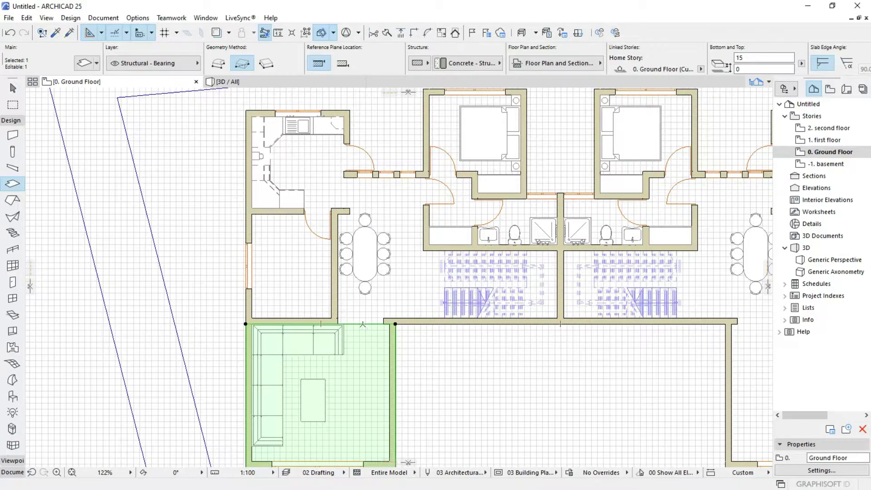
click(363, 324)
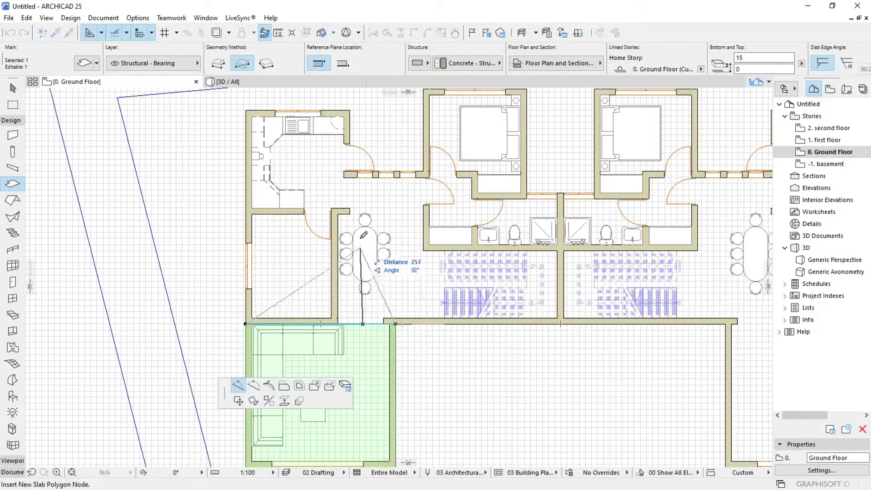
click(283, 388)
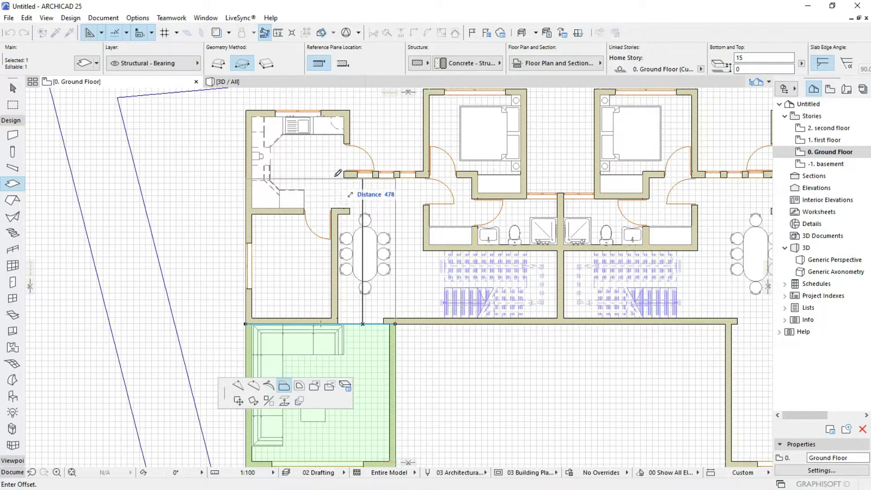
scroll(377, 169, up, 5)
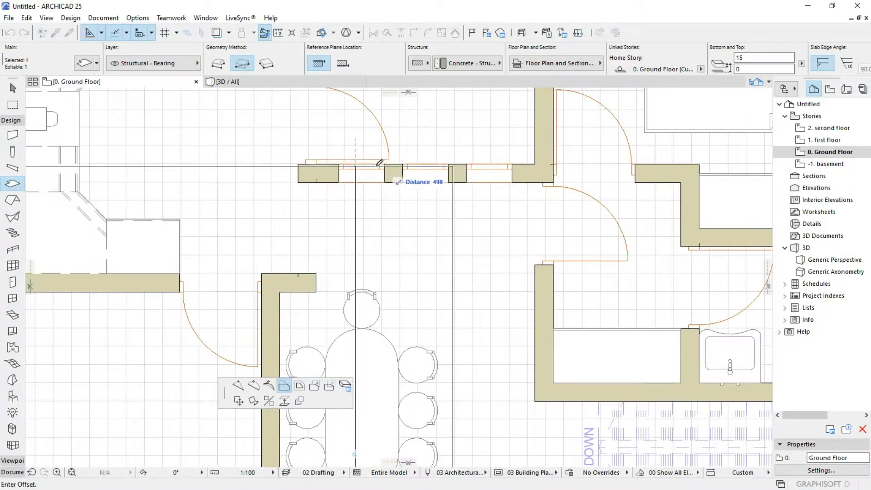
click(361, 163)
scroll(333, 190, down, 5)
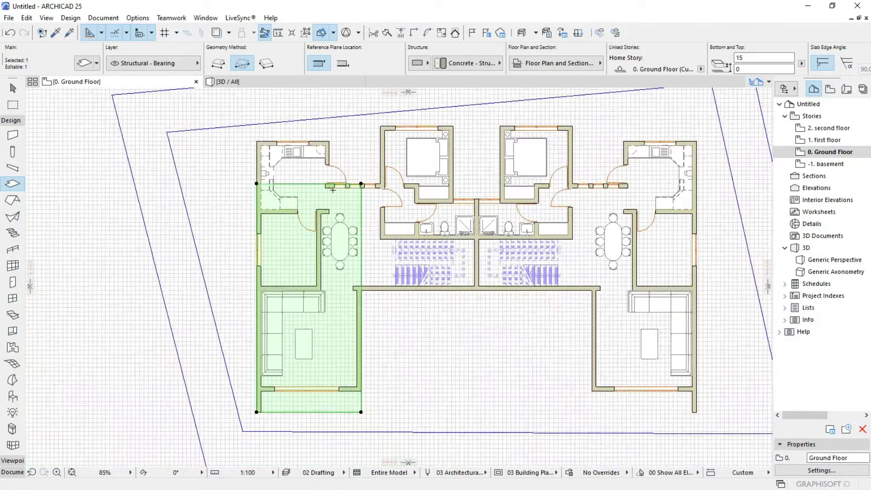
Step: Add a rectangle about 1086 by 500 to the slab polygon, covering both bathrooms and stairs up to the right living room's inner wall
click(361, 184)
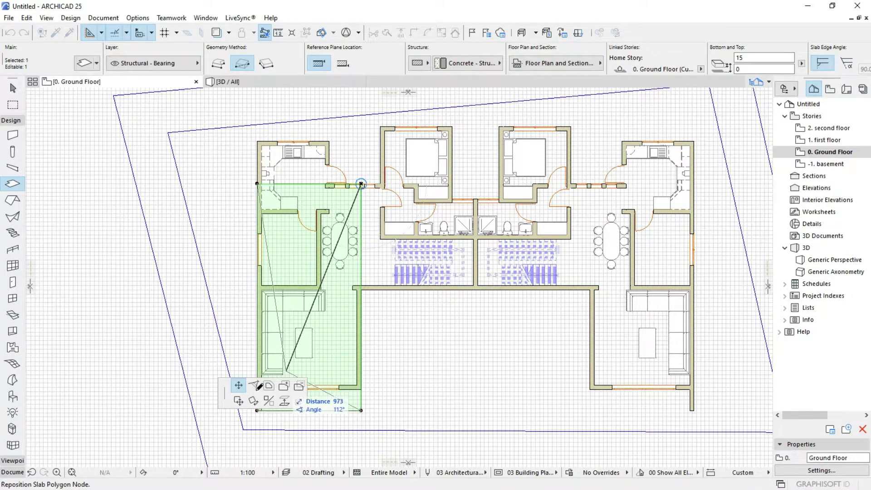
click(285, 386)
scroll(362, 182, up, 4)
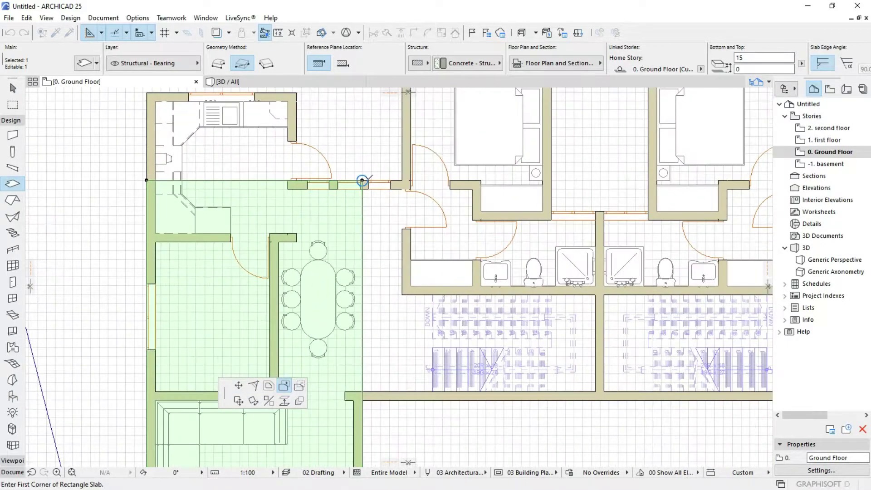
click(362, 181)
middle_drag(383, 243, 286, 94)
scroll(286, 94, down, 4)
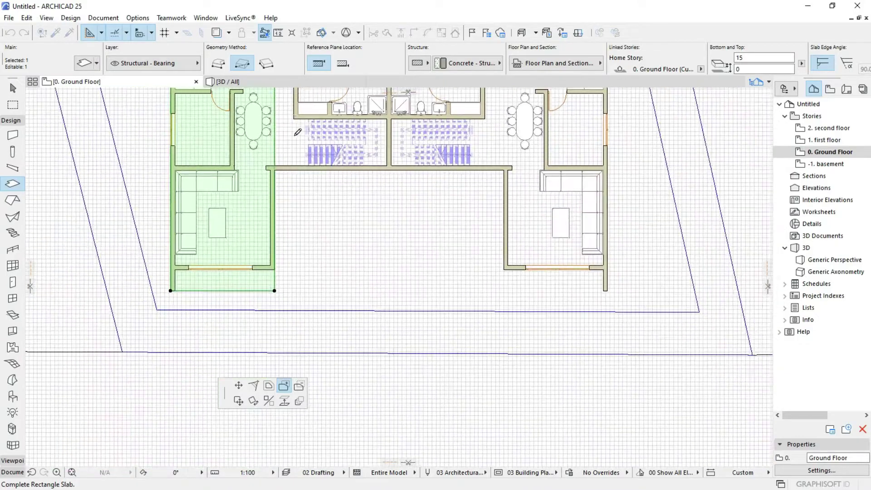
mouse_move(302, 144)
middle_down()
mouse_move(340, 191)
mouse_move(252, 249)
middle_up()
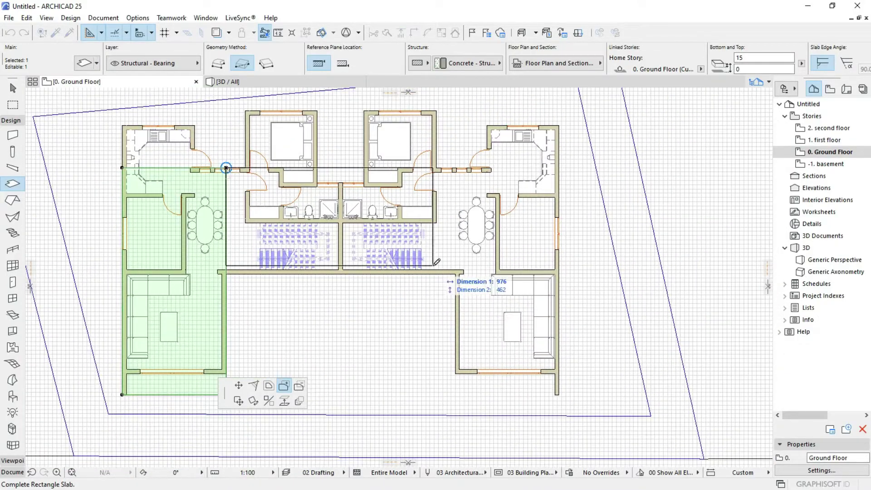
scroll(443, 257, up, 5)
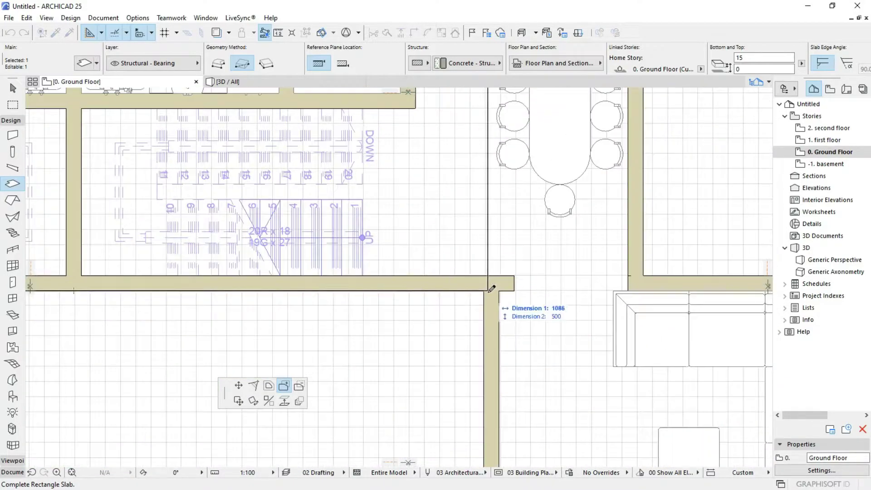
click(486, 285)
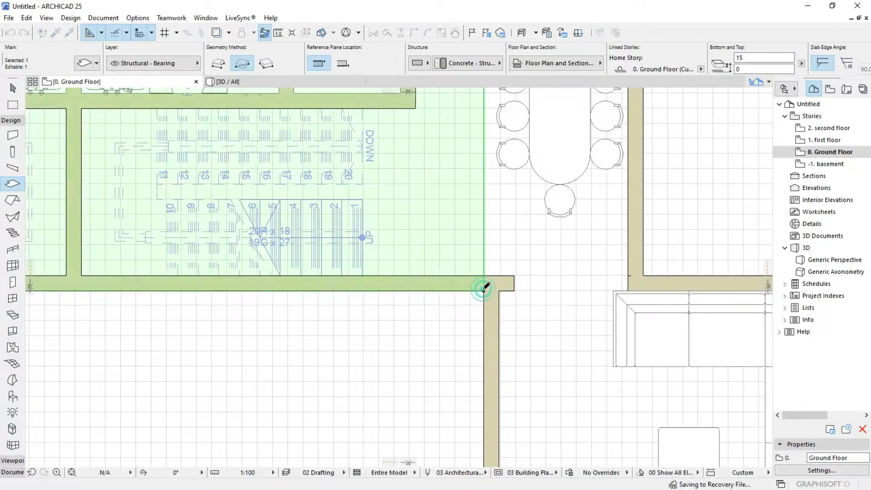
scroll(486, 286, down, 5)
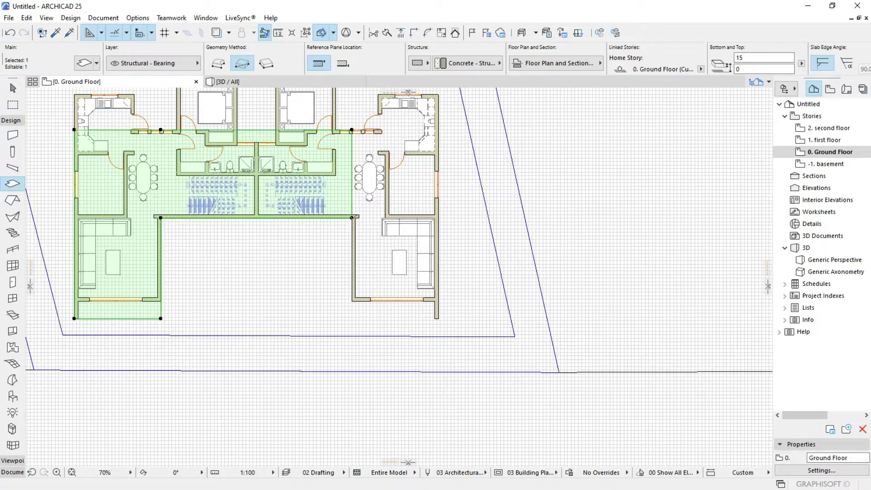
Step: Add a 340 by 200 rectangle to the slab polygon, covering the rest of the left unit's kitchen up to its outer walls
click(352, 217)
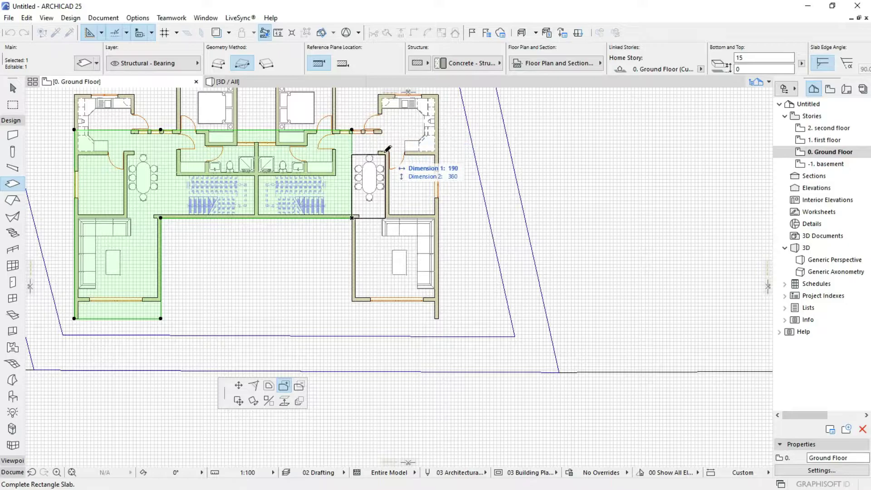
key(Escape)
middle_drag(237, 136, 310, 240)
scroll(260, 219, up, 4)
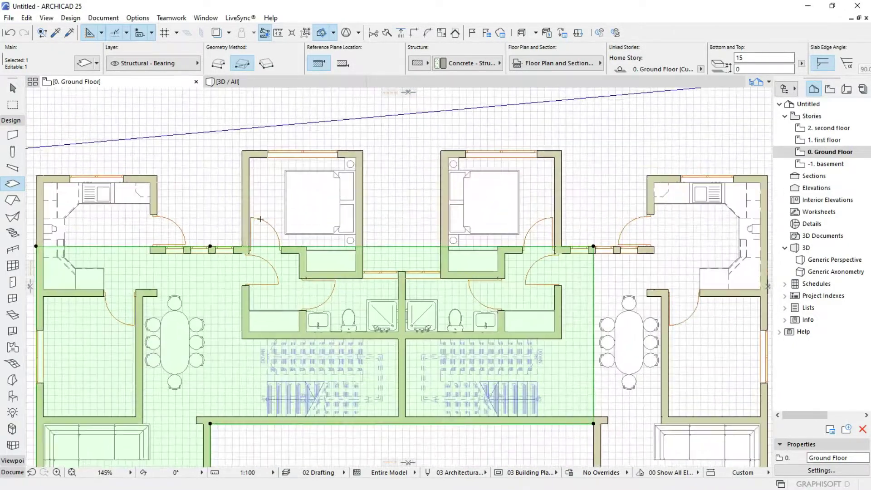
middle_drag(261, 219, 366, 227)
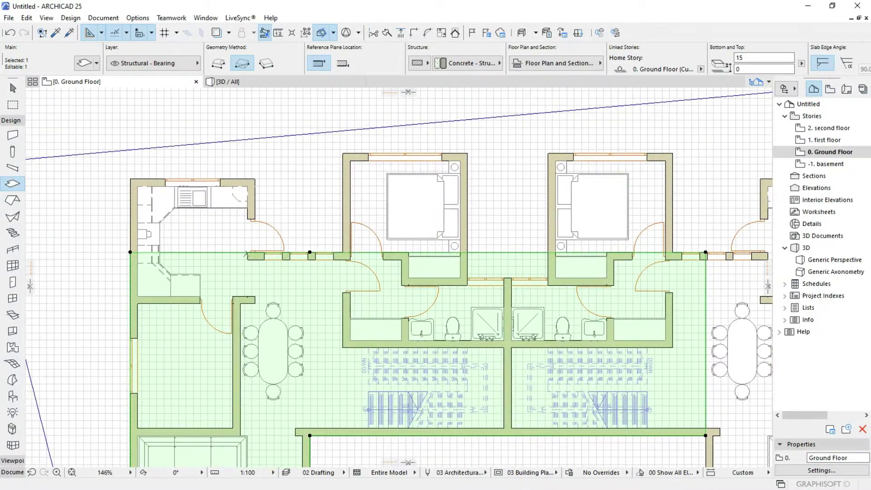
click(131, 251)
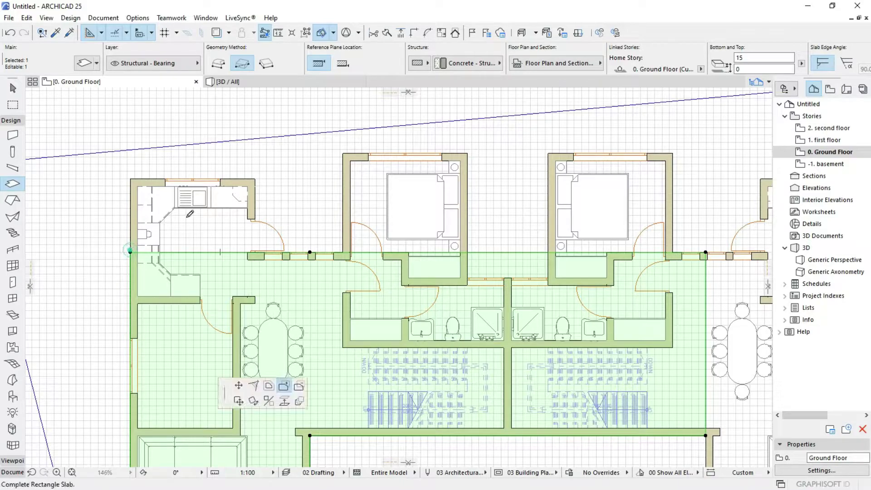
click(256, 178)
Step: Move the slab node on the corridor's windowed wall to the outer corner where it meets the left bedroom wall
middle_drag(321, 240, 253, 246)
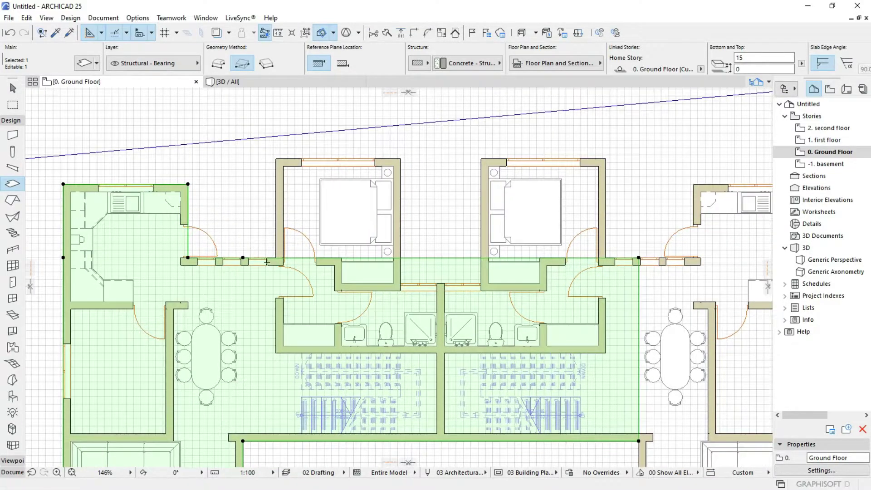
scroll(268, 263, up, 4)
click(218, 251)
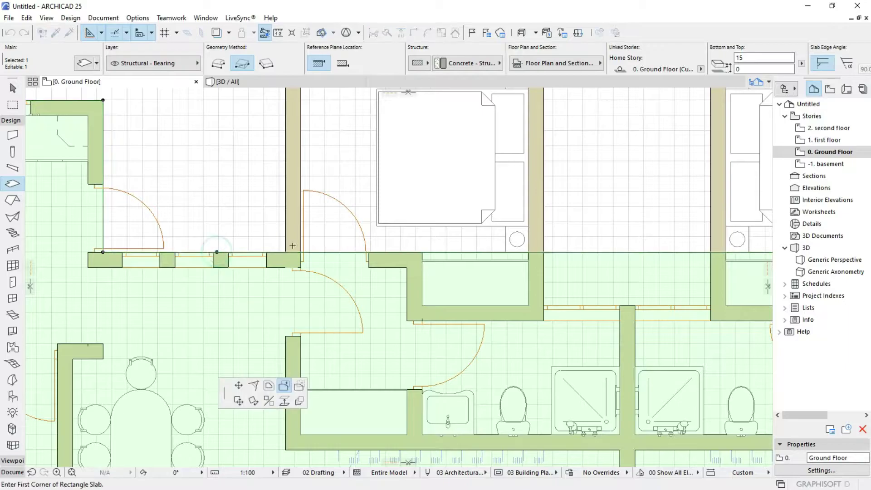
click(254, 385)
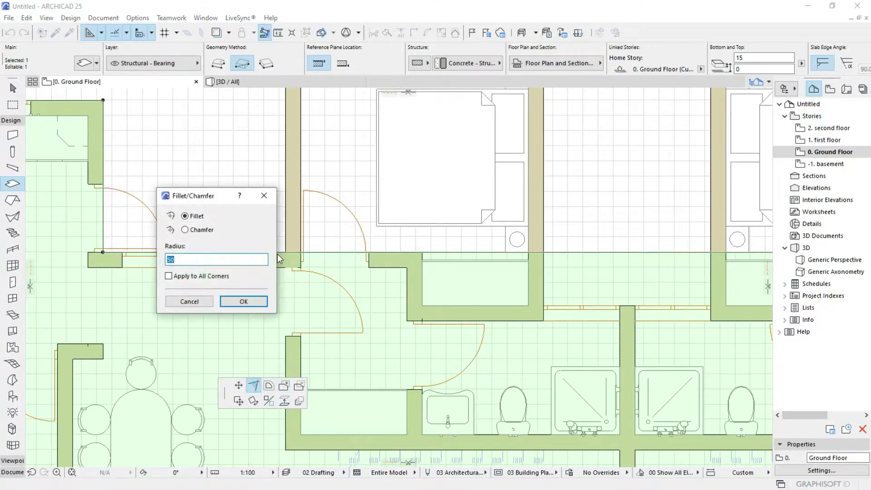
click(270, 196)
click(238, 385)
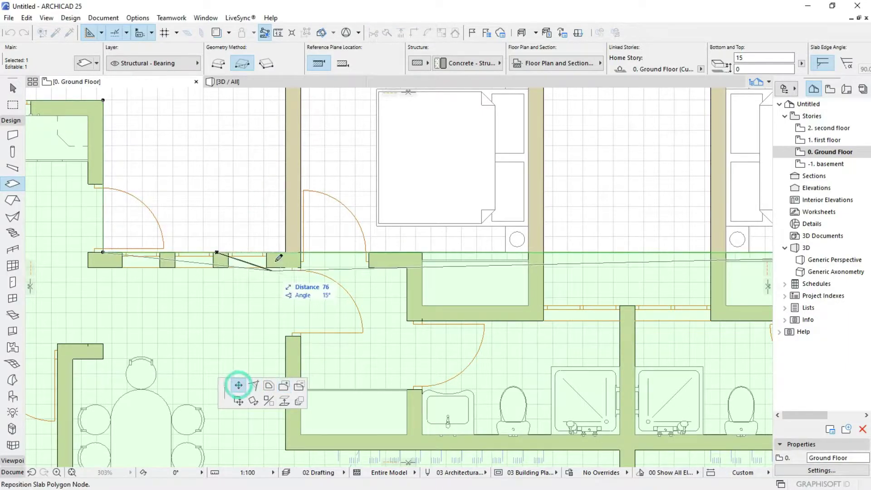
click(291, 250)
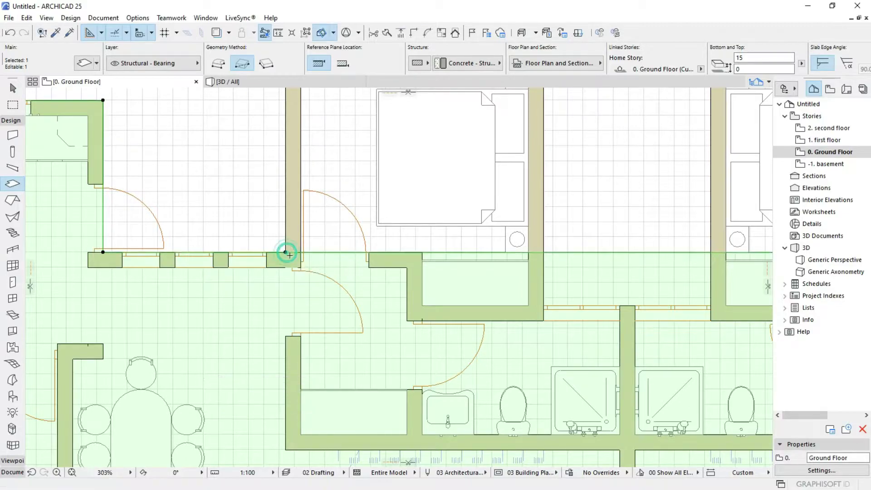
Step: Add a rectangle to the slab polygon covering the left unit's bedroom up to its outer wall corners
middle_drag(288, 252, 255, 344)
click(254, 343)
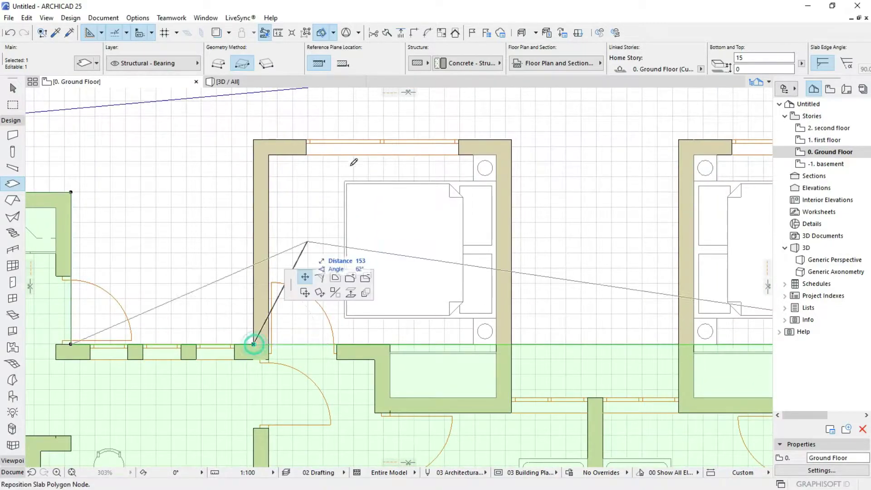
key(Escape)
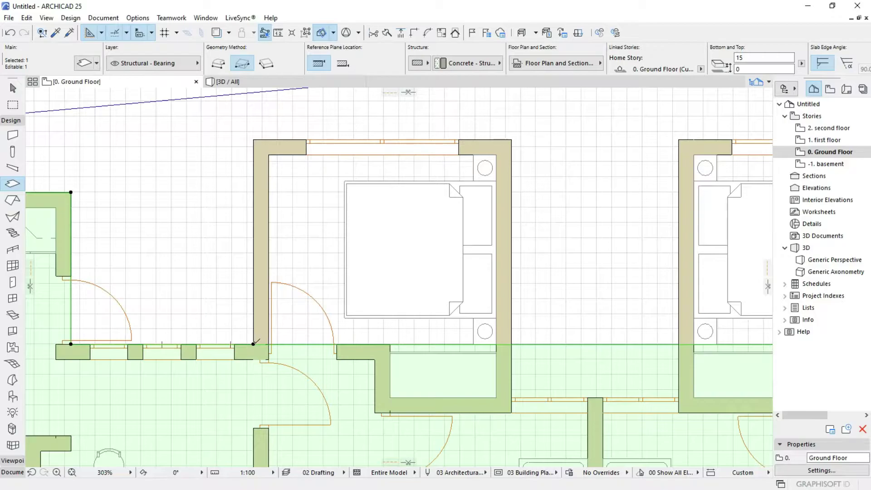
click(254, 344)
click(284, 386)
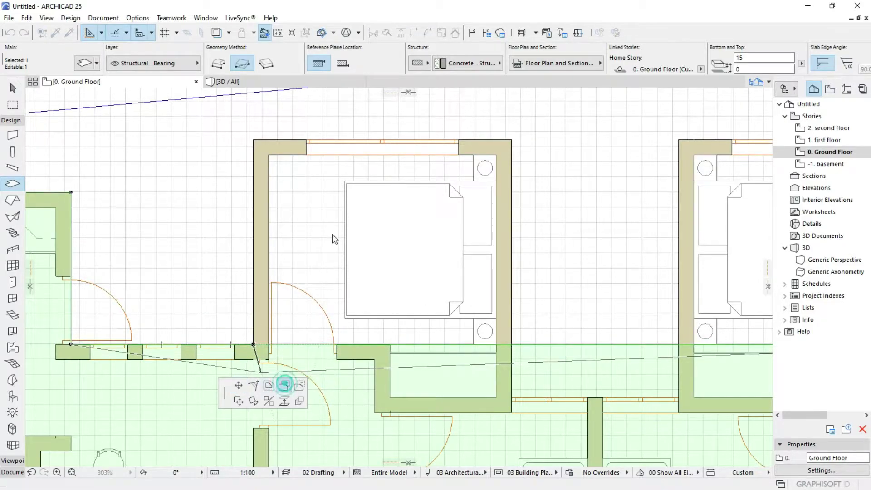
click(254, 344)
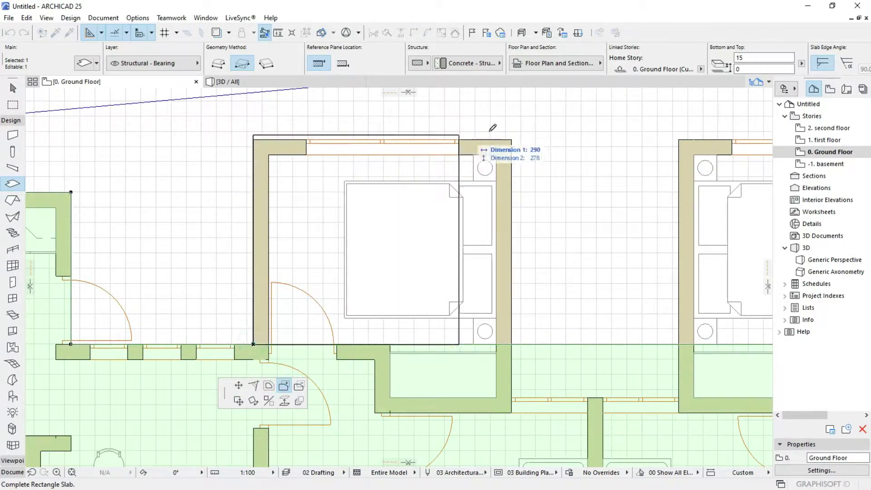
click(511, 139)
Step: Offset the slab's edge beside the right dining table to the outer face of the right unit's outer side wall
scroll(511, 139, down, 5)
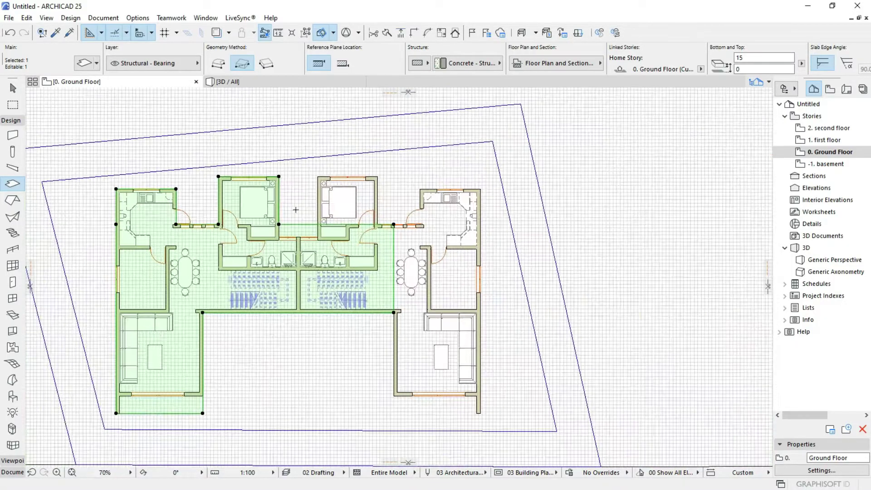
scroll(499, 236, up, 6)
scroll(499, 236, up, 1)
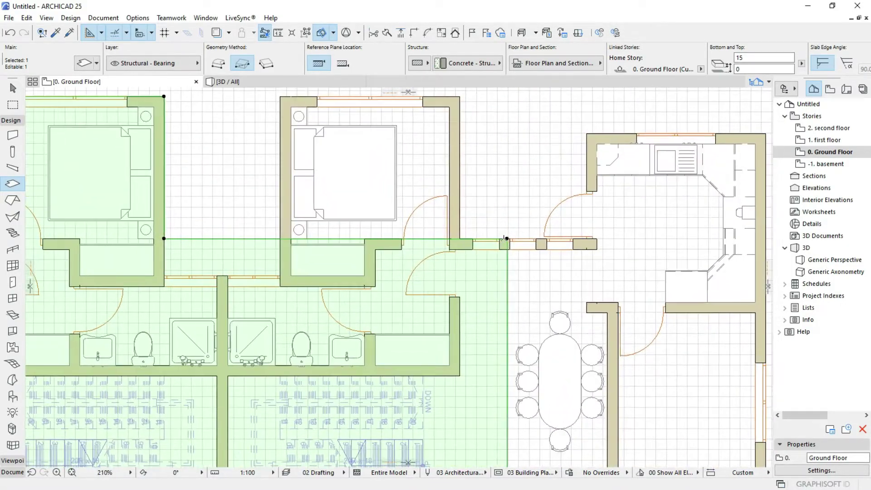
middle_drag(492, 236, 390, 166)
scroll(389, 164, down, 2)
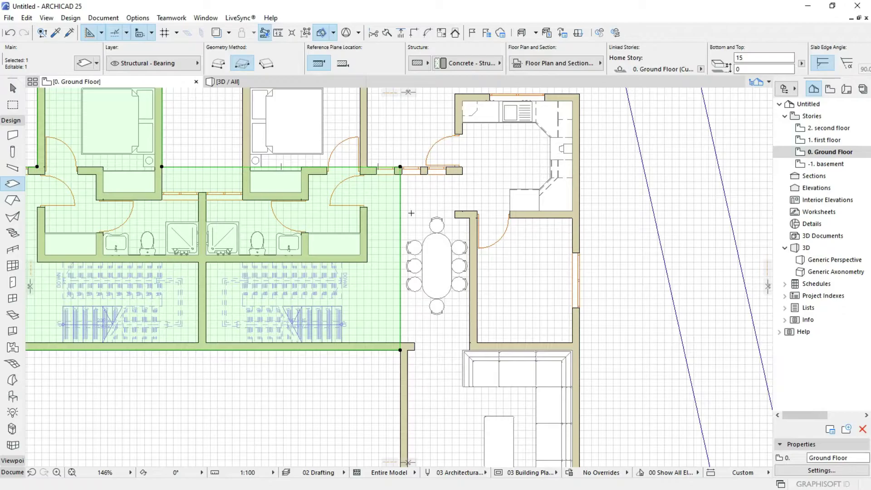
click(402, 204)
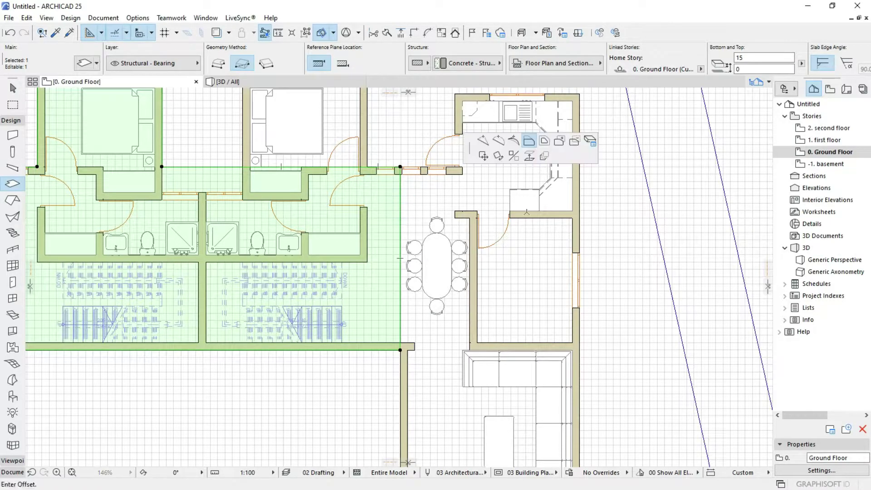
click(534, 140)
click(582, 201)
Step: Add a rectangle to the slab polygon covering the right living room up to the outer faces of its walls
scroll(583, 201, down, 5)
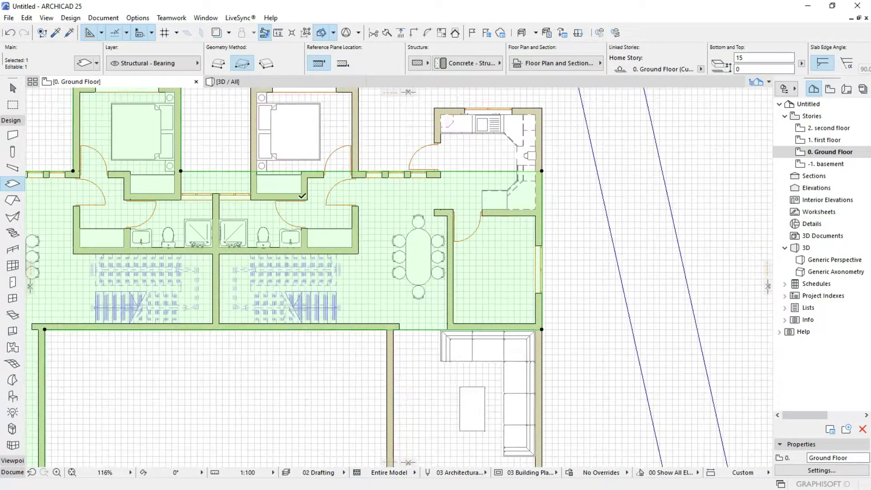
scroll(397, 185, up, 4)
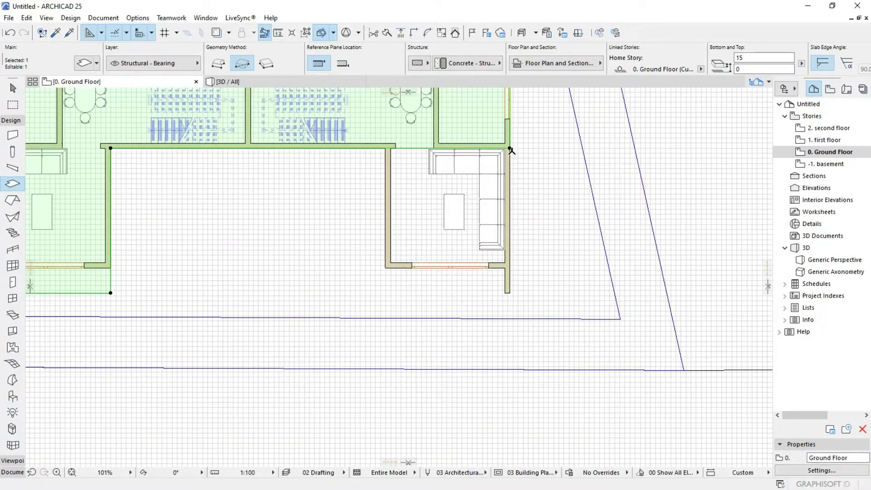
click(509, 148)
scroll(385, 266, up, 5)
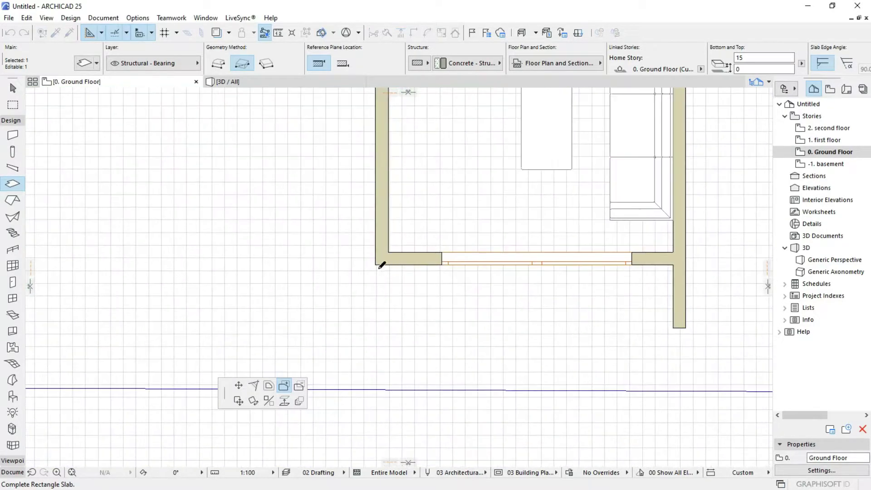
click(376, 261)
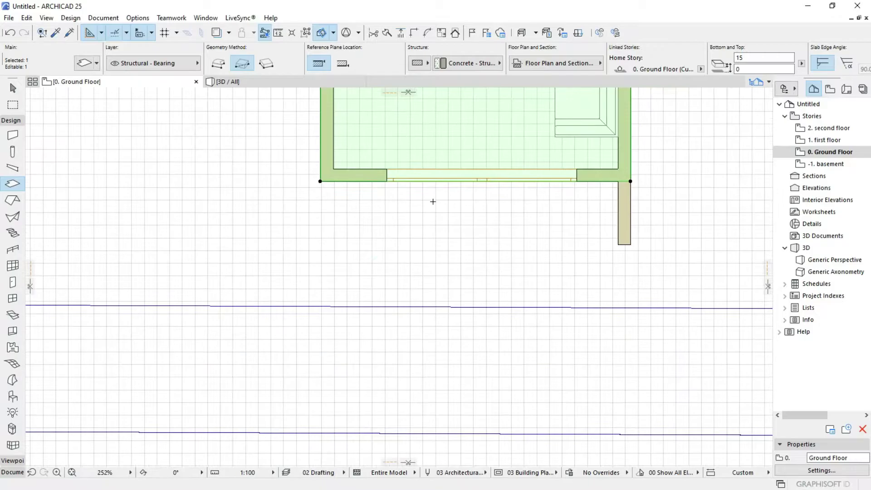
Step: Offset the slab edge in front of the right living room to align with the front edge of the left terrace
click(476, 211)
scroll(370, 266, down, 3)
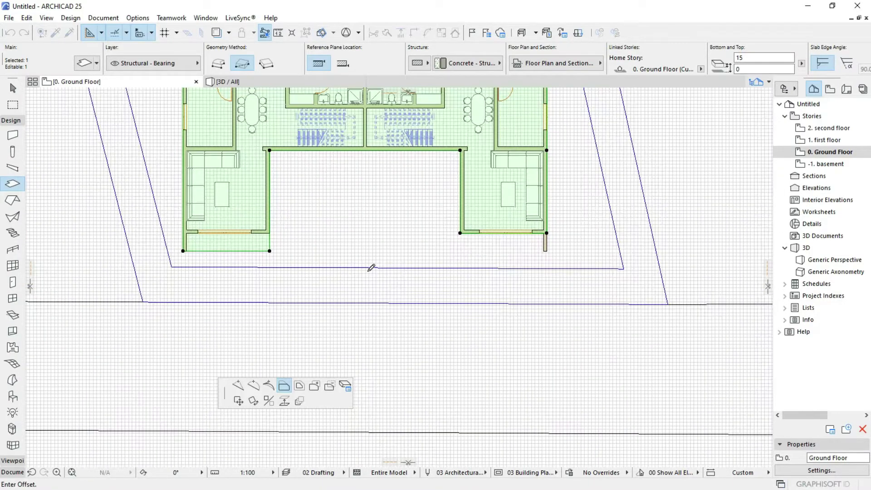
click(271, 251)
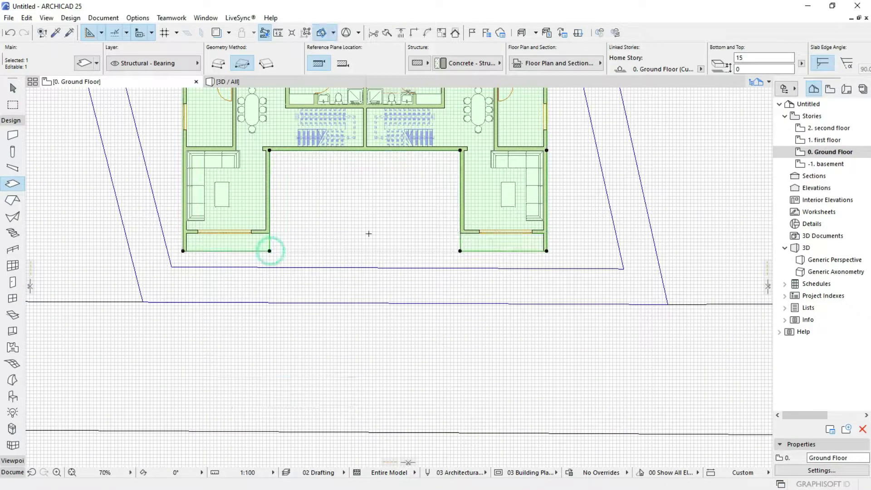
Step: Add a rectangle to the slab polygon covering the rest of the right unit's kitchen up to its outer walls
scroll(487, 290, down, 2)
scroll(589, 274, up, 8)
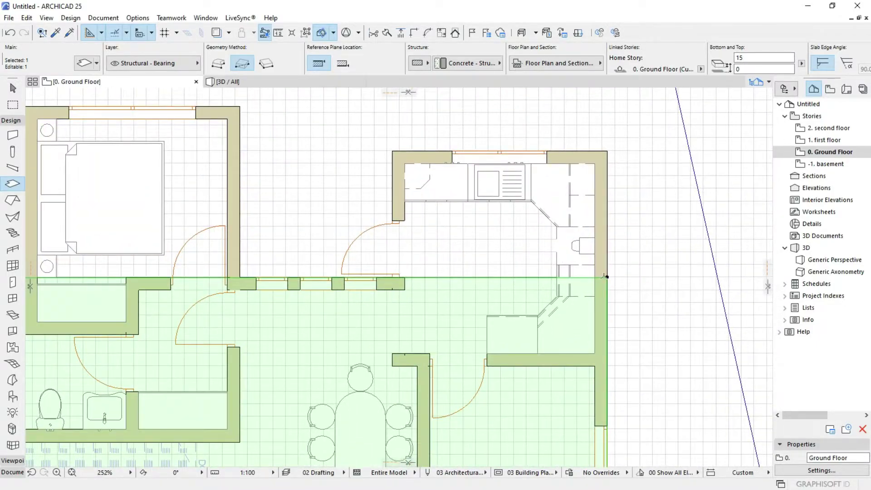
click(607, 277)
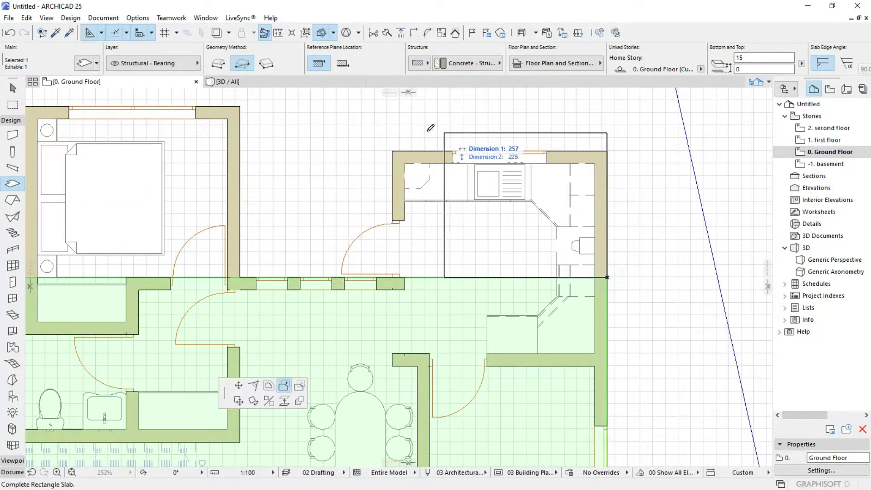
click(393, 150)
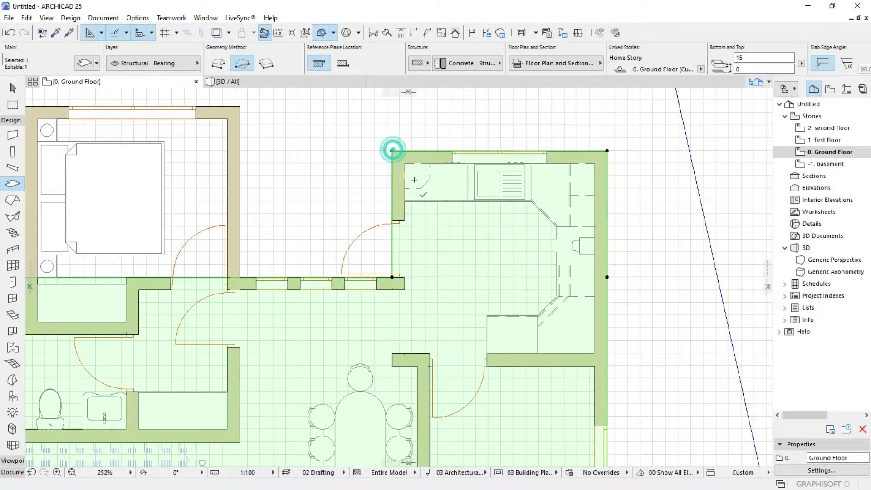
Step: Add a rectangle to the slab polygon covering the right unit's bedroom up to its outer walls
scroll(427, 218, down, 3)
scroll(301, 197, up, 1)
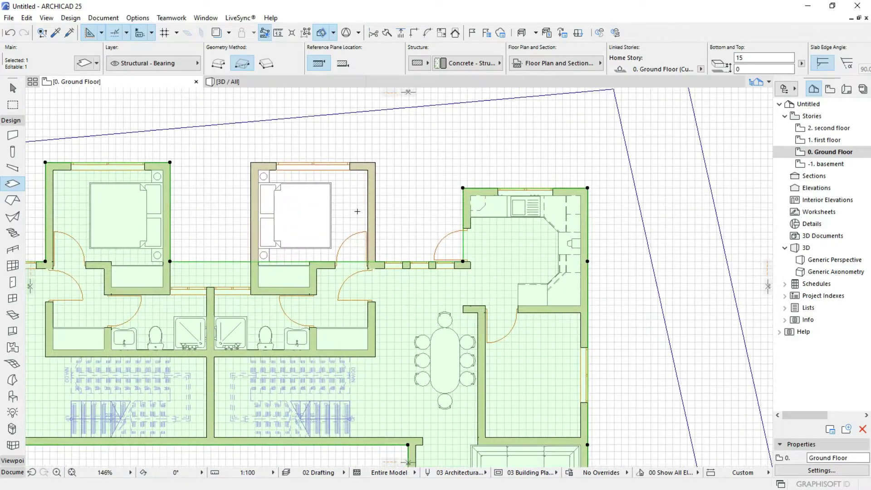
middle_drag(380, 207, 406, 200)
click(490, 179)
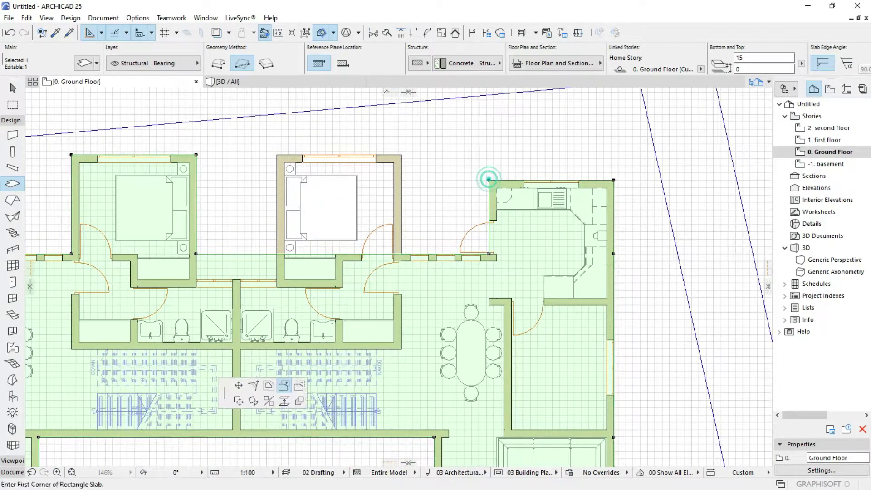
click(278, 155)
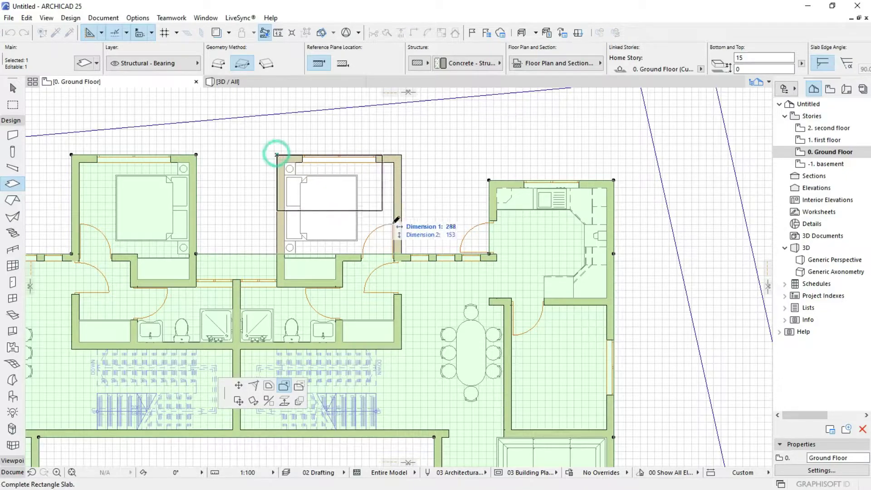
click(402, 253)
Step: Offset the slab edge between the two bedrooms inward by about 70 to the outer face of the bathrooms' window wall
scroll(325, 231, down, 5)
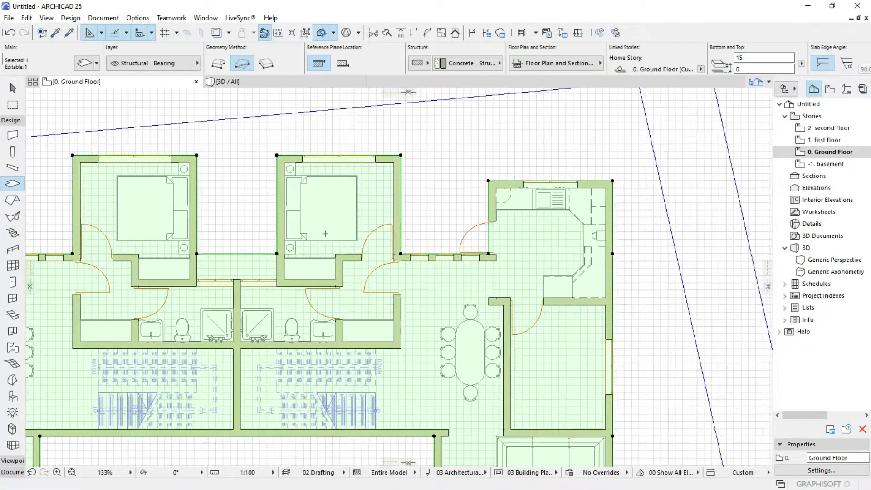
scroll(325, 232, down, 3)
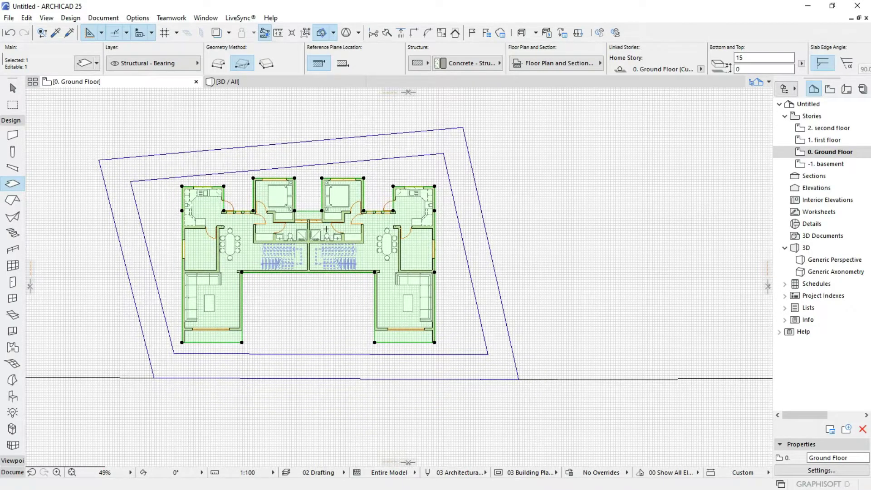
scroll(306, 211, up, 15)
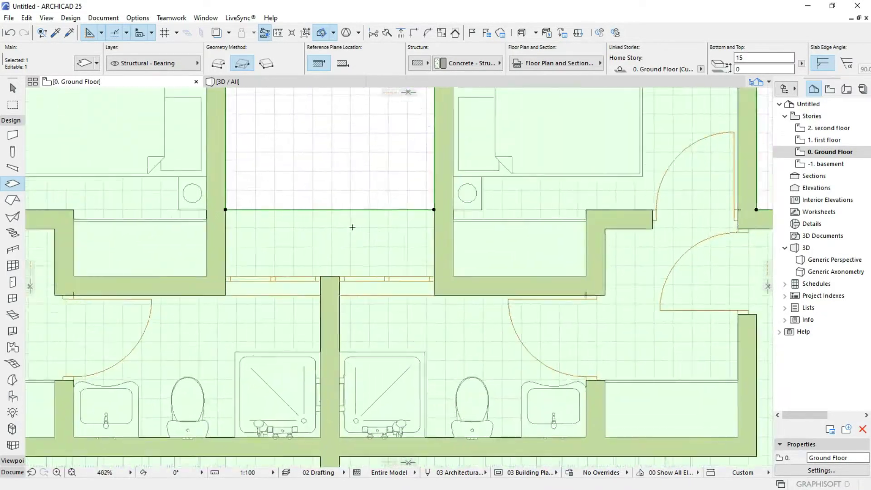
click(345, 209)
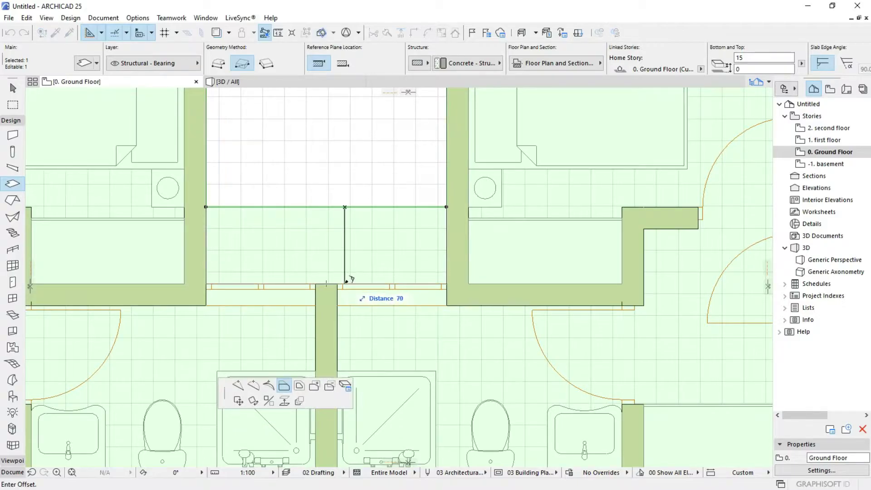
click(346, 281)
Step: Offset the slab edge along the left corridor's windowed wall outward by 200, covering the recess between kitchen and bedroom
scroll(342, 284, down, 15)
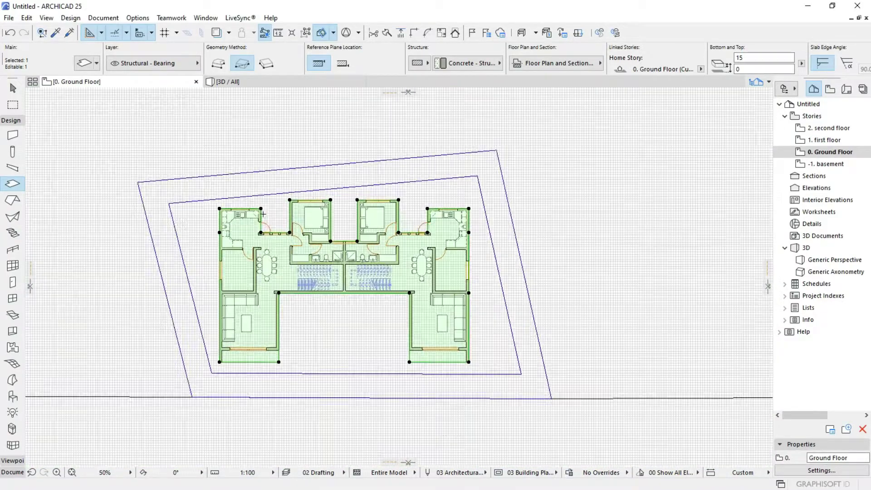
scroll(263, 214, up, 11)
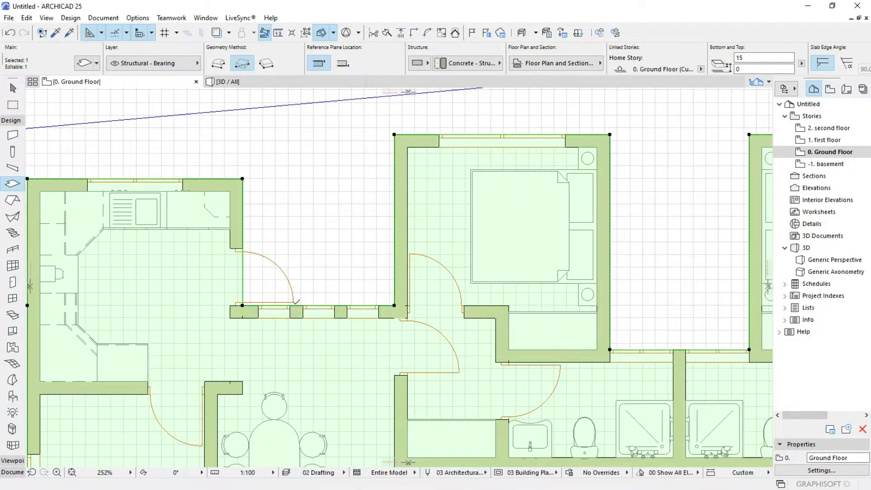
click(294, 302)
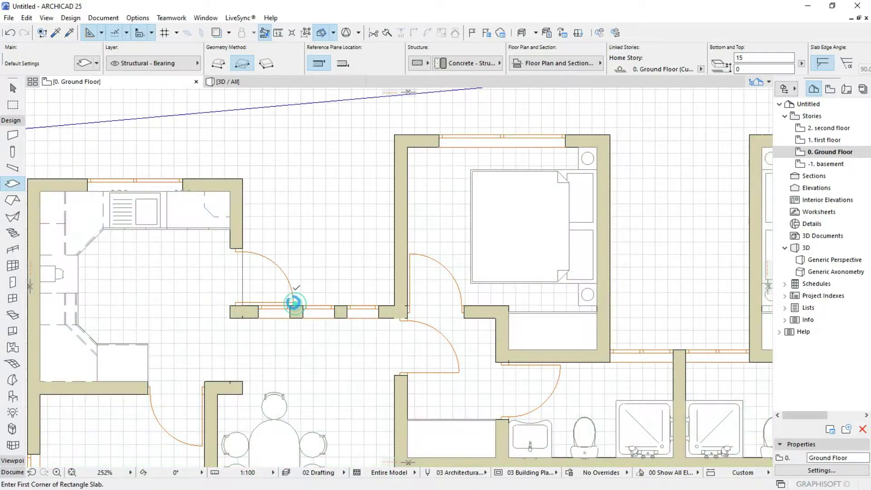
shift+click(221, 283)
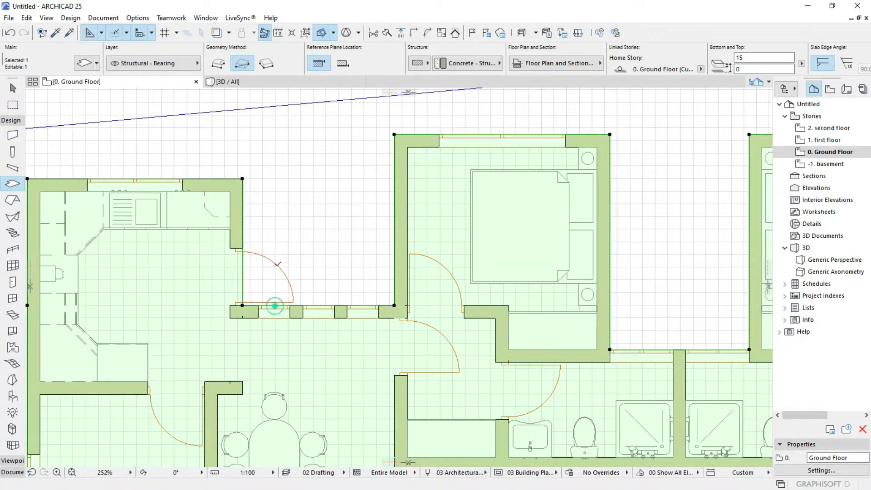
click(274, 306)
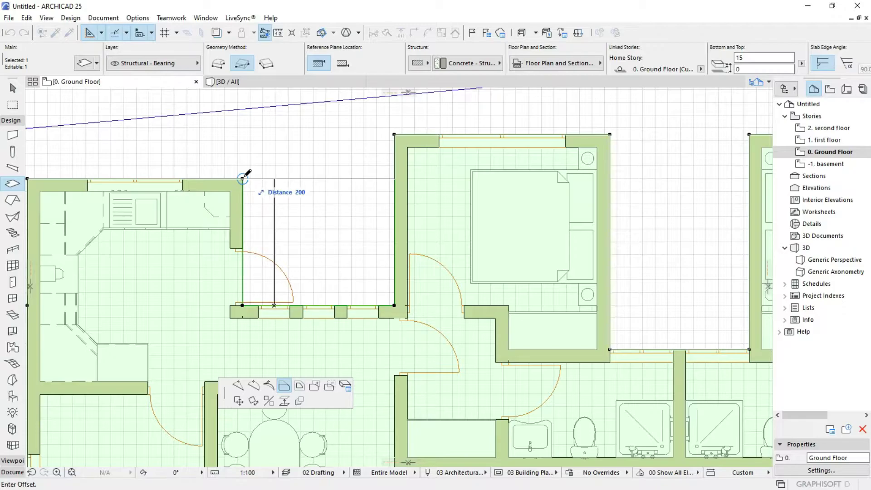
text(200)
key(Return)
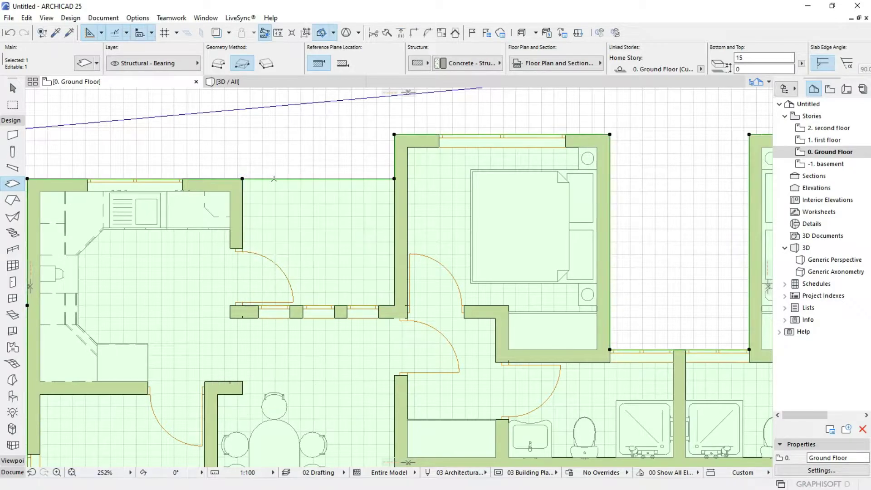
Step: Move the slab node at the left kitchen's rear corner onto the node at the bedroom wall to merge them
scroll(364, 120, up, 2)
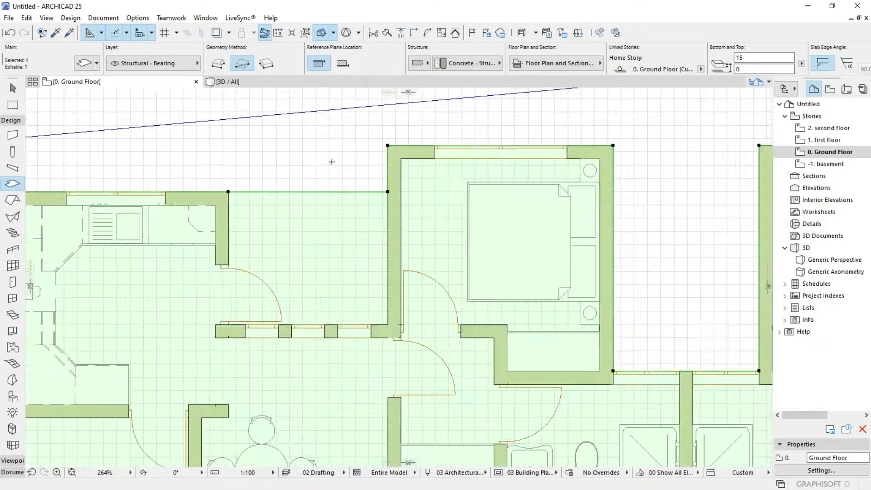
click(189, 203)
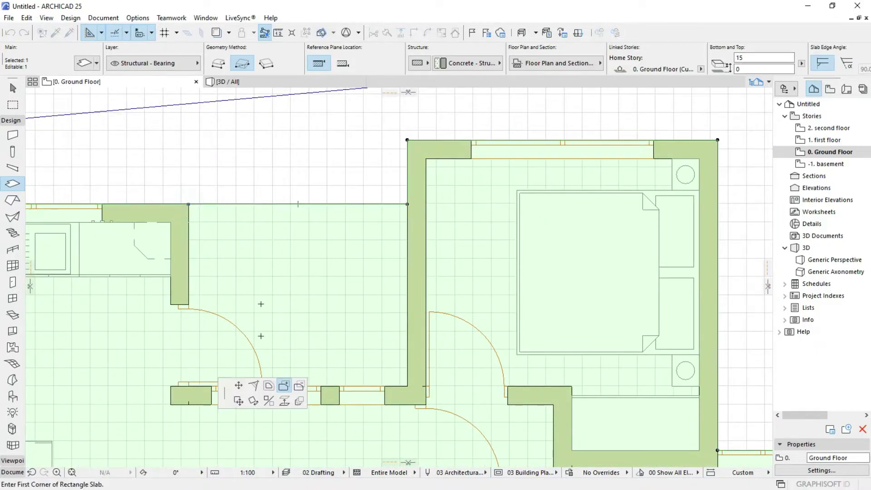
click(239, 386)
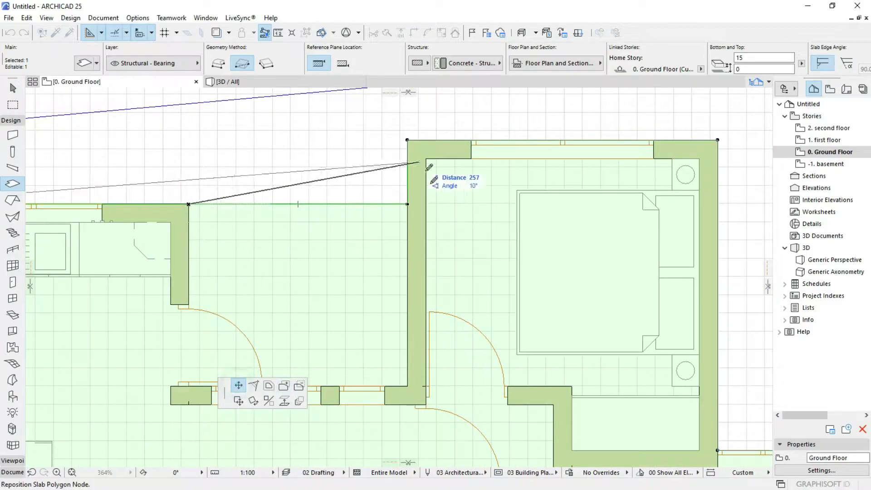
click(407, 204)
Step: Offset the slab edge along the right corridor's windowed wall outward by 200, covering the recess between bedroom and kitchen
scroll(263, 202, down, 7)
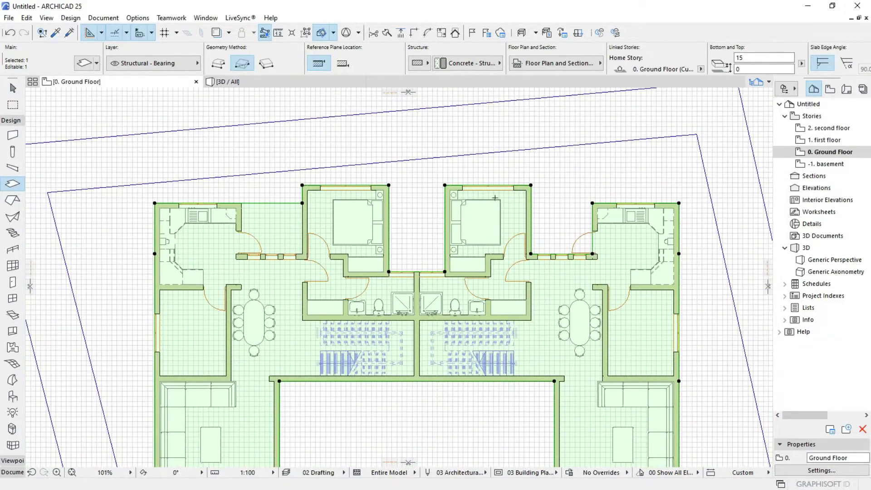
scroll(498, 204, up, 3)
middle_drag(515, 227, 361, 230)
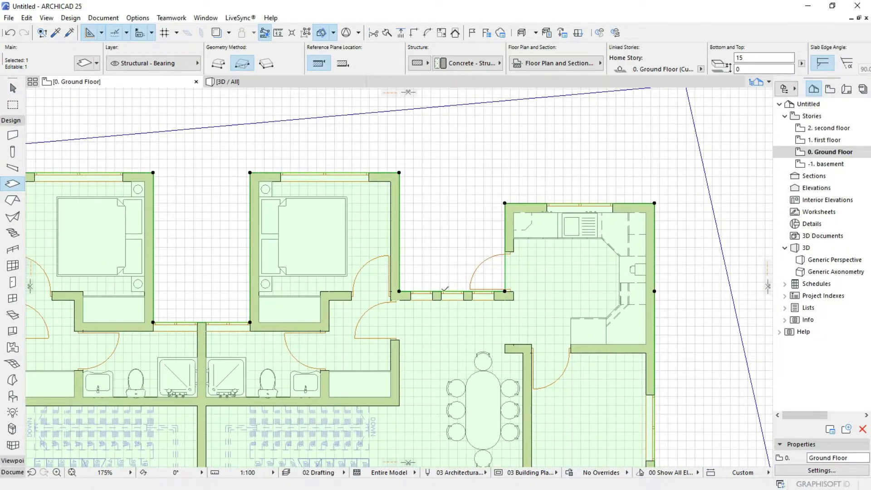
click(441, 292)
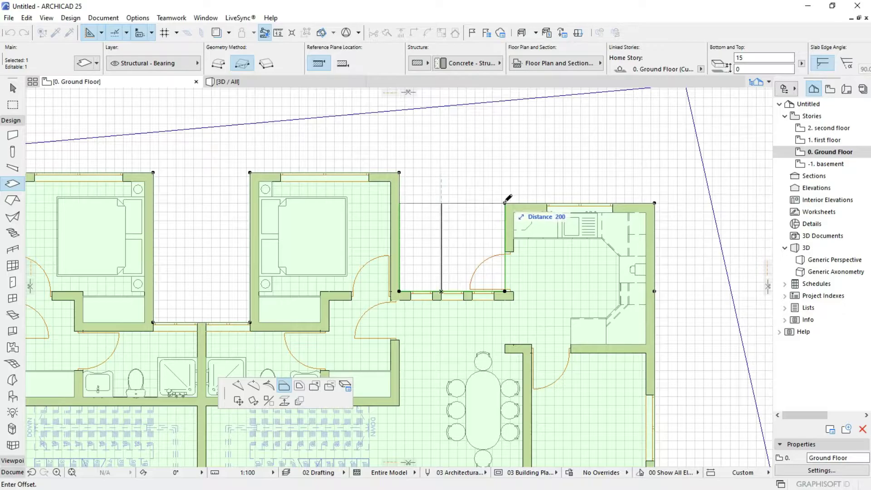
click(505, 203)
Step: Move the slab node at the right kitchen's rear corner onto the bedroom wall node to merge them
click(505, 203)
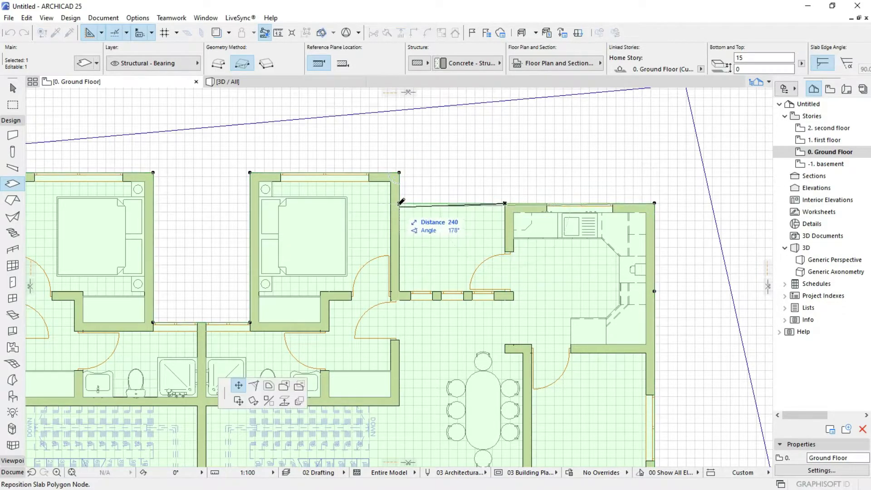
click(400, 201)
scroll(402, 202, down, 5)
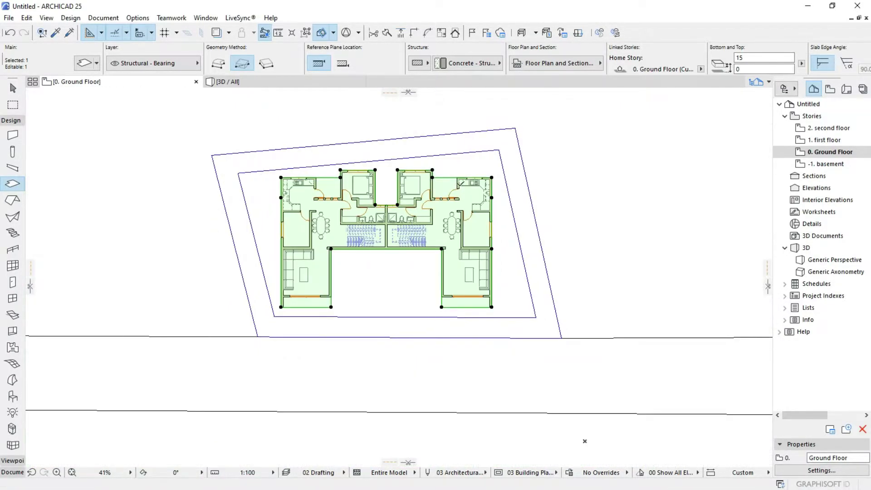
Step: Offset the slab edge along the left living room's inner side wall by 150 into the front courtyard
scroll(427, 200, up, 2)
scroll(419, 142, up, 4)
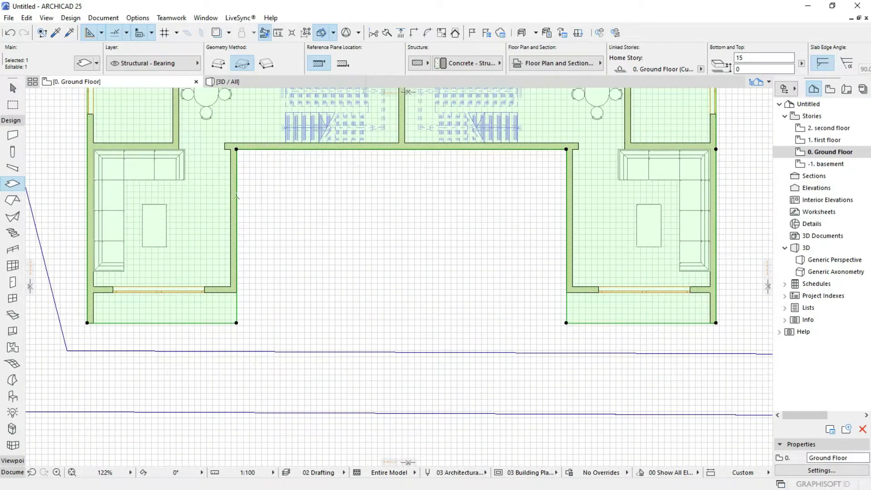
scroll(236, 197, up, 2)
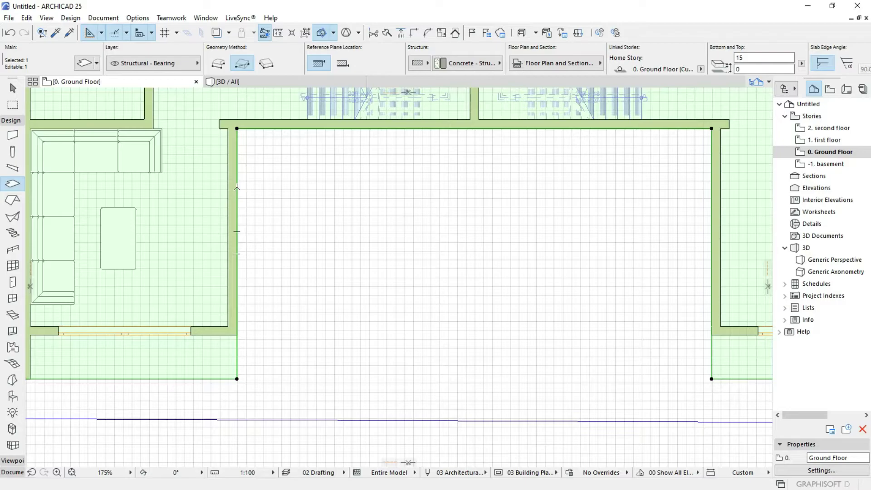
click(237, 187)
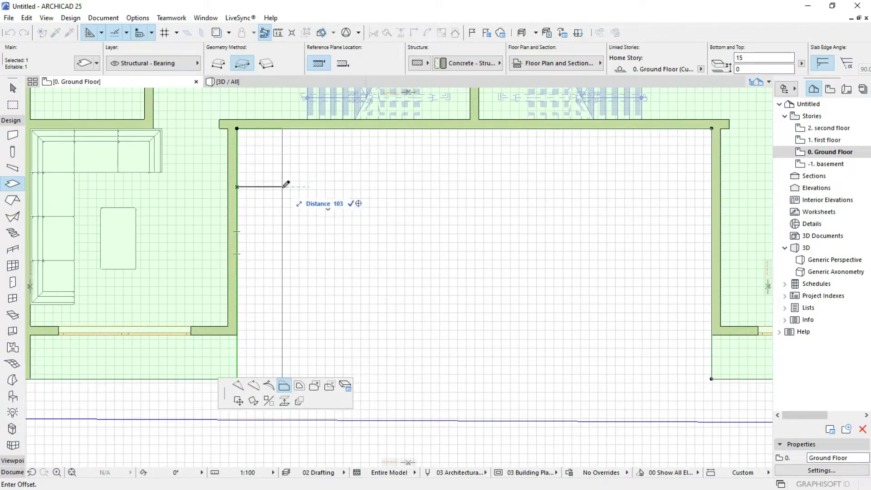
key(Return)
Step: Offset the slab edge along the right living room's inner side wall by 150 into the front courtyard
middle_drag(365, 214, 289, 210)
click(635, 191)
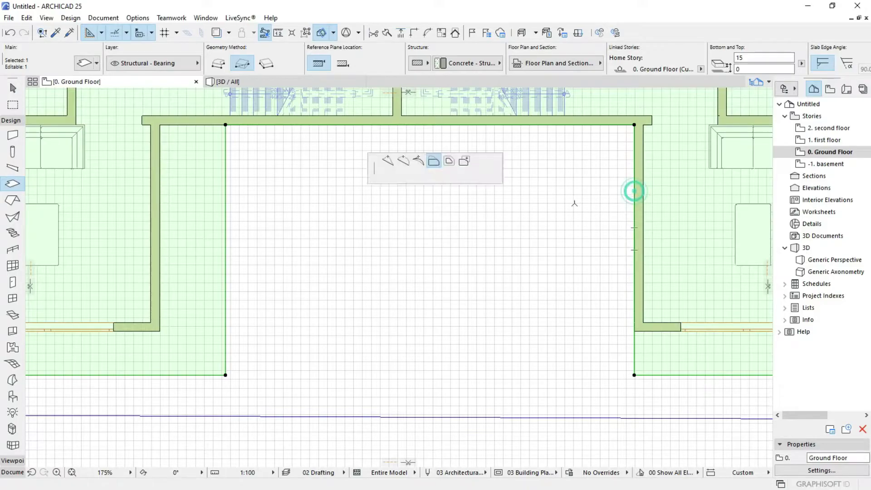
text(15)
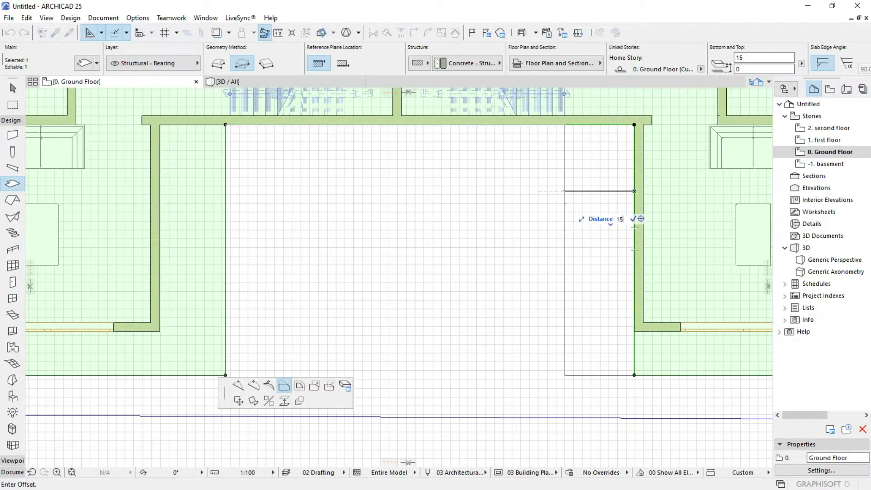
text(0)
key(Return)
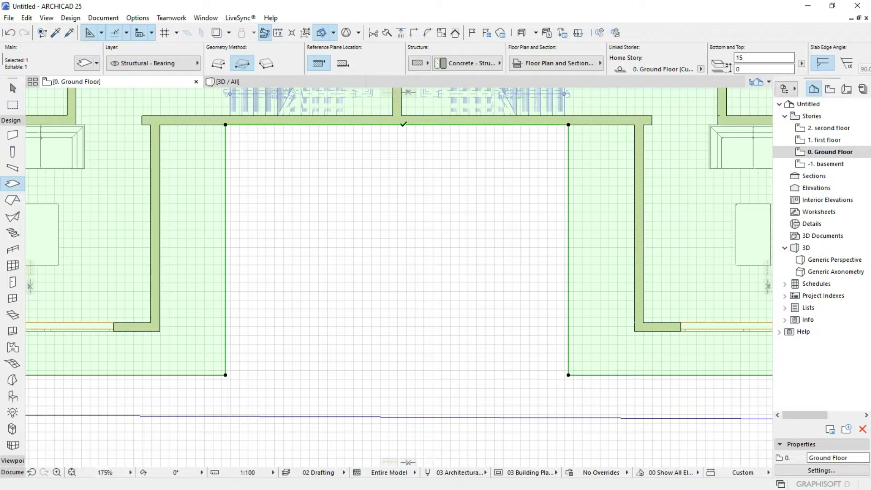
Step: Offset the slab edge along the courtyard's rear wall by 200 toward the front of the house
click(402, 124)
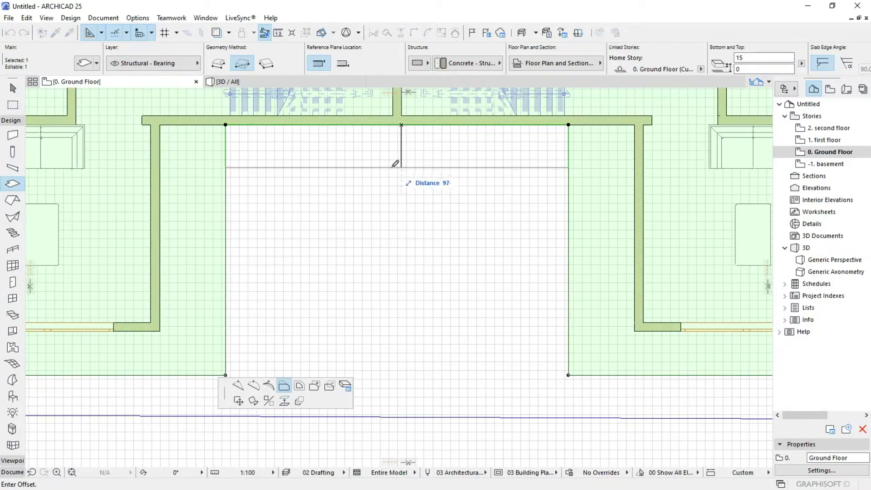
text(200)
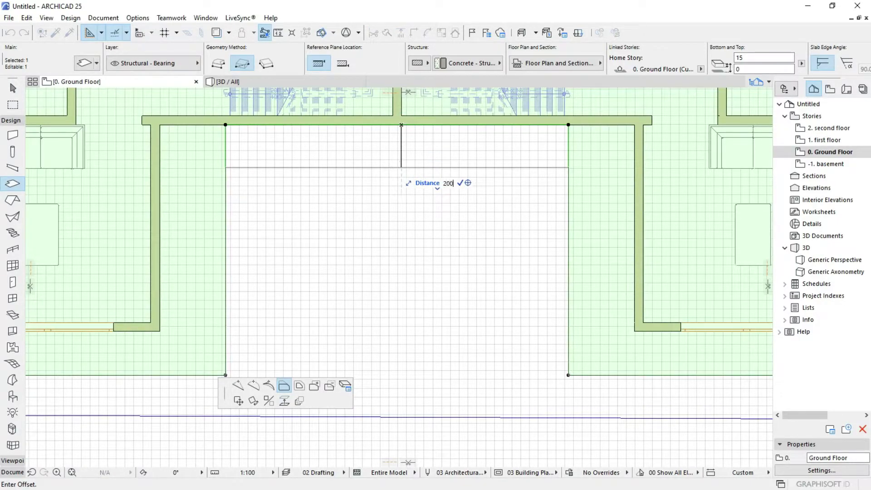
key(Return)
scroll(404, 227, down, 5)
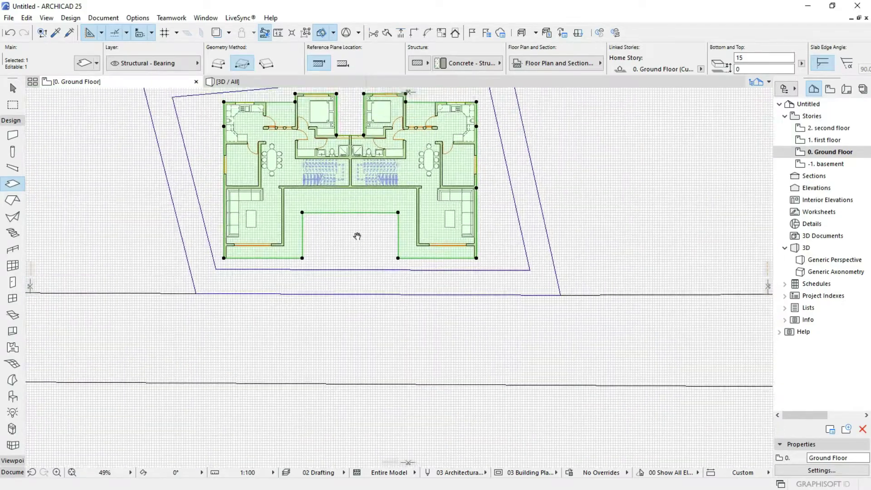
scroll(351, 272, up, 5)
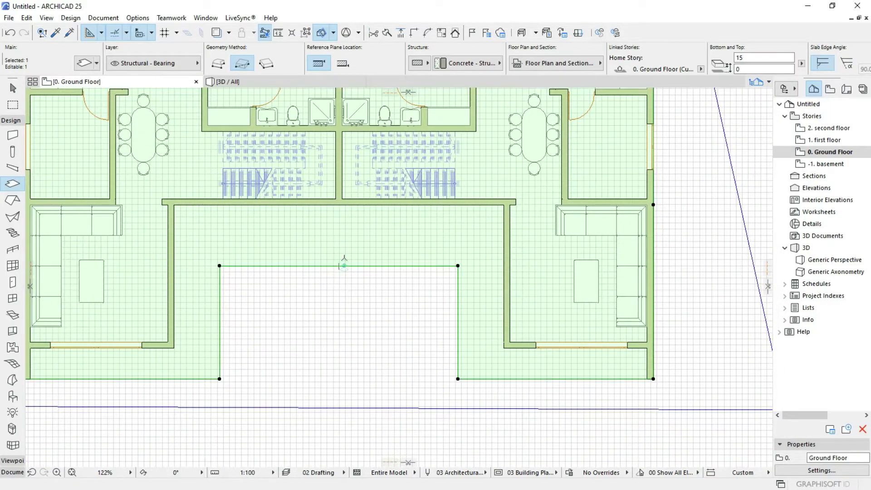
click(345, 266)
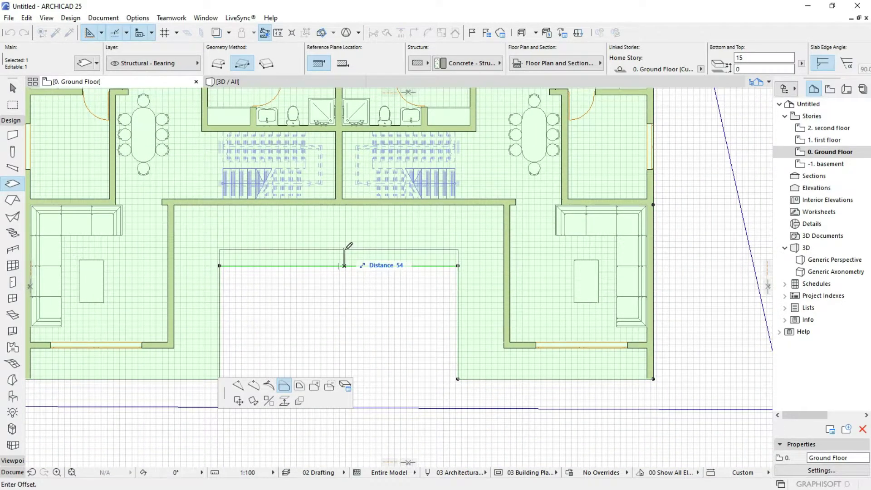
key(Escape)
scroll(360, 264, down, 8)
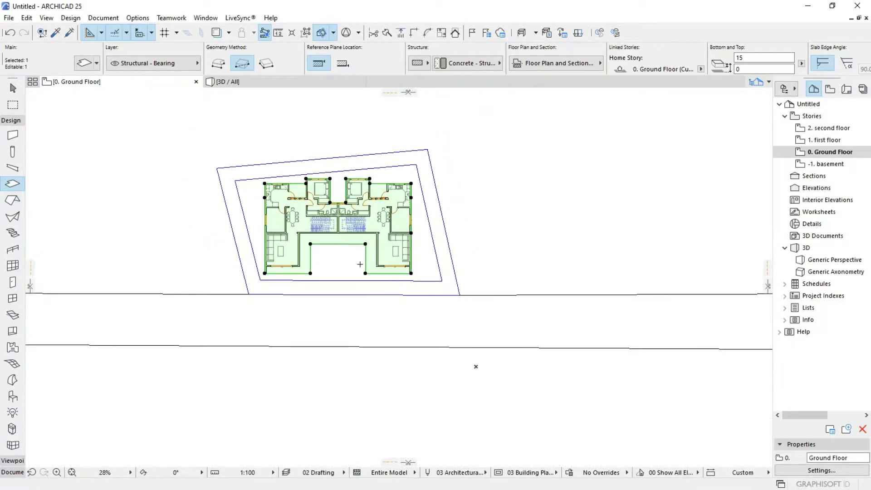
scroll(360, 264, up, 5)
click(304, 276)
scroll(242, 255, down, 4)
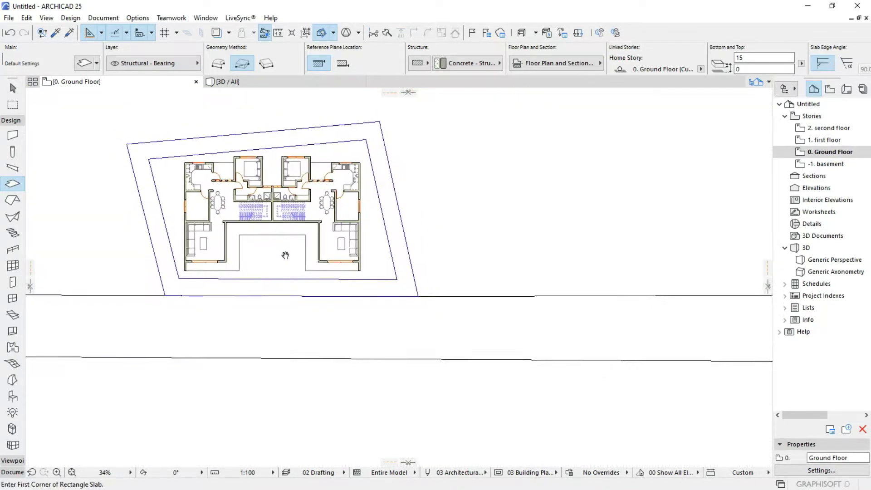
middle_drag(285, 255, 289, 290)
scroll(282, 273, up, 4)
middle_drag(288, 206, 303, 253)
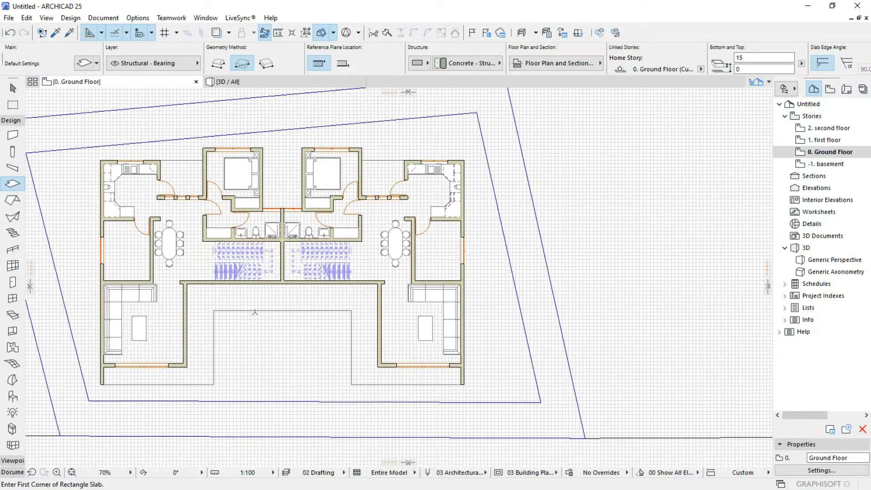
shift+click(208, 328)
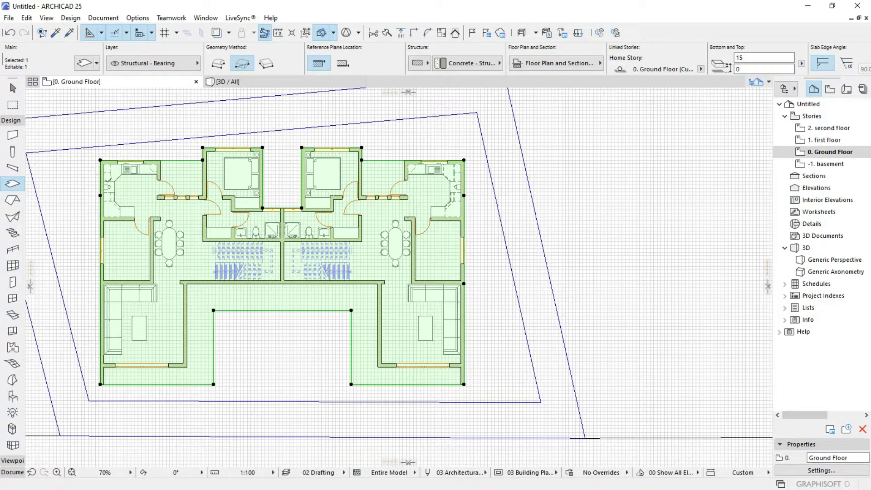
Step: Move the redundant slab node on the left kitchen's outer side wall onto the rear corner node to merge them
scroll(80, 196, up, 1)
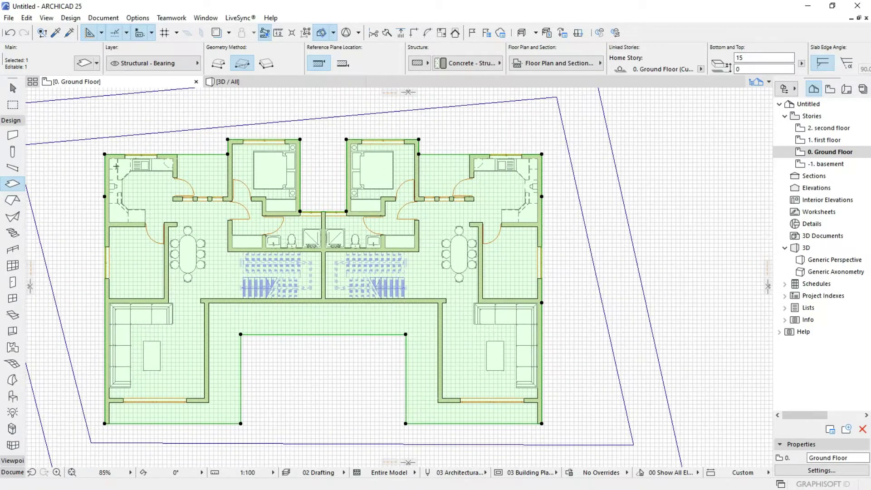
scroll(156, 198, up, 5)
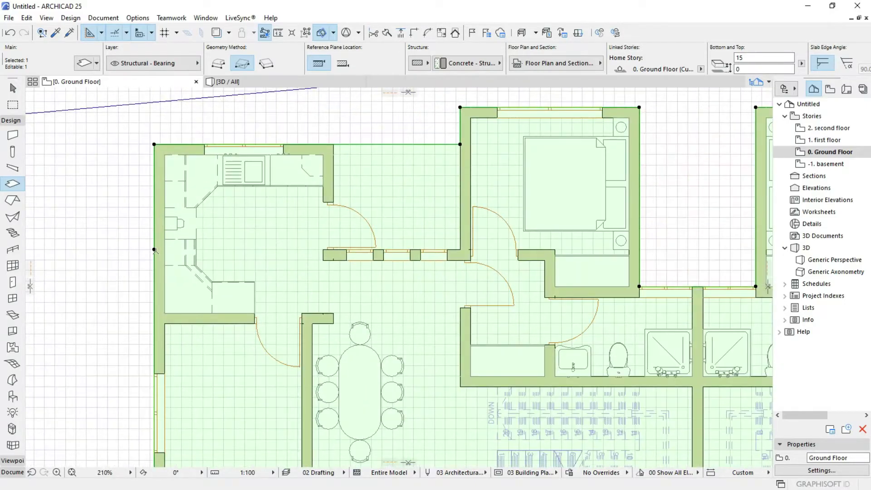
click(154, 248)
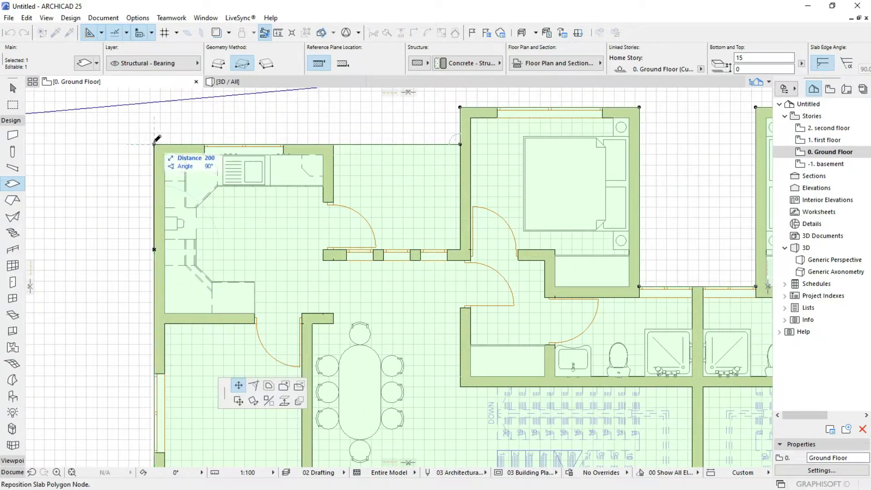
click(155, 144)
Step: Move the redundant slab node on the right kitchen's outer side wall onto the rear corner node to merge them
scroll(134, 145, down, 6)
scroll(373, 189, up, 5)
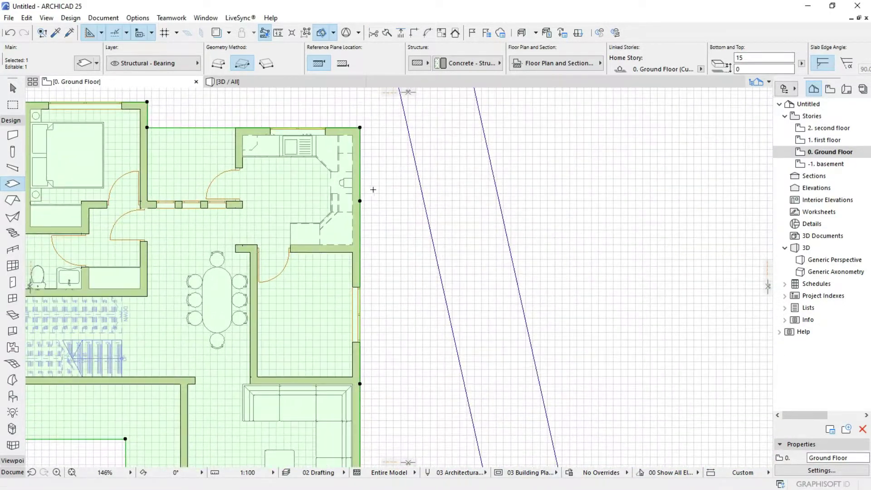
click(360, 200)
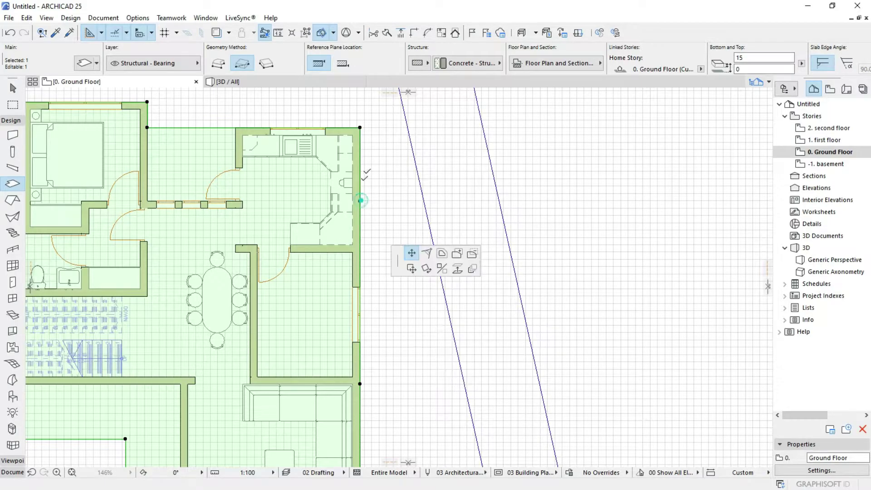
click(360, 127)
click(363, 125)
Step: Move the redundant slab node beside the right living room's rear wall onto the terrace's front outer corner node
scroll(363, 126, down, 5)
scroll(363, 195, up, 3)
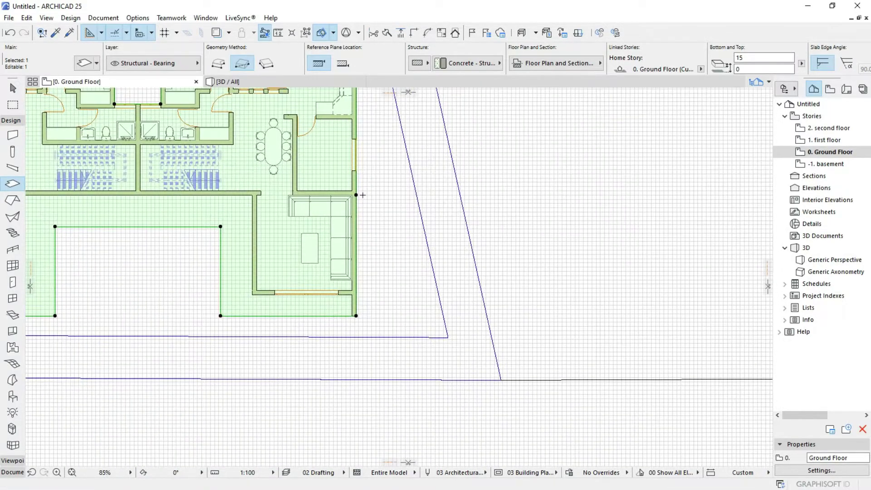
click(356, 195)
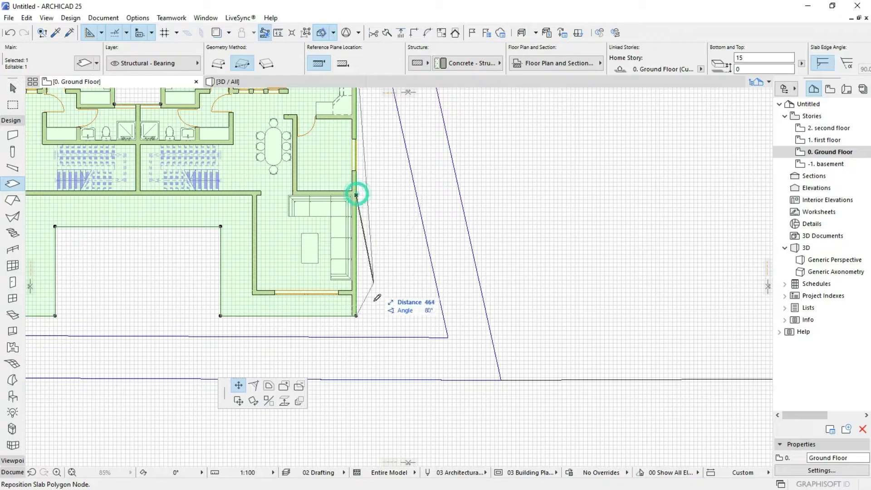
click(357, 315)
Step: Offset all edges of the slab polygon outward by 50, starting from the left kitchen's rear corner node
scroll(361, 252, down, 2)
scroll(361, 251, down, 7)
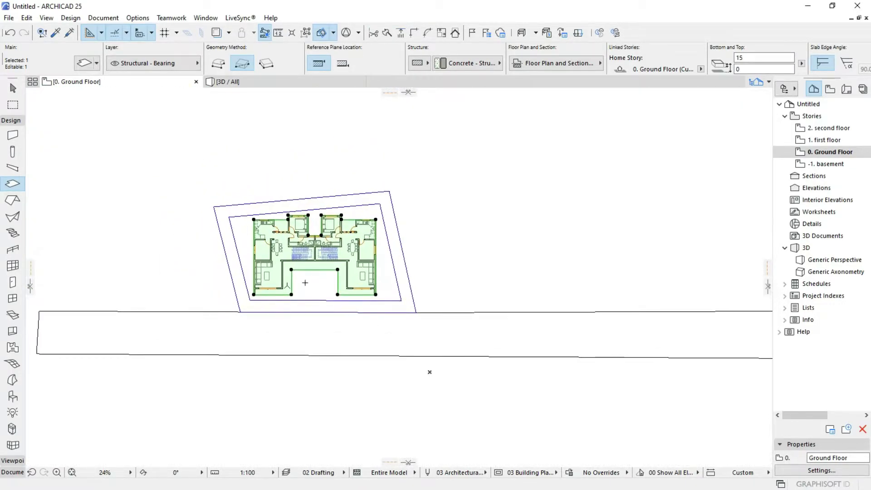
scroll(264, 285, up, 4)
scroll(263, 285, up, 2)
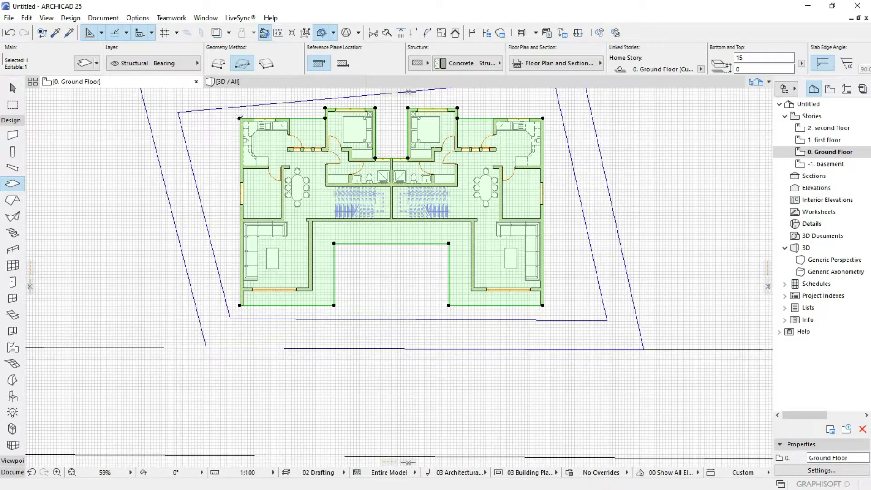
click(240, 117)
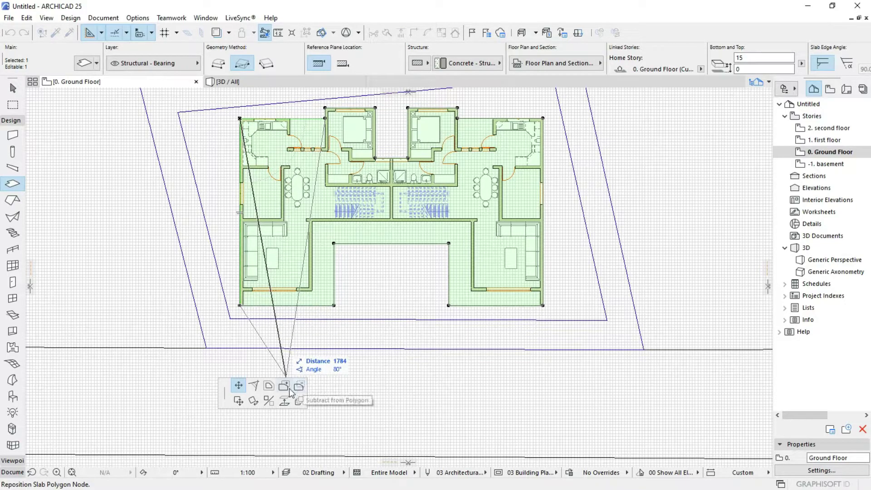
click(269, 386)
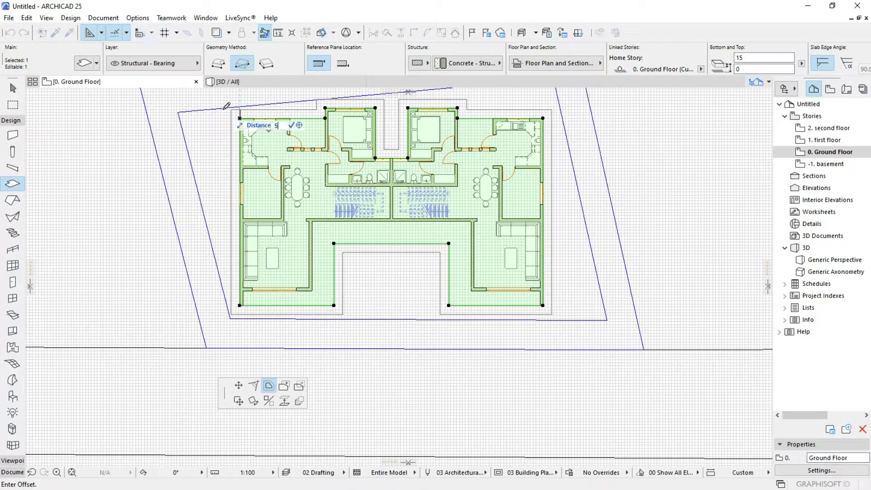
click(240, 111)
Step: Examine the enlarged slab outline around the outer walls, rear recess and courtyard against the inner site boundary line
scroll(347, 126, up, 8)
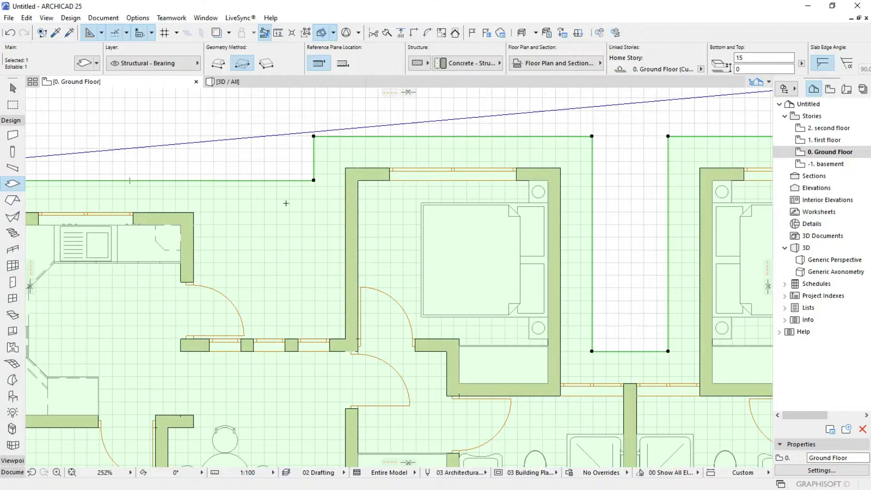
scroll(286, 203, down, 6)
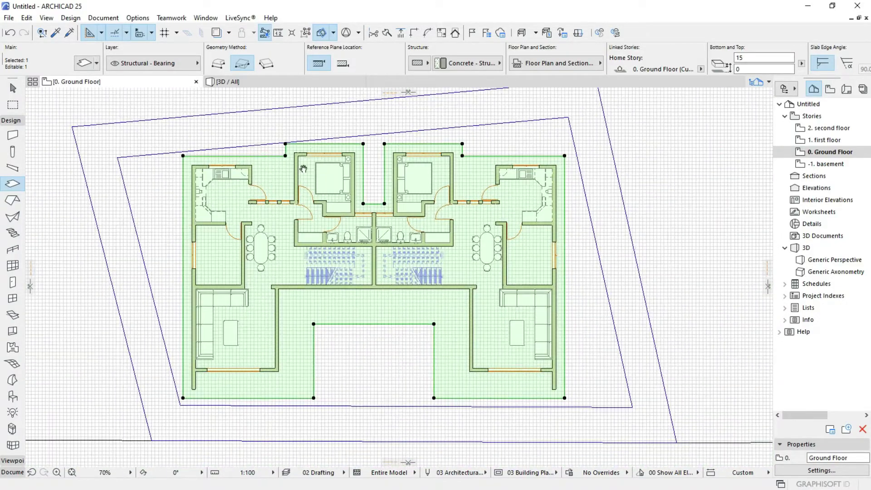
middle_drag(303, 168, 243, 166)
middle_drag(293, 189, 275, 147)
scroll(284, 146, down, 3)
scroll(285, 222, up, 2)
scroll(285, 202, up, 1)
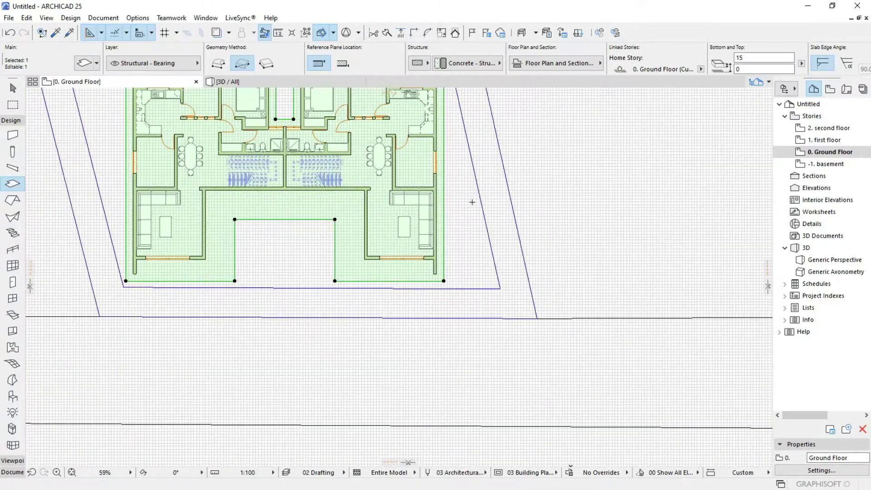
scroll(442, 221, up, 2)
scroll(368, 231, down, 4)
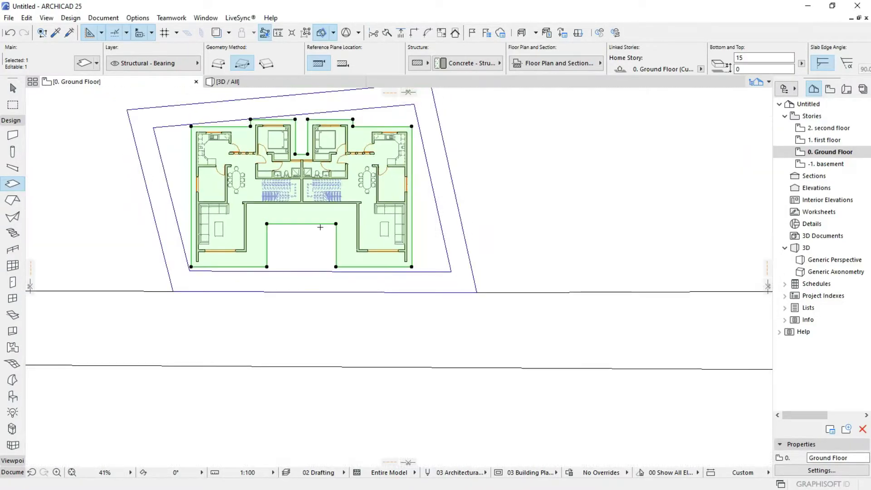
Step: Select the slab around the courtyard in the 3D view
click(253, 82)
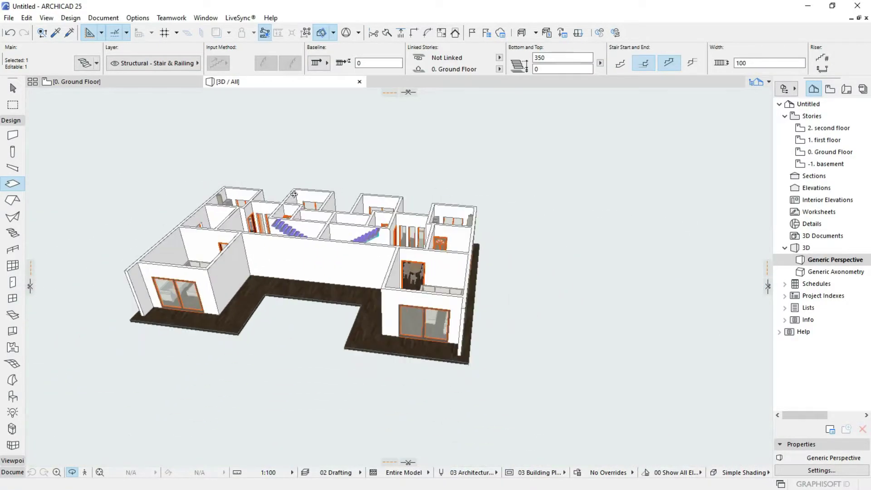
drag(325, 280, 329, 303)
scroll(354, 294, up, 5)
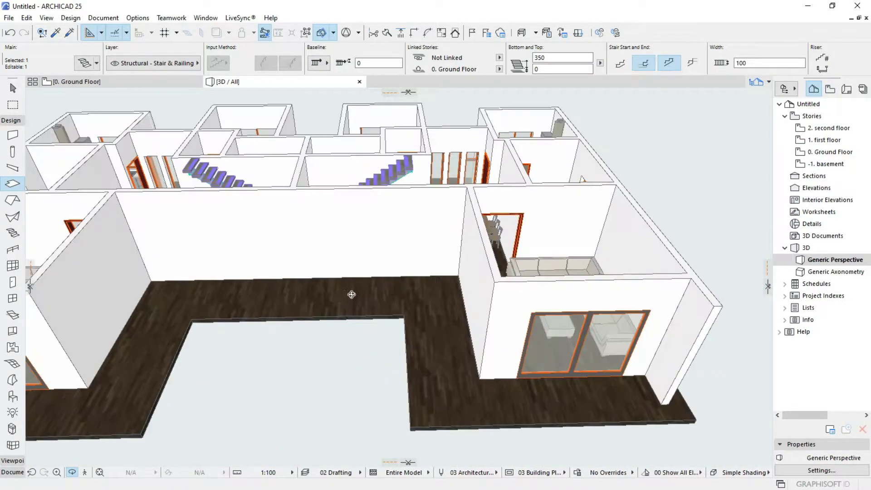
mouse_move(355, 295)
shift+middle_down()
mouse_move(372, 295)
mouse_move(271, 274)
mouse_move(219, 302)
mouse_move(356, 317)
mouse_move(375, 331)
mouse_move(386, 281)
mouse_move(318, 451)
mouse_move(308, 353)
mouse_move(335, 267)
mouse_move(364, 348)
mouse_move(354, 325)
mouse_move(369, 254)
mouse_move(372, 297)
shift+middle_up()
key(Escape)
key(Escape)
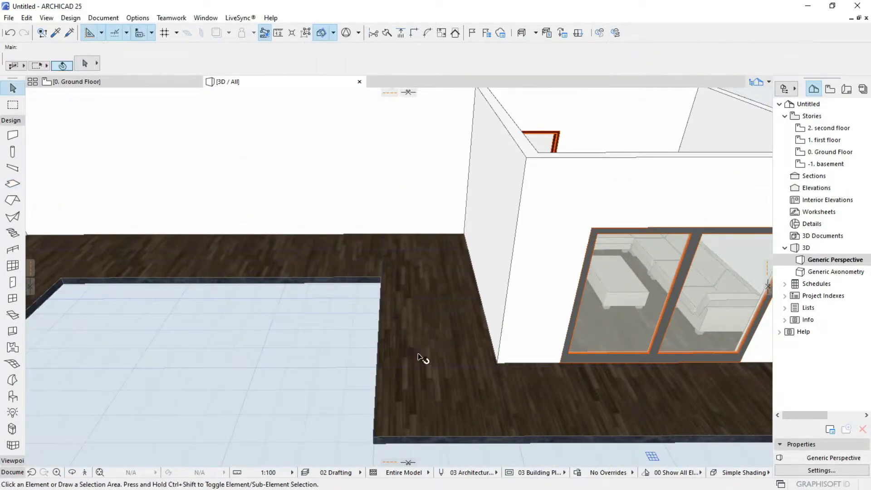
click(419, 337)
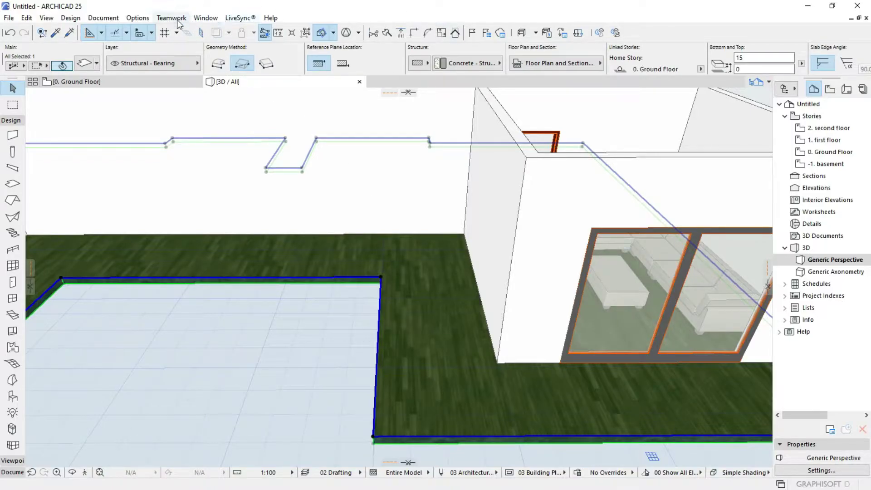
Step: Display the attribute settings toolbar and dock it above the existing toolbar rows
click(166, 19)
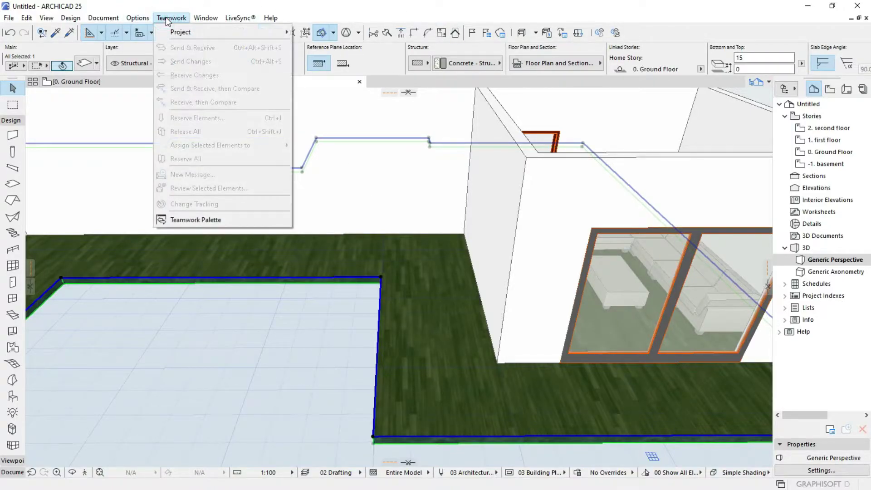
mouse_move(128, 22)
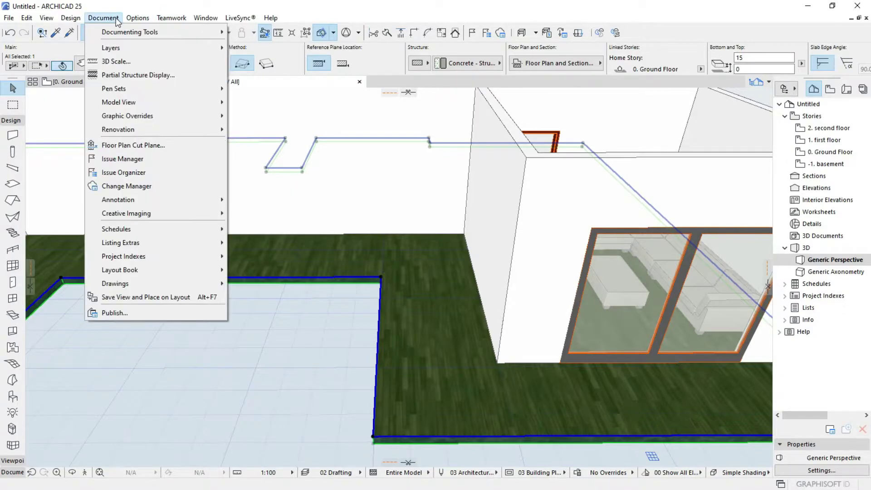
mouse_move(205, 22)
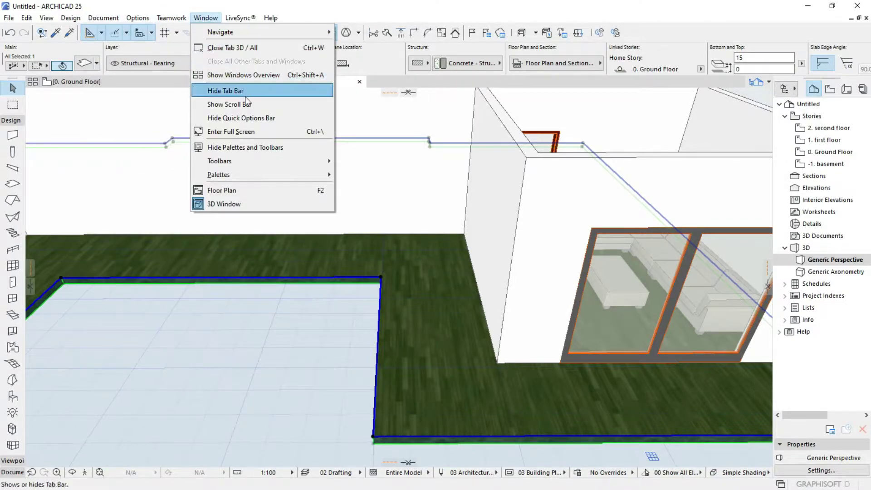
mouse_move(271, 160)
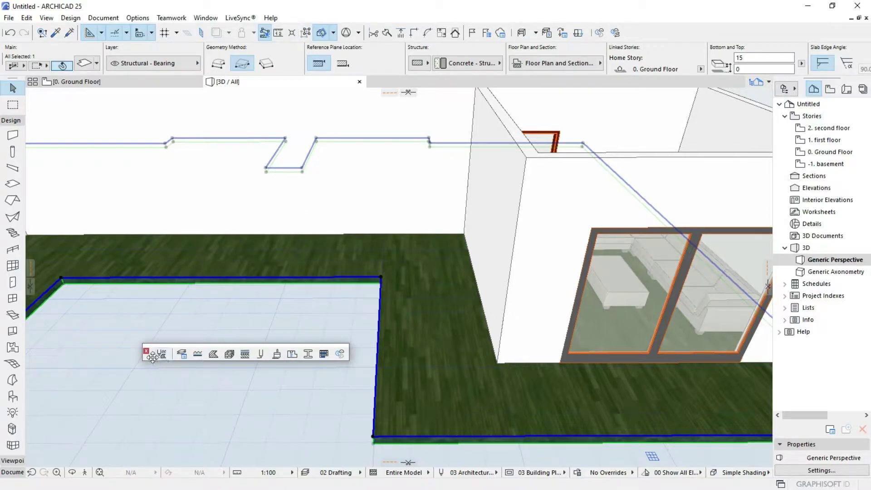
drag(151, 355, 292, 33)
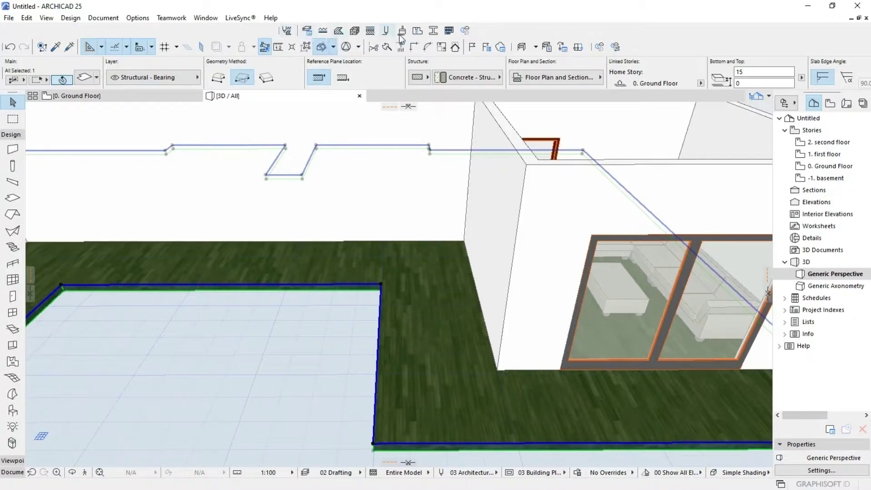
Step: Open the Floorboards - 01 surface for editing and expand its texture settings
click(402, 31)
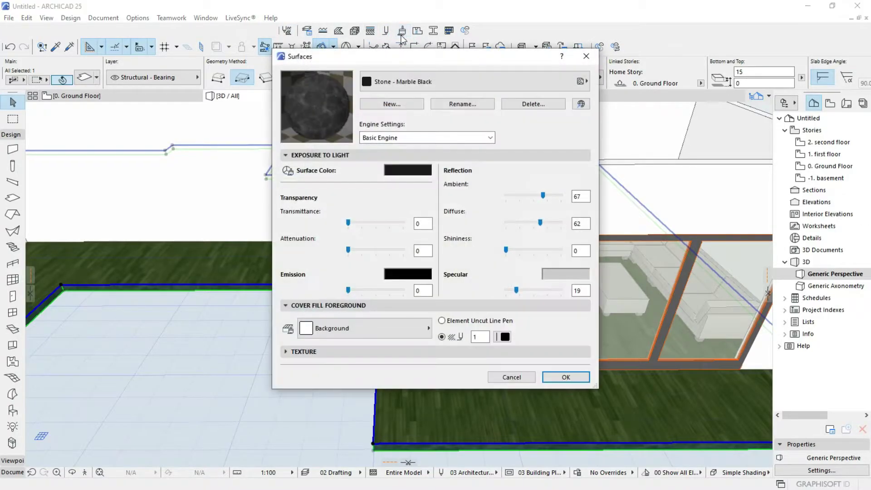
click(440, 78)
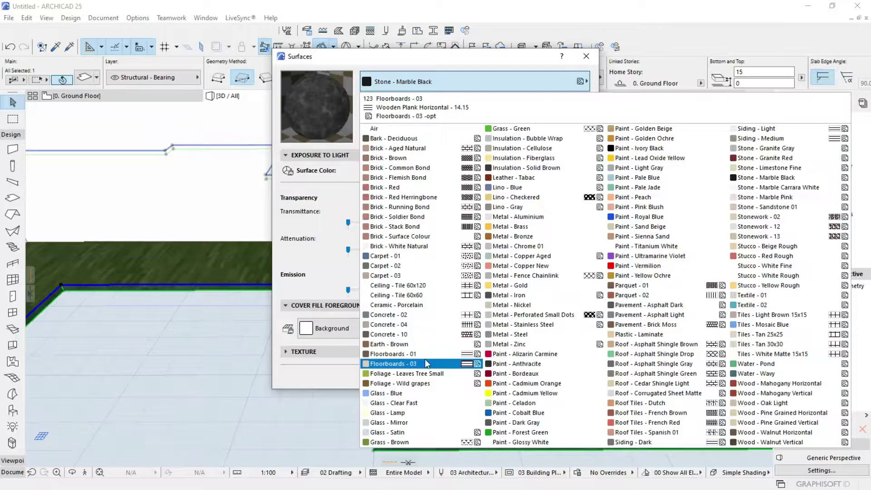
click(394, 354)
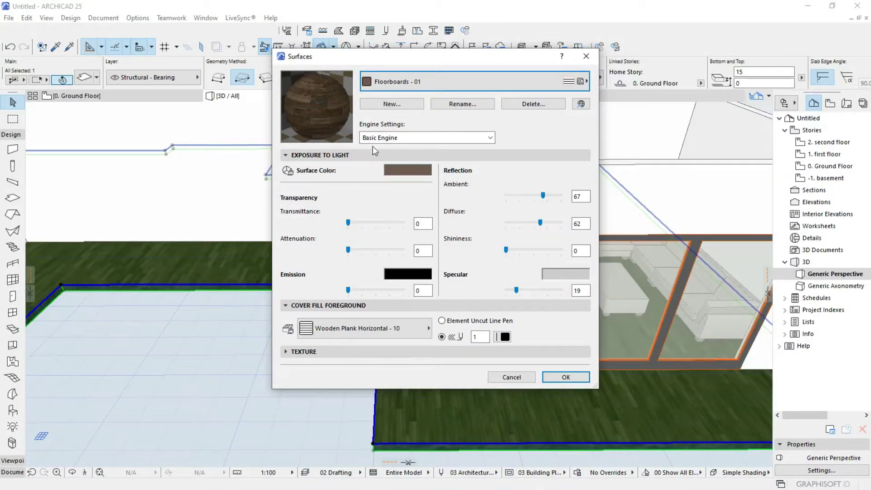
click(331, 352)
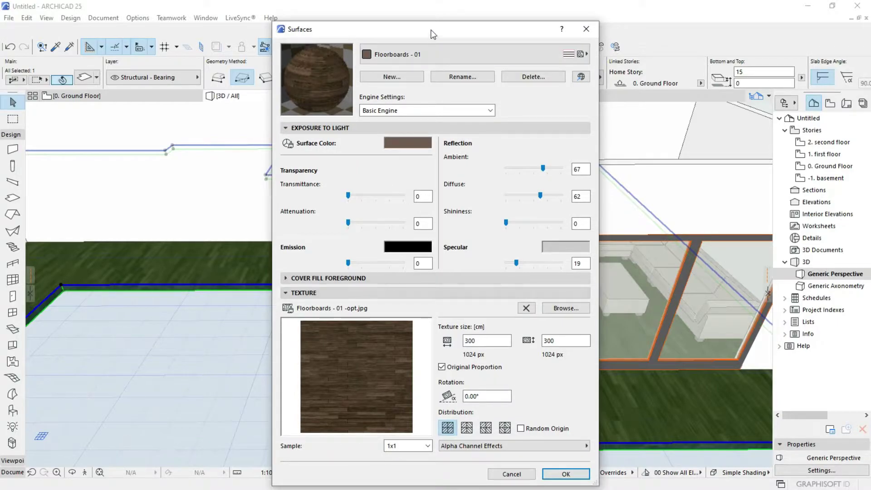
drag(433, 34, 432, 22)
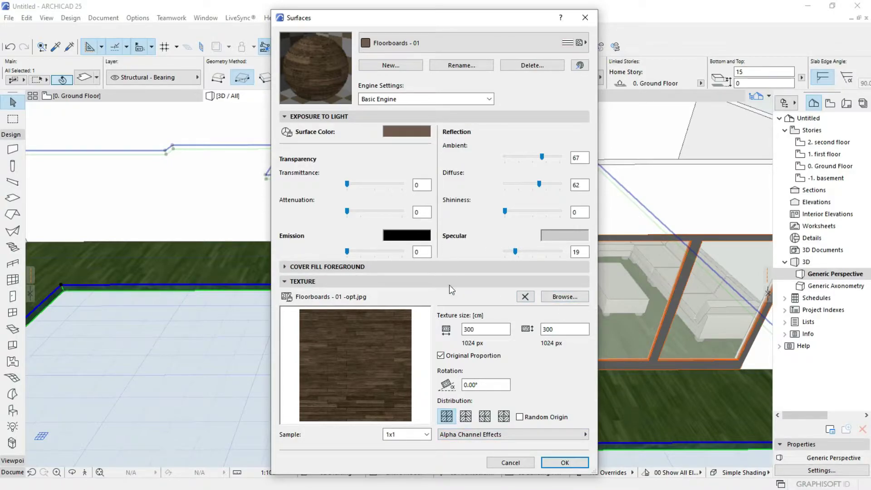
Step: Preview the Floorboards - 01 texture sample at 2x2 and 3x3, and return it to 1x1
click(473, 434)
click(473, 434)
click(425, 435)
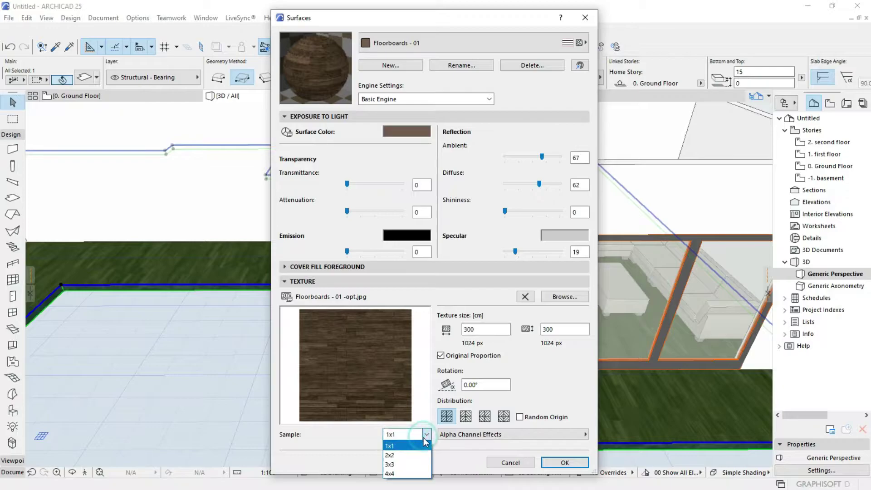
click(390, 455)
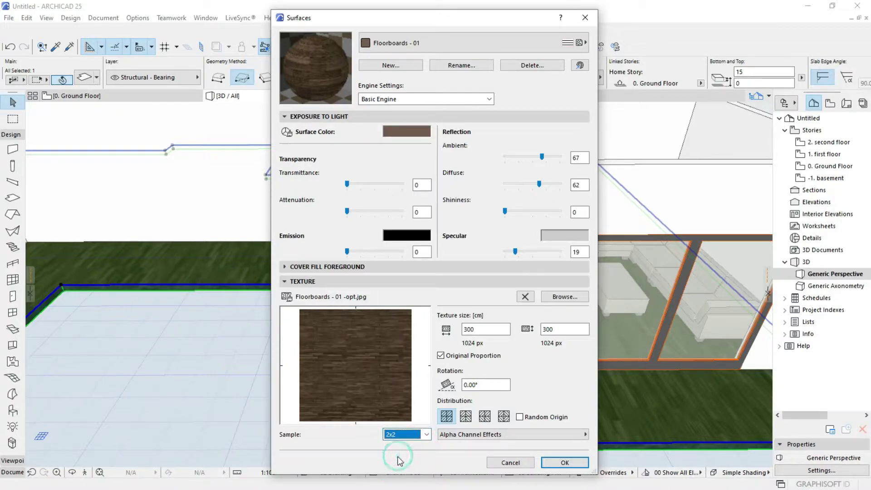
click(414, 434)
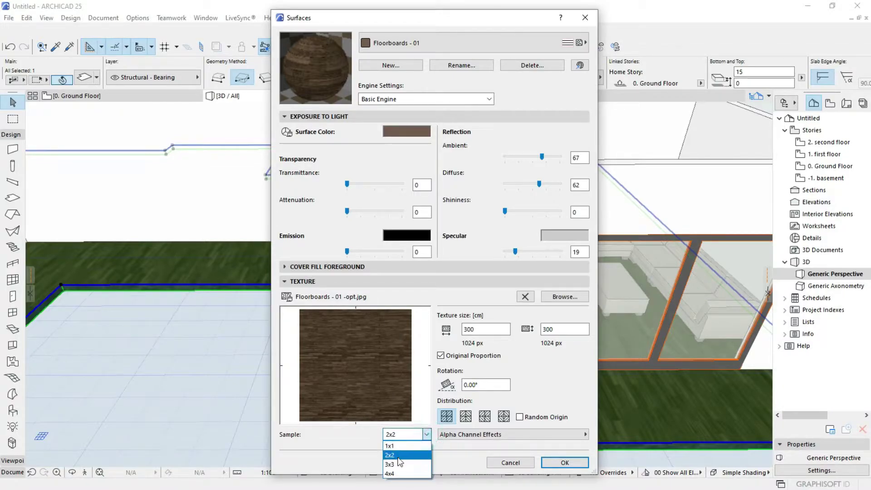
click(396, 463)
click(429, 435)
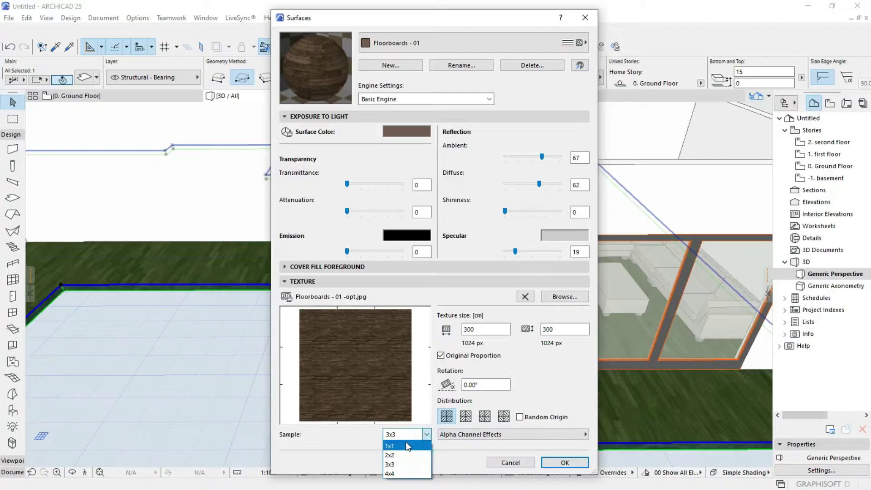
click(406, 442)
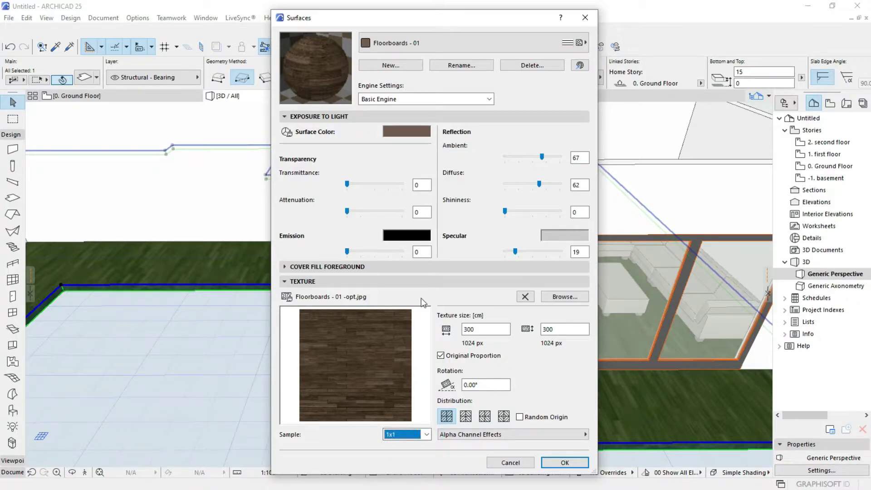
Step: Set the Floorboards - 01 texture rotation to 45° and apply it to the slab's wooden surface
click(490, 383)
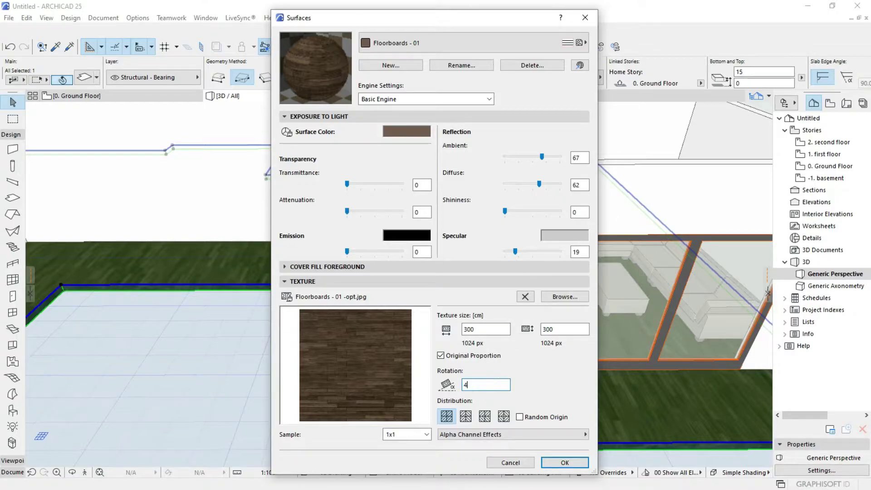
text(49)
key(Return)
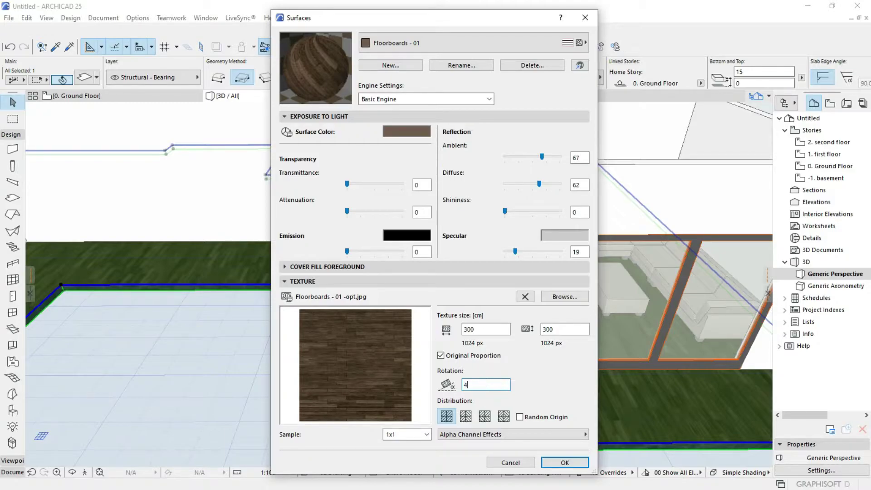
key(Return)
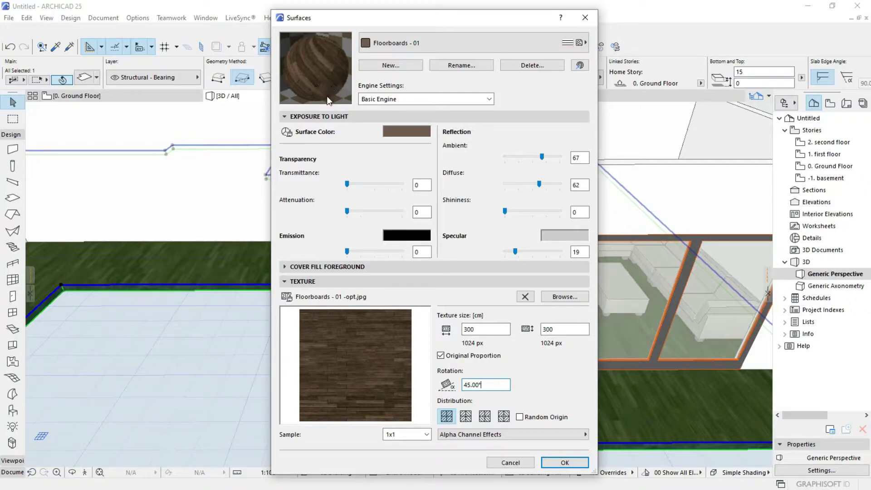
click(563, 463)
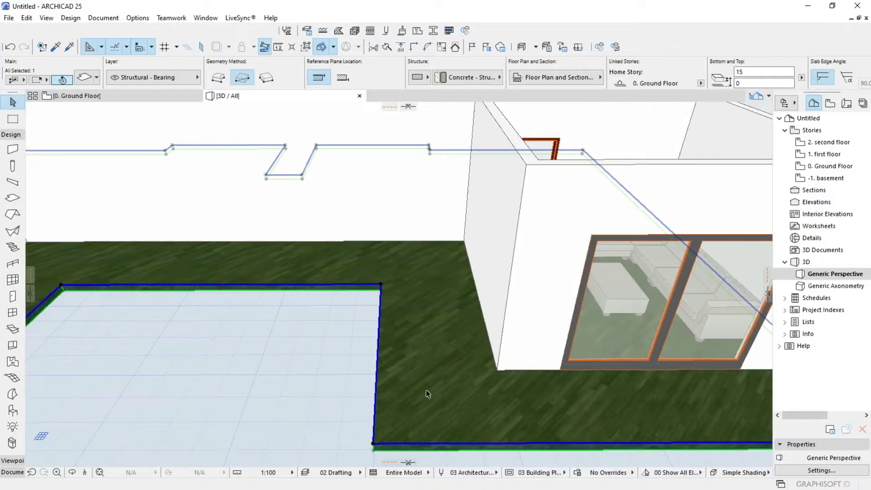
mouse_move(449, 344)
shift+middle_down()
mouse_move(472, 375)
mouse_move(453, 363)
mouse_move(425, 399)
mouse_move(455, 353)
shift+middle_up()
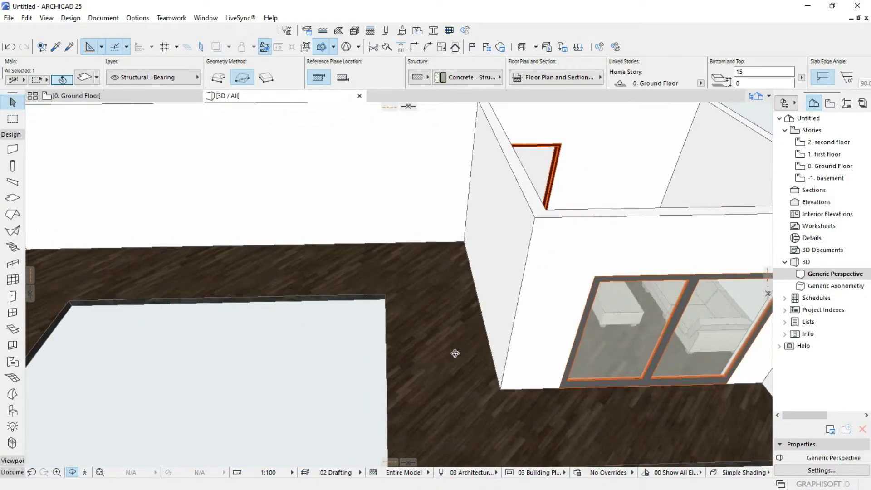
Step: Open the image library for the Stone - Marble Black surface's texture and go to its top-level folders
click(399, 31)
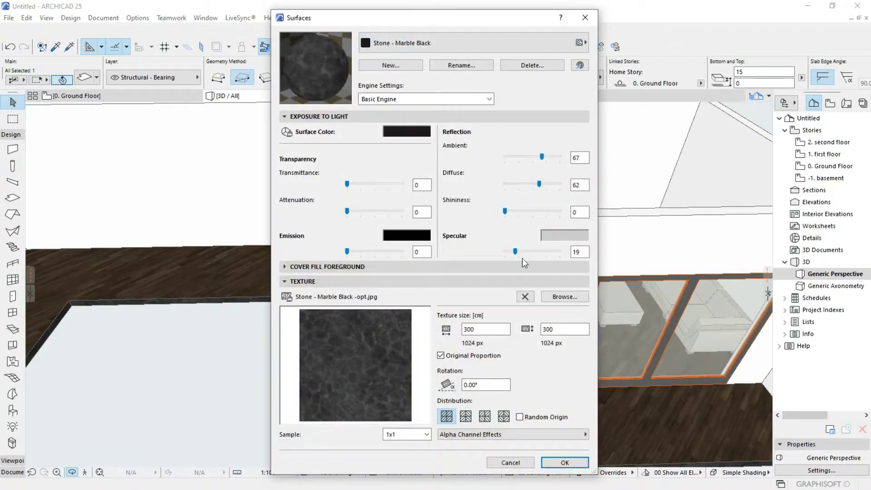
click(552, 298)
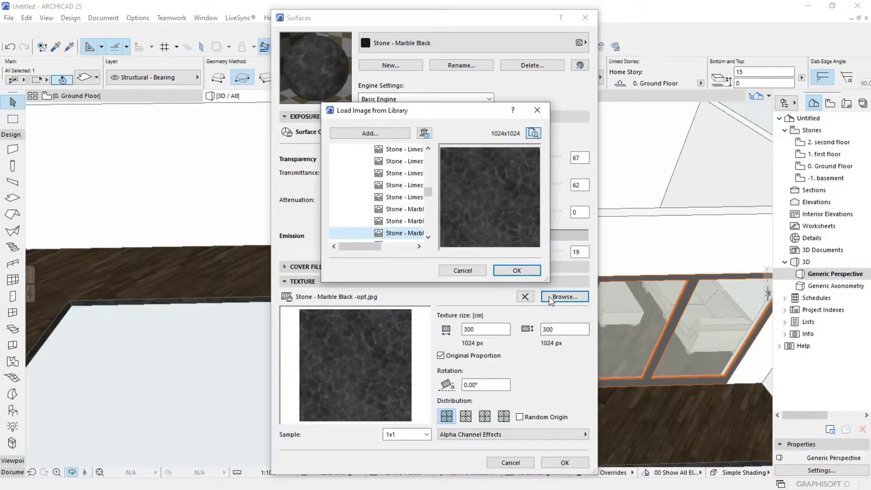
scroll(389, 201, up, 3)
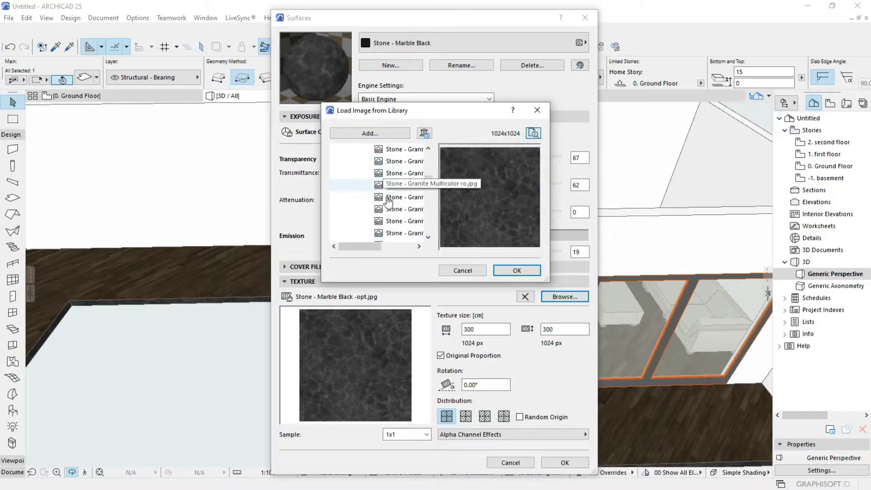
drag(362, 247, 369, 247)
scroll(394, 184, up, 5)
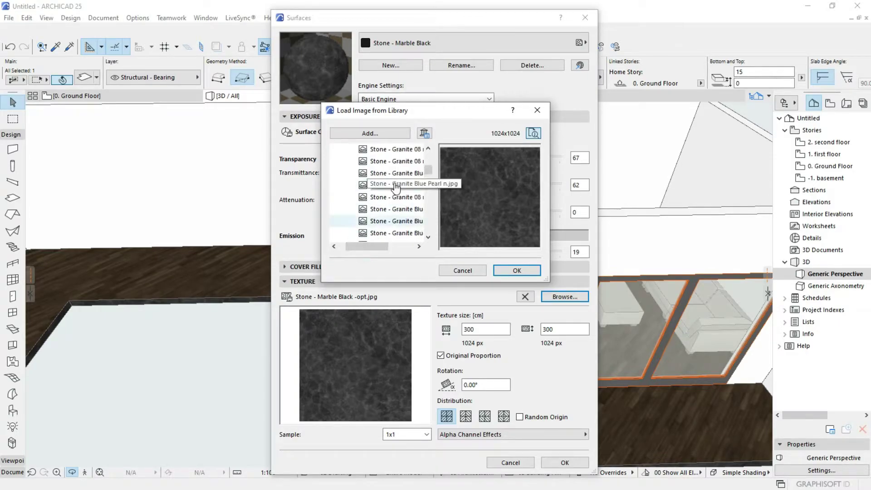
scroll(396, 186, up, 5)
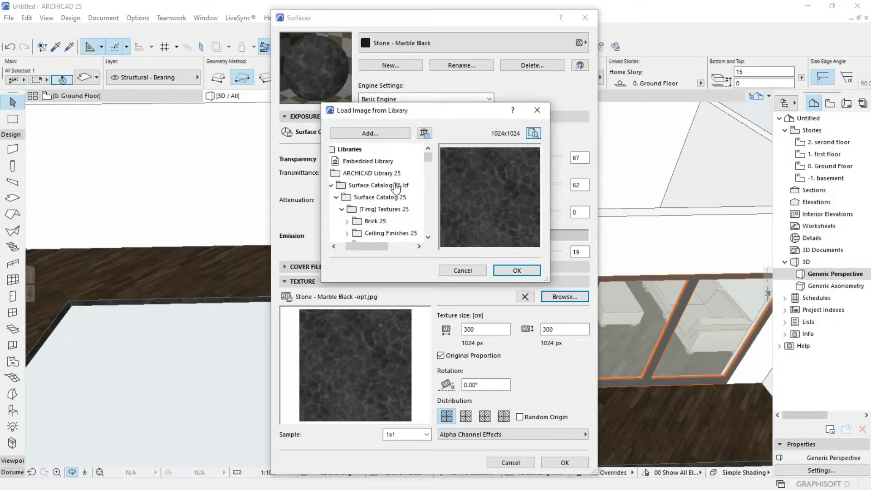
Step: Browse the Surface Catalog 25 textures and expand the Flooring 25 folder and its wooden flooring subfolder
click(365, 175)
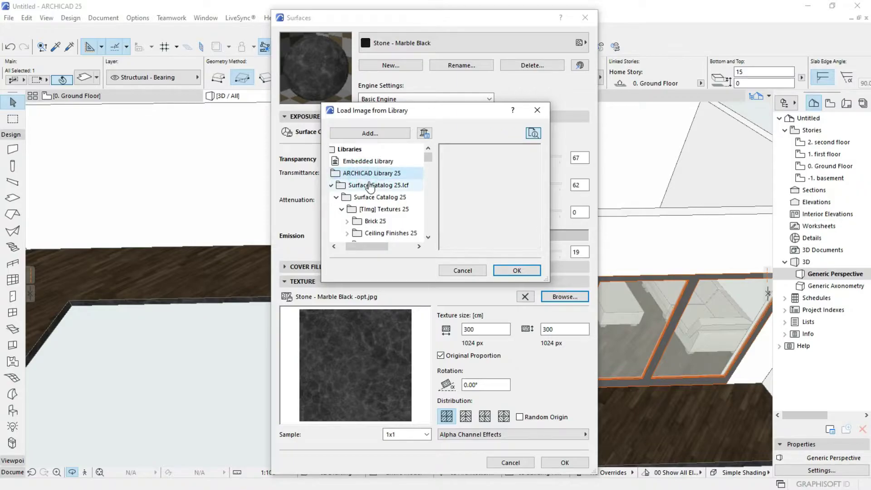
click(372, 186)
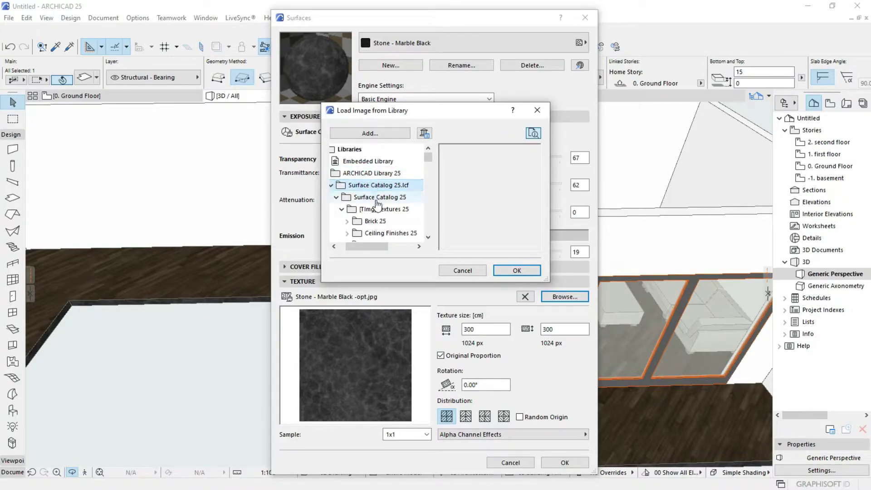
click(358, 221)
key(Down)
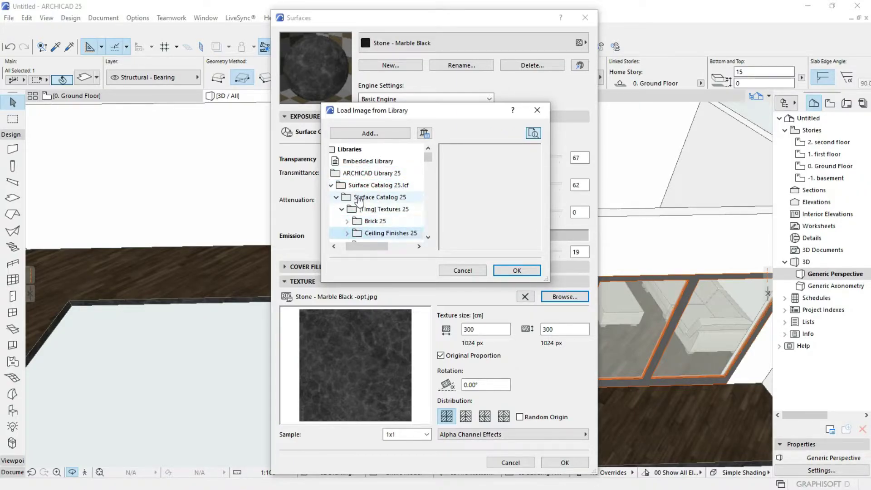
key(Down)
key(Down)
key(Down)
key(Down)
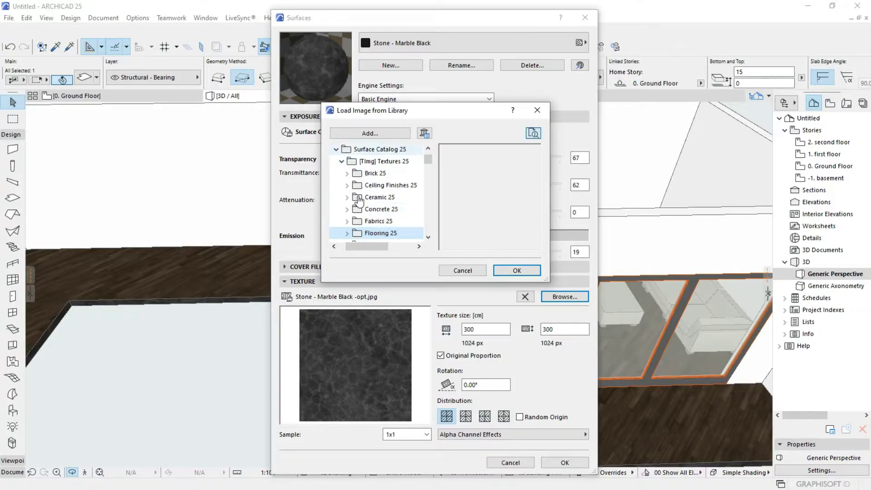
scroll(360, 201, down, 2)
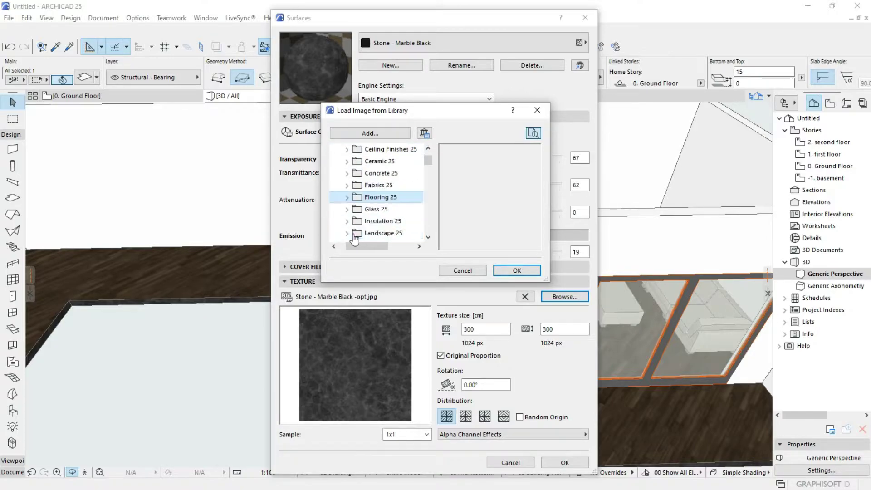
click(347, 161)
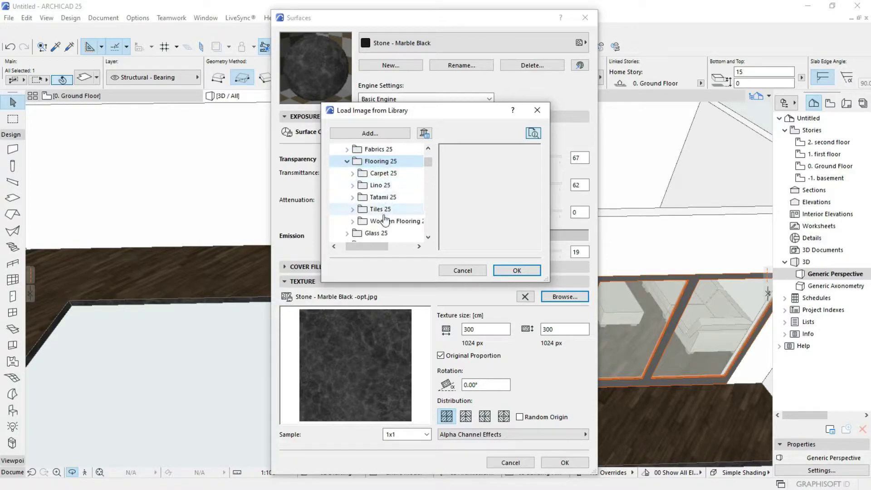
click(353, 222)
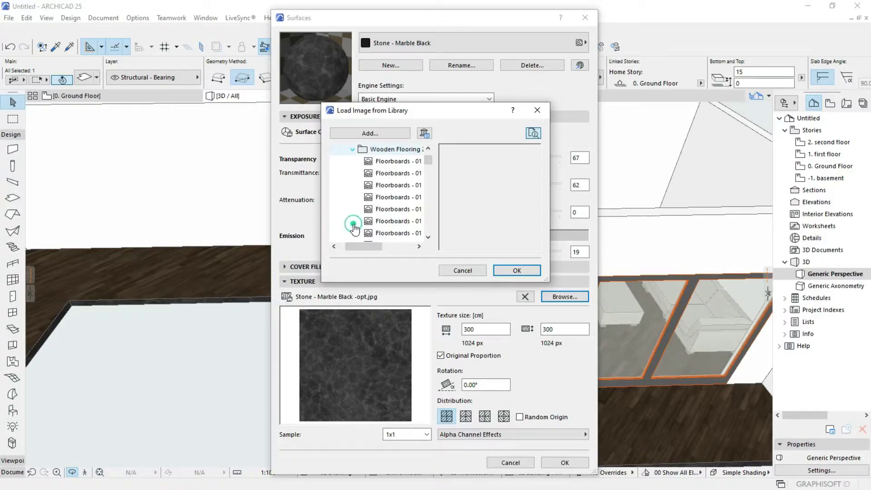
Step: Preview the wooden flooring images from Floorboards - 01 through Floorboards - 04 and on to the Parquet images
click(399, 161)
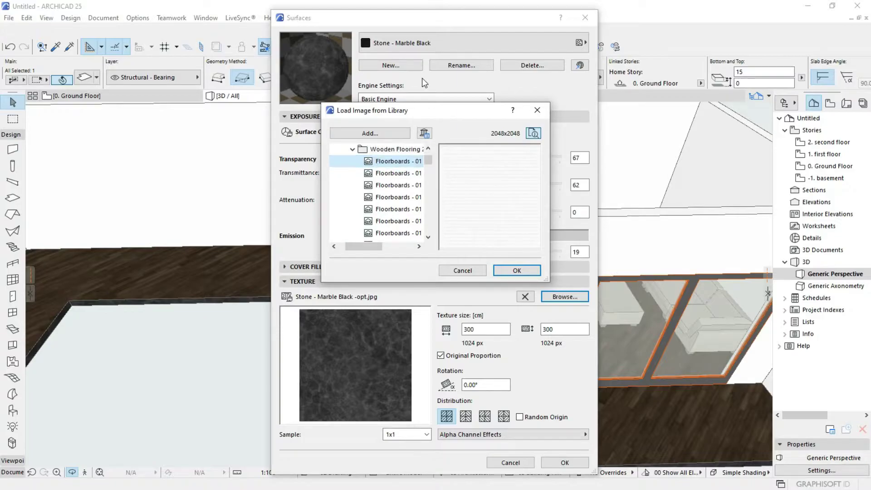
key(Down)
key(Down)
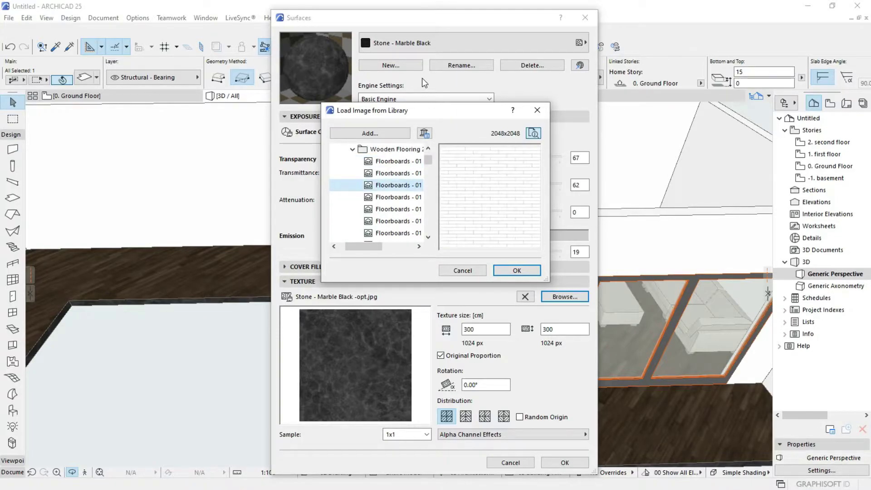
key(Down)
key(Down)
key(Down)
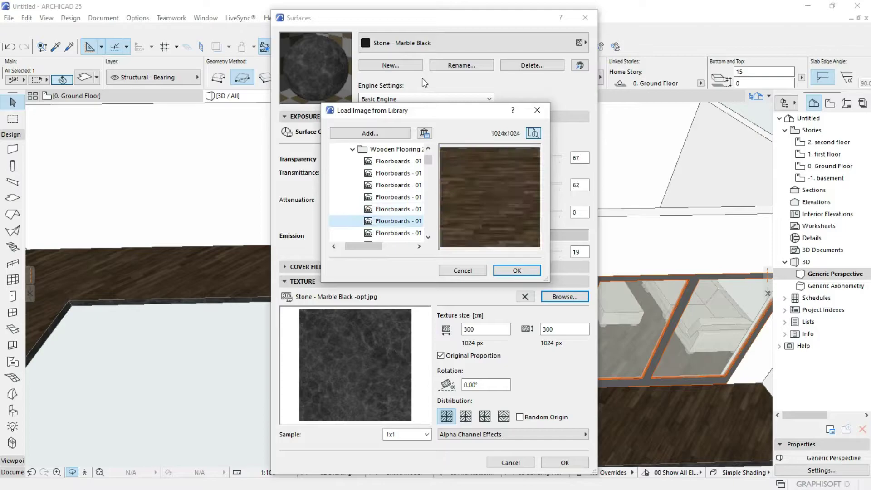
key(Down)
key(Down)
key(Down)
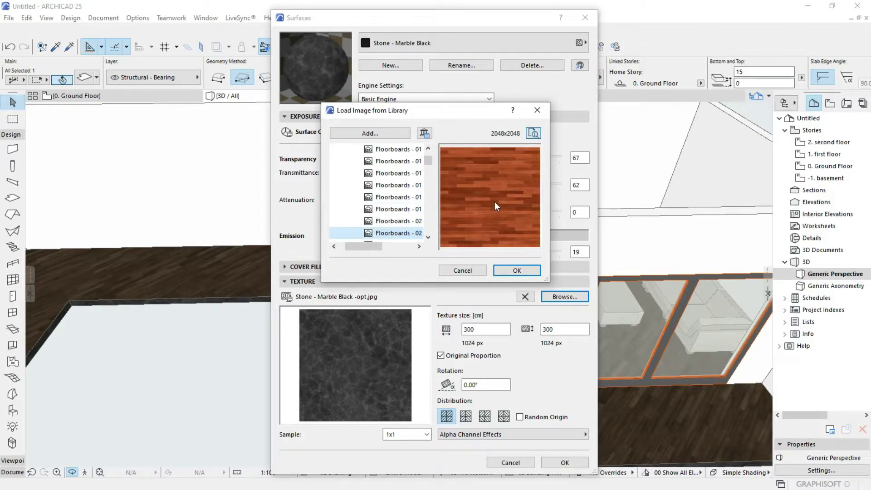
key(Down)
key(Down)
key(Down)
key(Down)
key(Down)
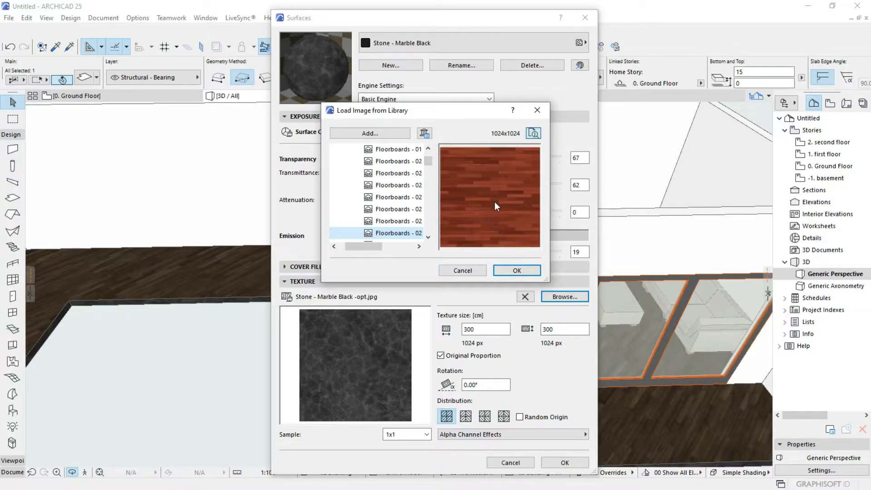
key(Down)
key(Up)
key(Down)
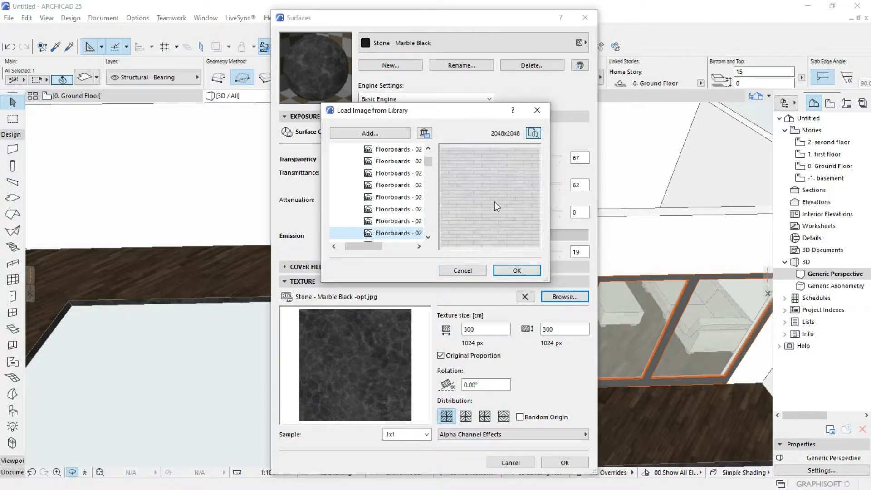
key(Down)
key(Down)
key(Down)
key(Down)
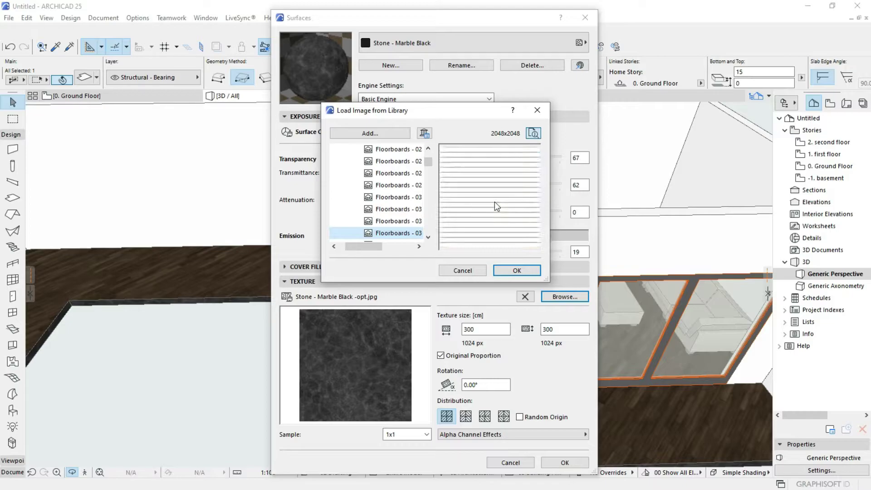
key(Down)
key(Down)
key(Down)
key(Down)
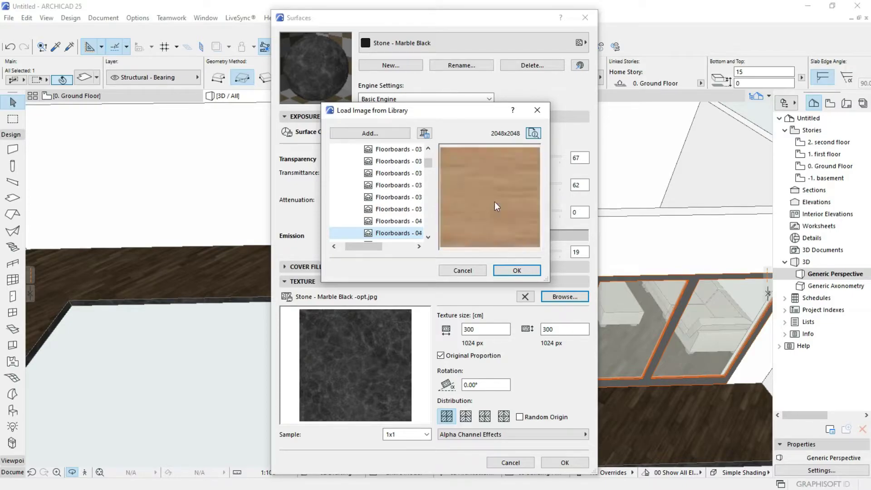
key(Down)
key(Down)
key(Up)
key(Up)
key(Down)
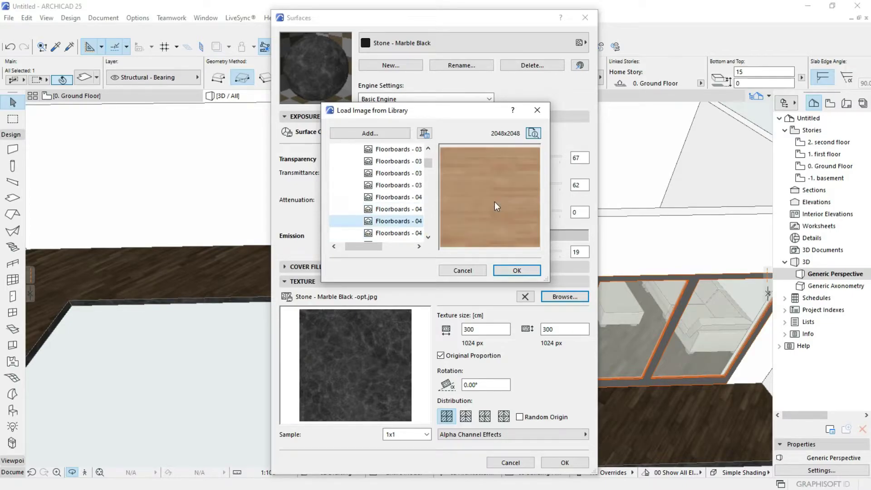
key(Down)
key(Down)
key(Down)
scroll(414, 200, down, 5)
click(414, 198)
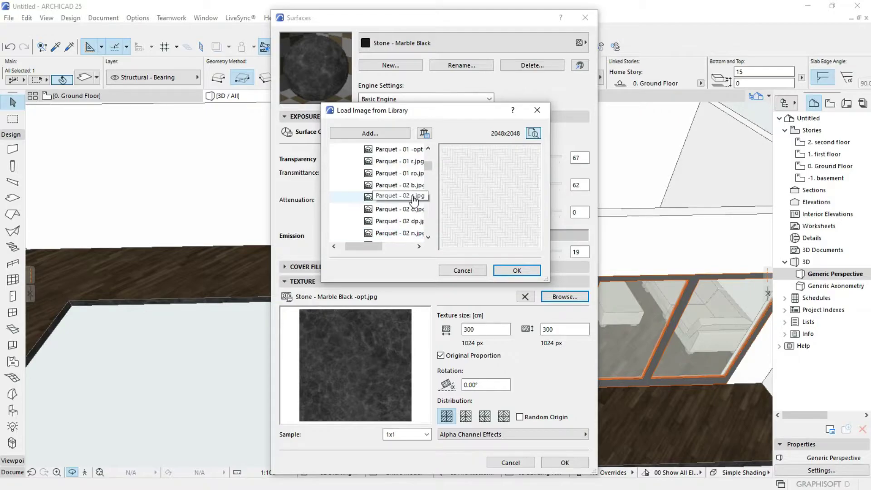
Step: Assign the image Floorboards - 02 c.jpg as the Stone - Marble Black surface's texture and apply the surface change
scroll(413, 197, up, 4)
key(Up)
key(Up)
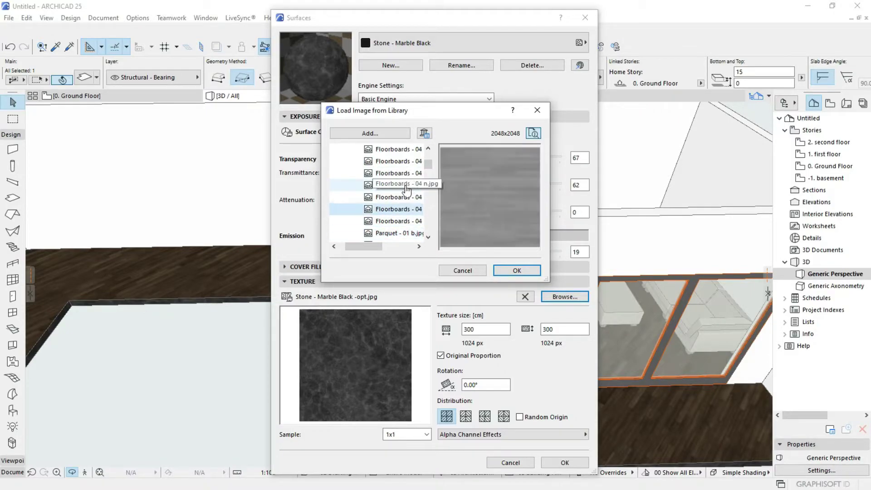
key(Up)
key(Up)
key(Up)
key(Up)
key(Up)
key(Up)
key(Up)
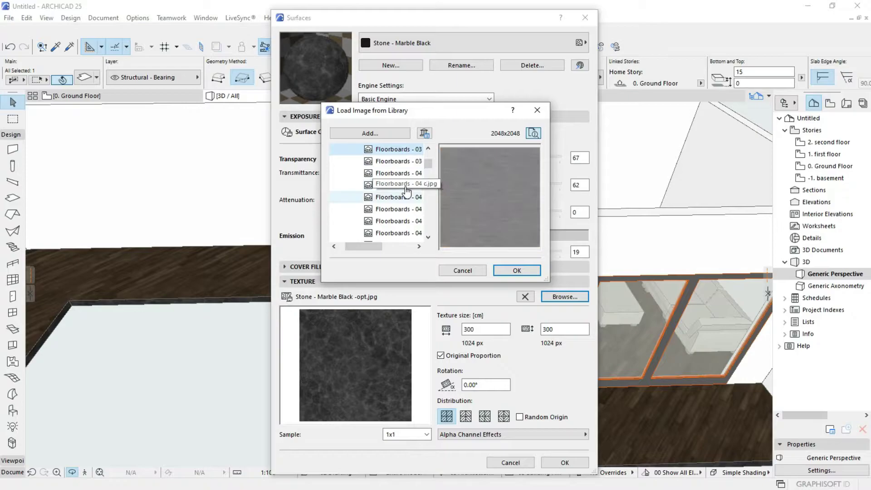
key(Up)
key(Up)
key(Up)
key(Up)
key(Up)
key(Up)
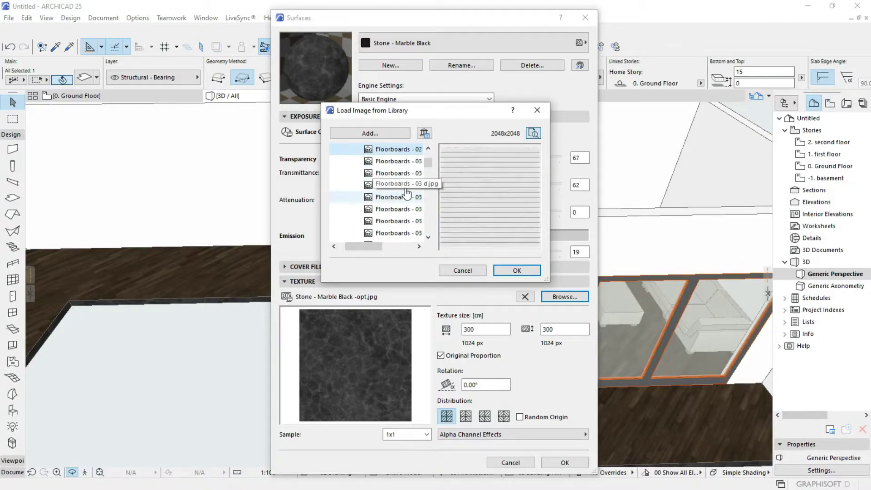
key(Up)
key(Up)
key(Up)
key(Up)
key(Up)
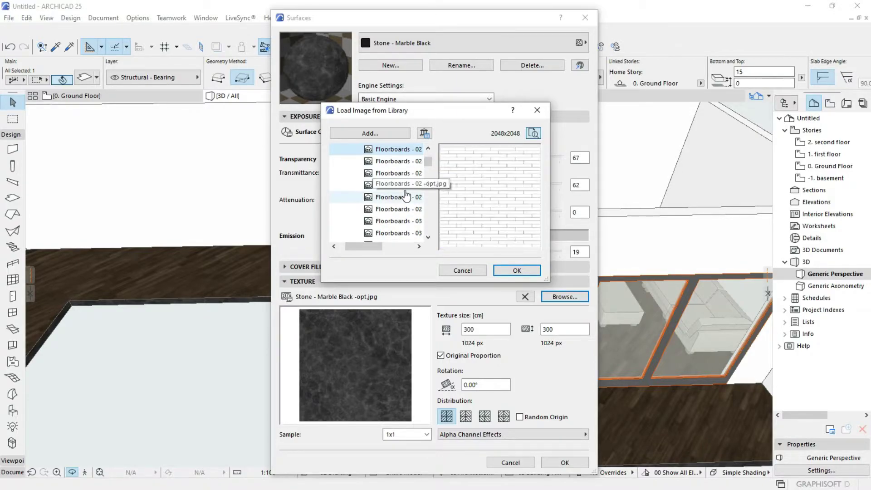
key(Up)
key(Up)
key(Up)
key(Up)
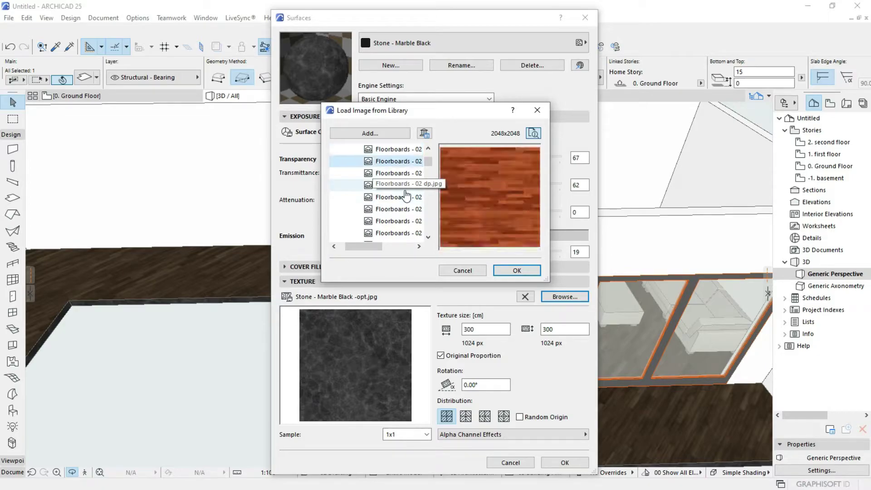
key(Up)
key(Up)
key(Up)
key(Up)
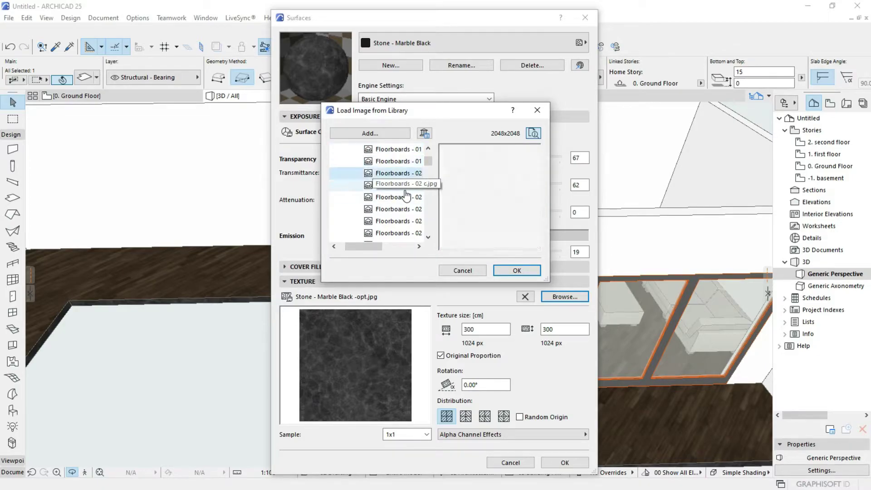
click(405, 191)
click(525, 268)
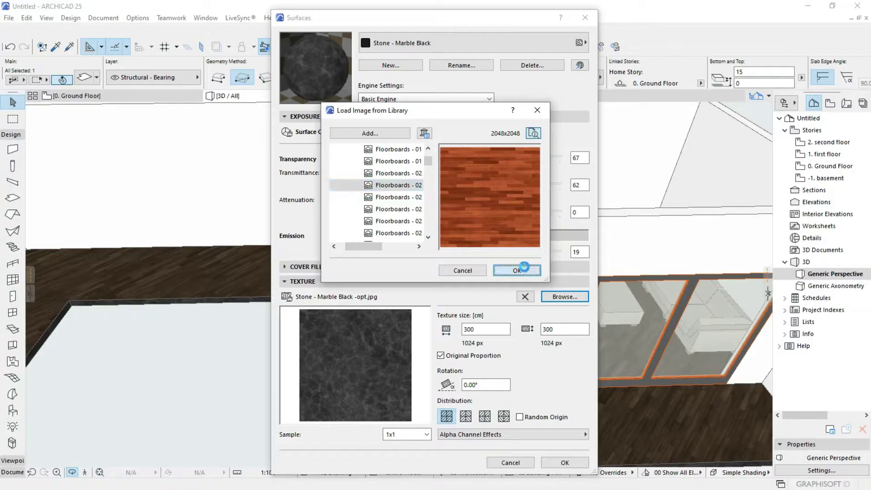
click(561, 461)
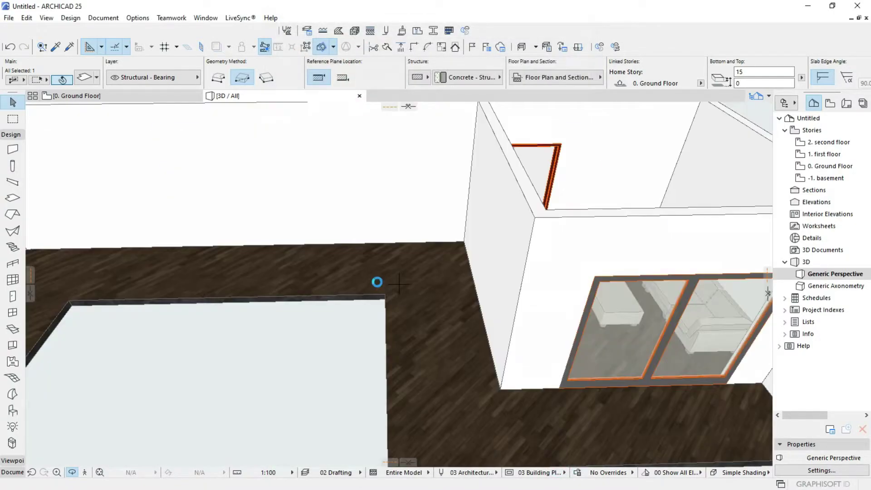
Step: Examine the slab's edge in 3D, its override surfaces and the texture settings of Stone - Marble Black
shift+middle_drag(379, 283, 344, 296)
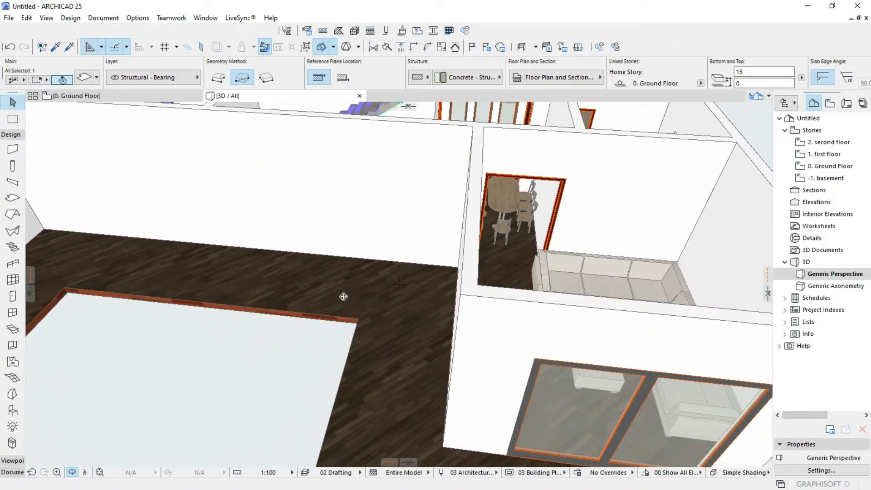
key(ctrl+t)
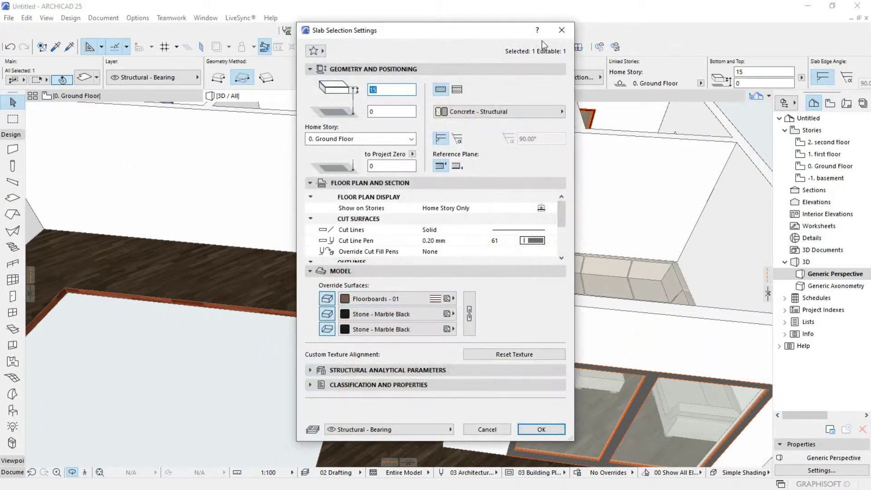
key(Return)
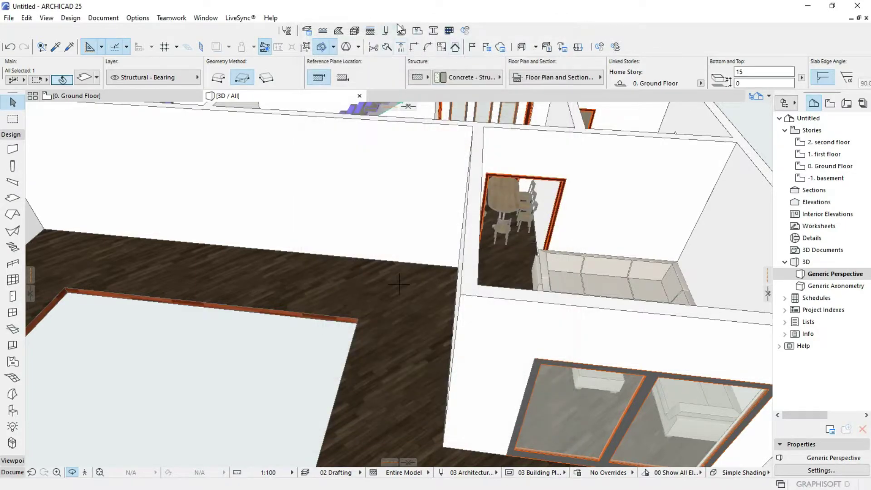
click(401, 29)
click(431, 207)
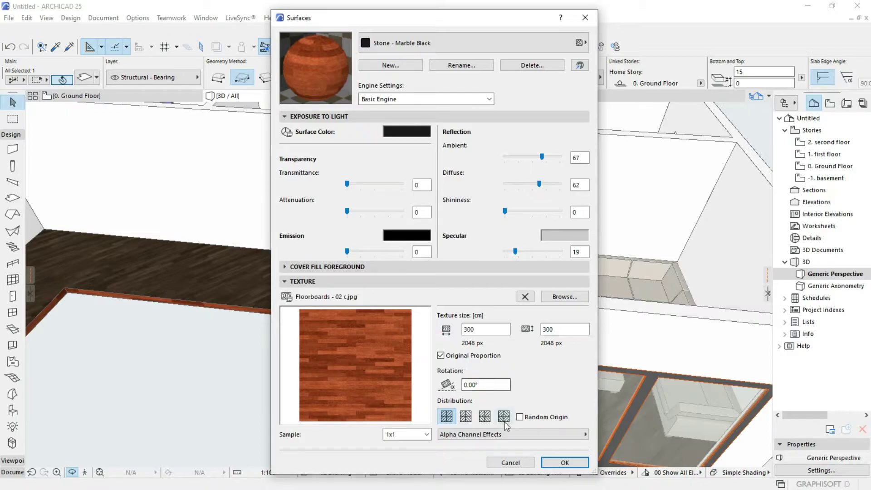
click(564, 462)
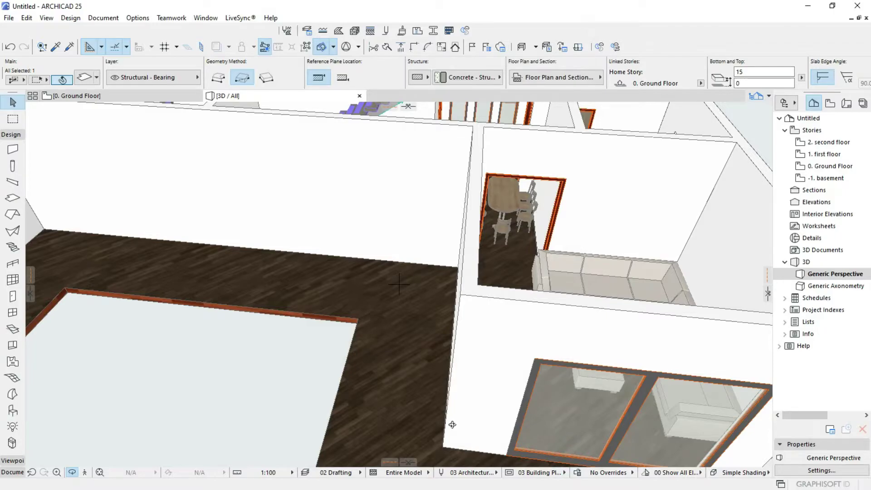
double_click(372, 311)
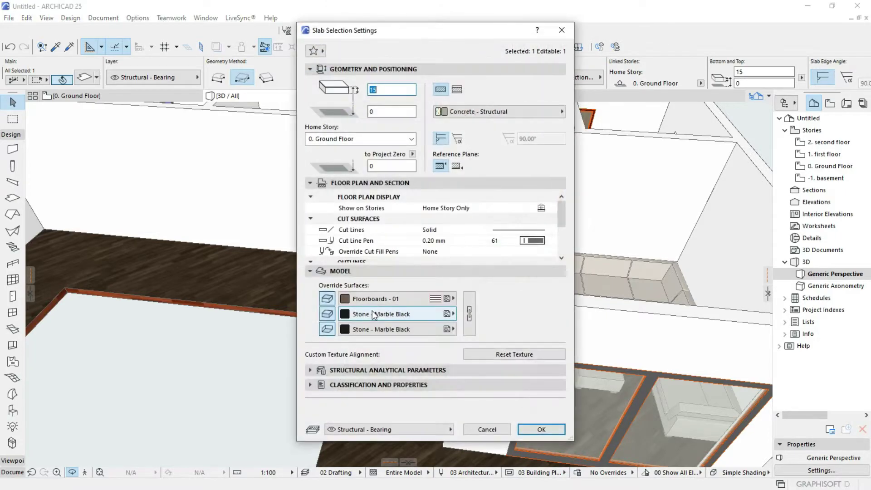
click(563, 30)
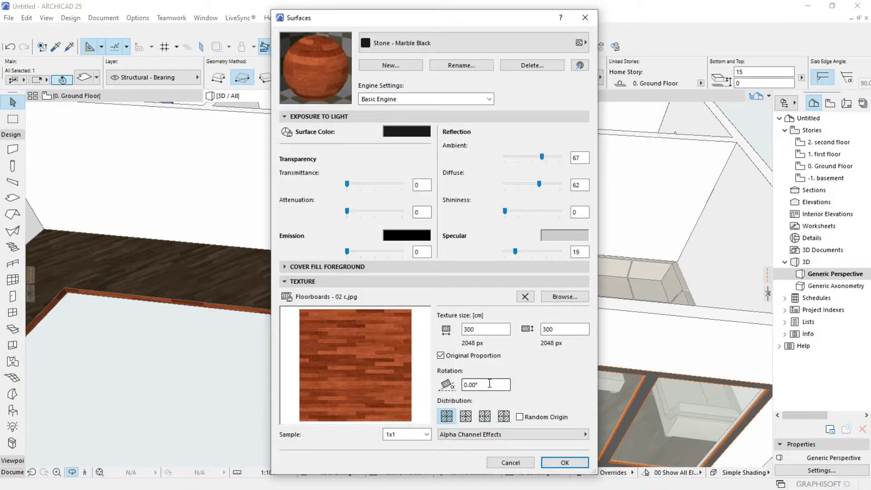
Step: Assign the library image Floorboards - 02 c.jpg as the texture of the Floorboards - 01 surface
click(402, 45)
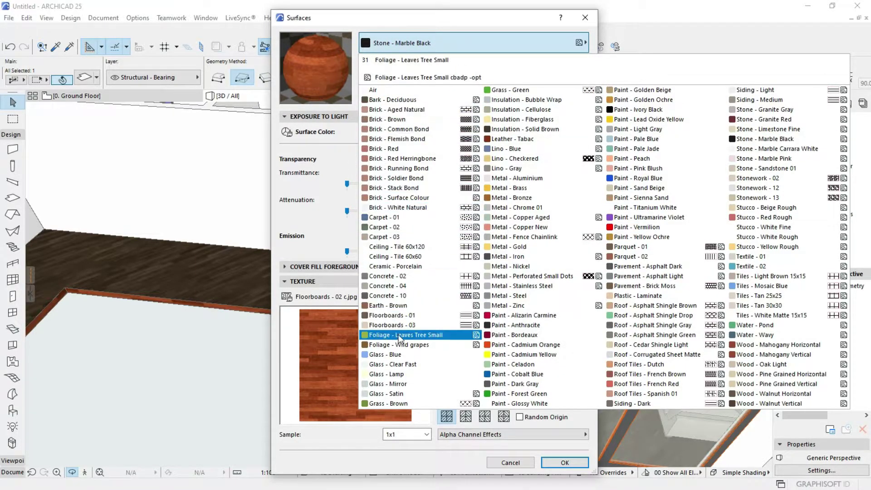
click(399, 315)
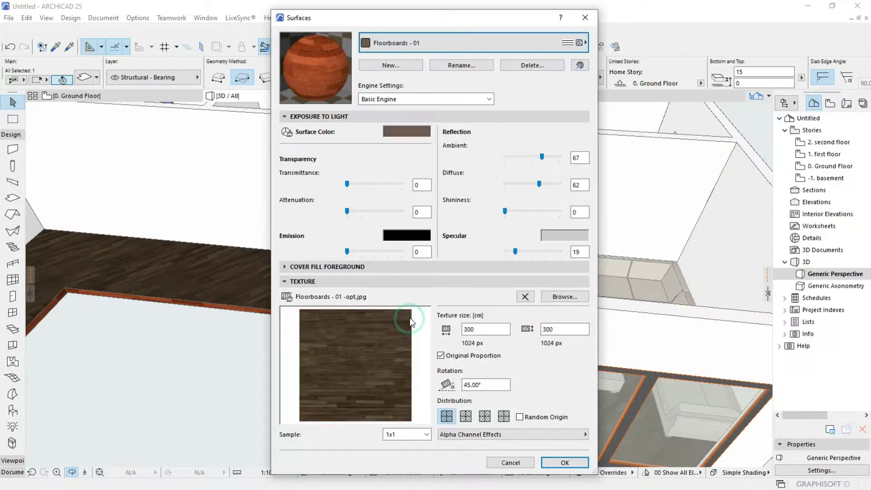
click(565, 297)
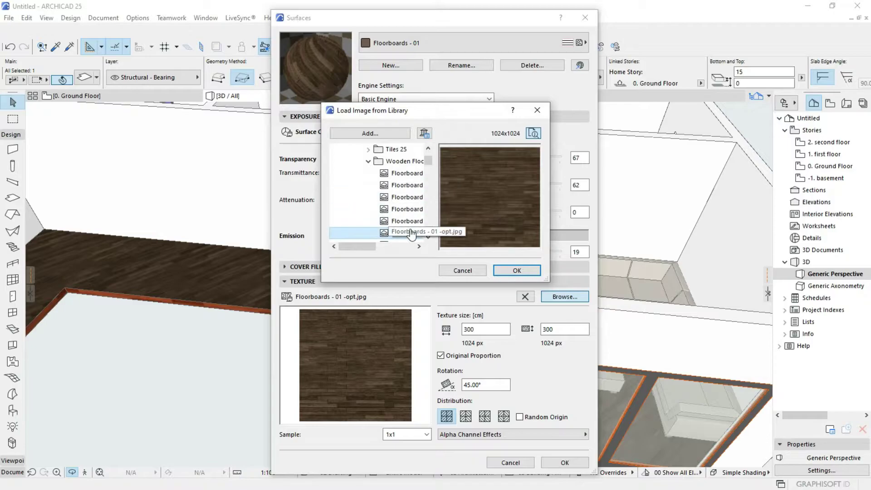
key(Down)
key(Down)
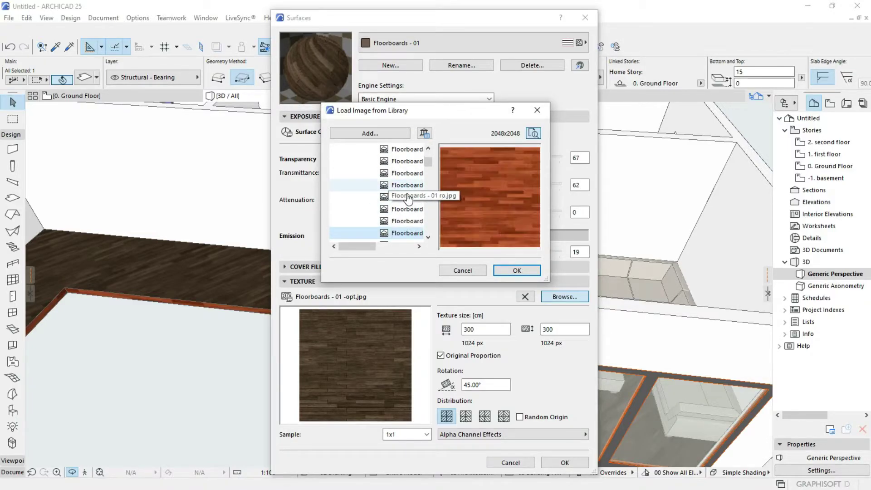
key(Up)
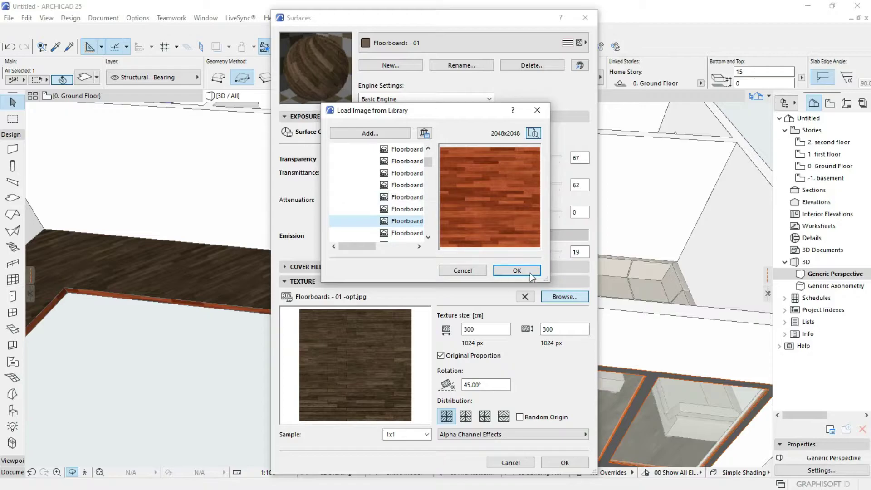
click(516, 271)
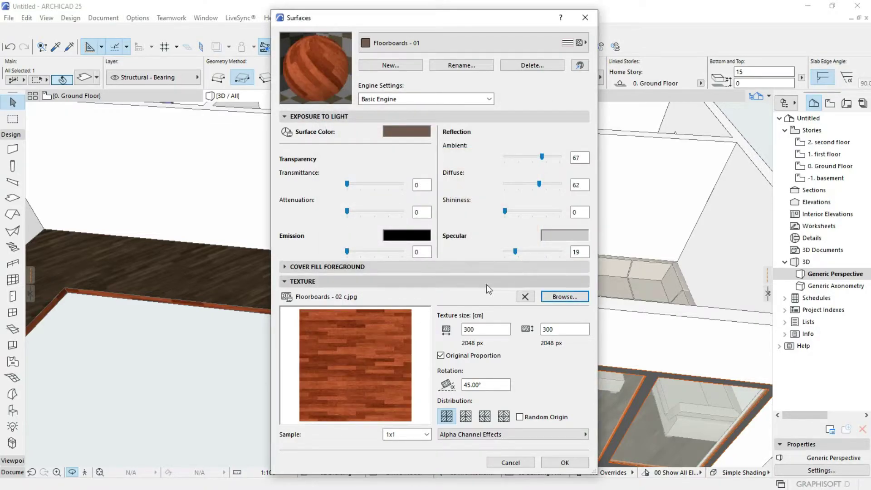
Step: Set the Floorboards - 01 texture rotation to 0° and apply the surface changes
double_click(498, 385)
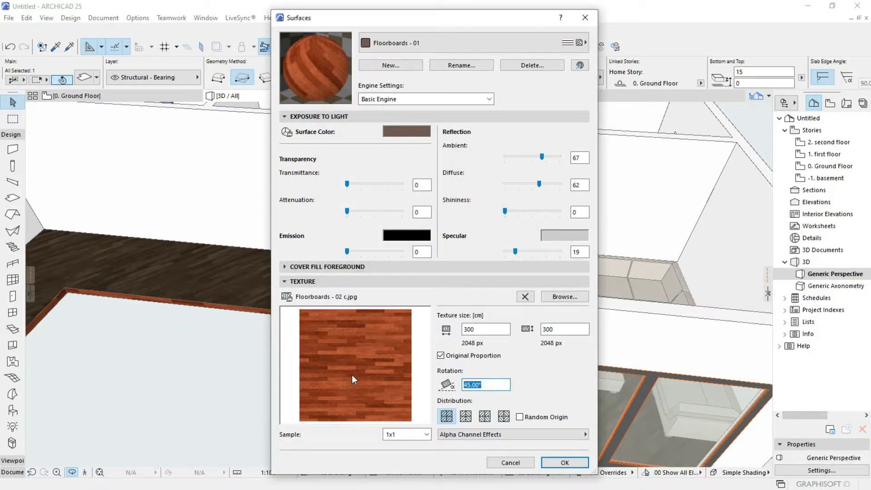
text(0)
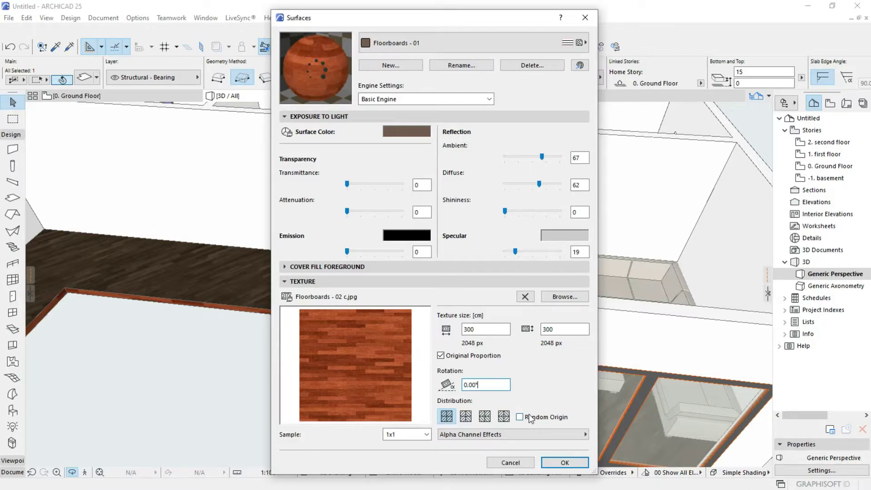
click(563, 463)
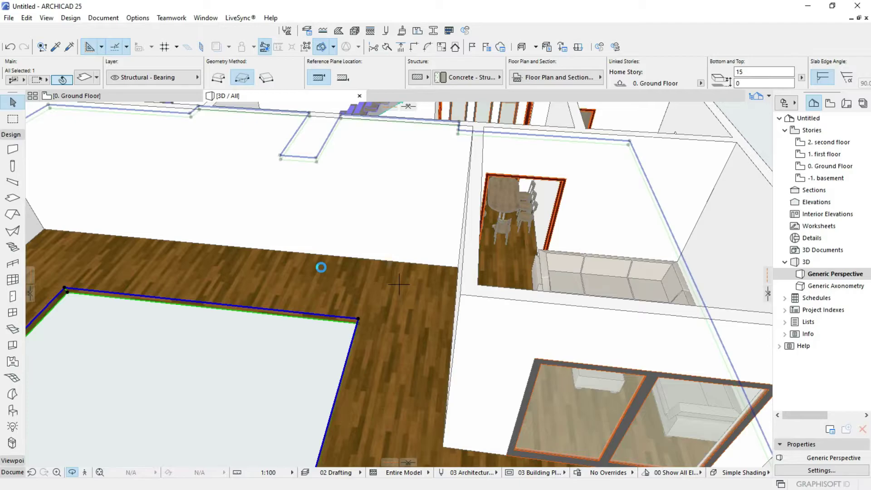
Step: Examine the floorboard texture on the slab's top and edges around the terrace corner in 3D
shift+middle_drag(382, 321, 388, 240)
scroll(387, 237, down, 3)
scroll(339, 297, up, 8)
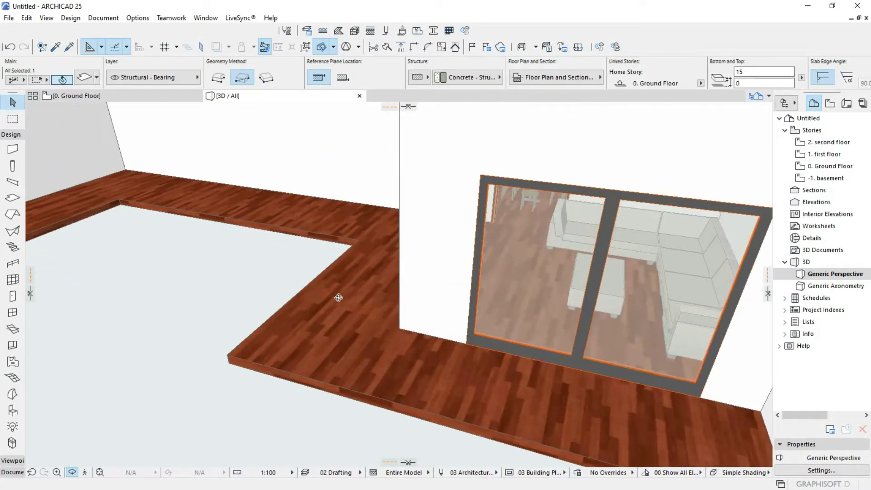
scroll(339, 298, up, 2)
drag(339, 348, 375, 336)
shift+middle_drag(332, 343, 345, 308)
shift+middle_drag(286, 363, 209, 360)
shift+middle_drag(244, 363, 268, 365)
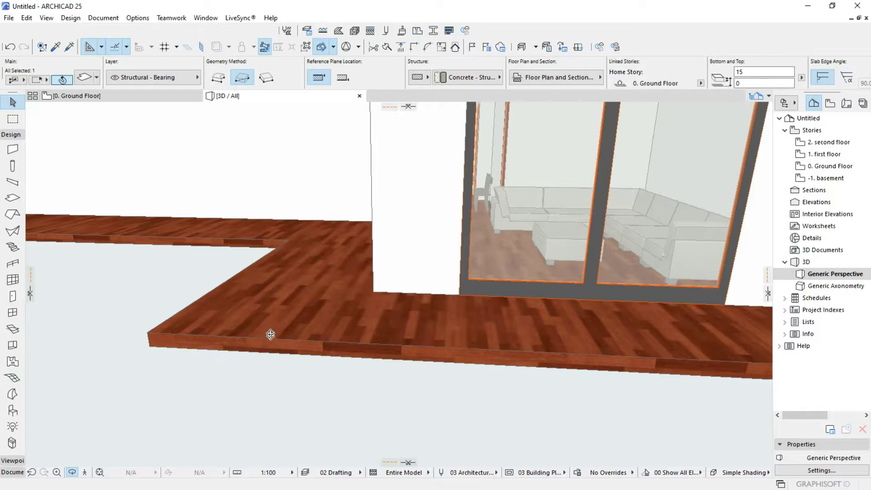
Step: Select the slab and check which override surfaces its top, edge and bottom use
key(Escape)
click(274, 325)
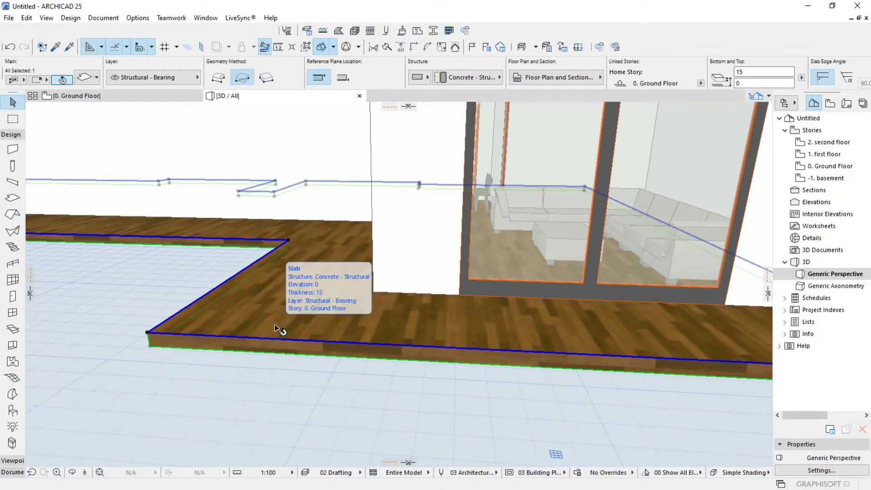
double_click(274, 325)
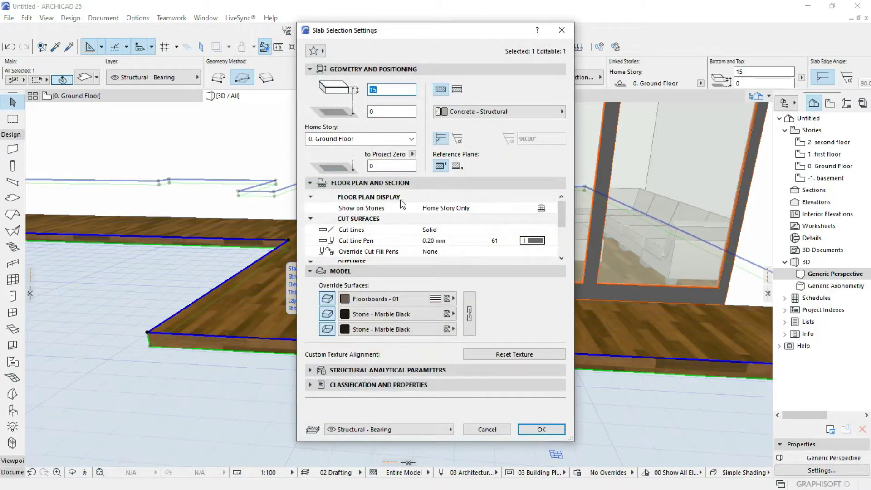
key(Escape)
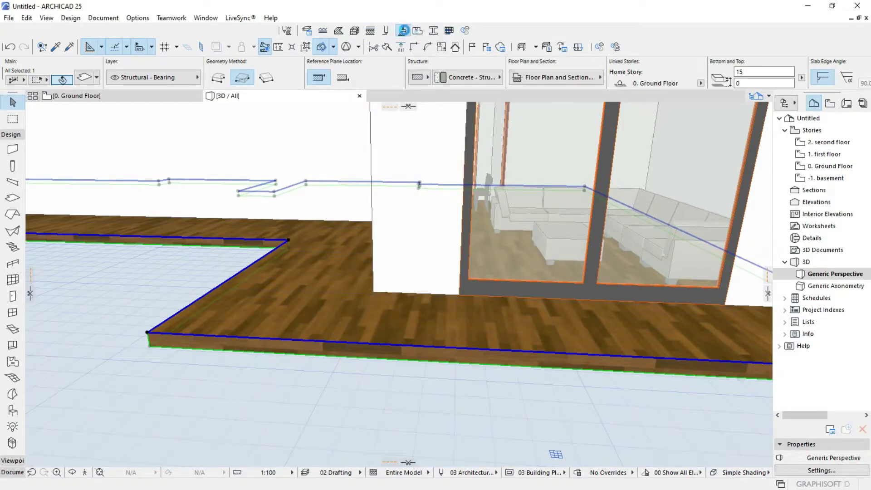
Step: Remove the texture image from the Stone - Marble Black surface and apply the change
click(404, 31)
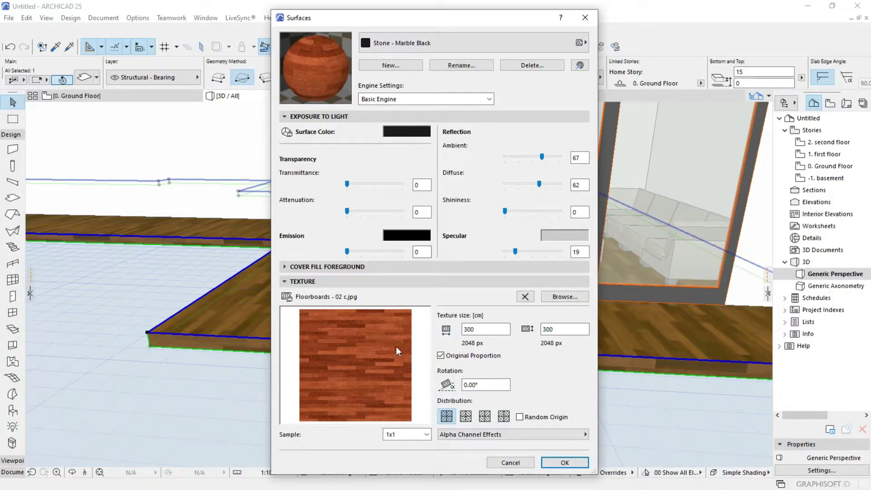
click(526, 297)
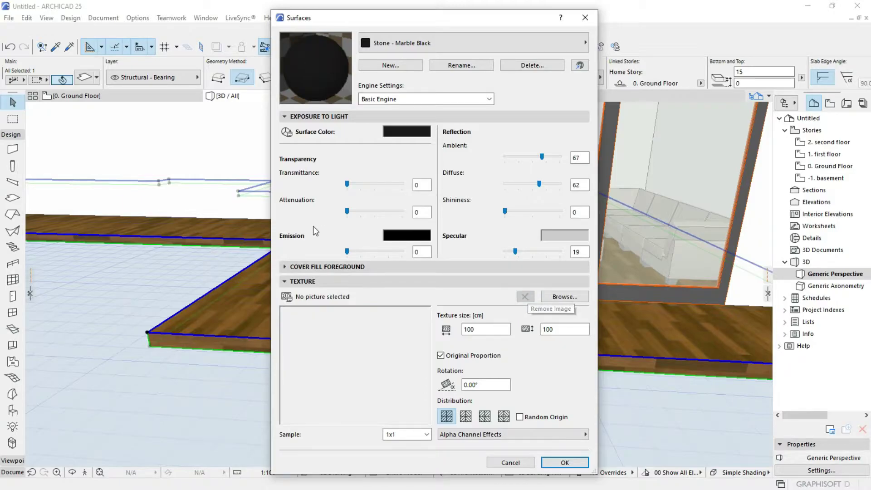
click(565, 462)
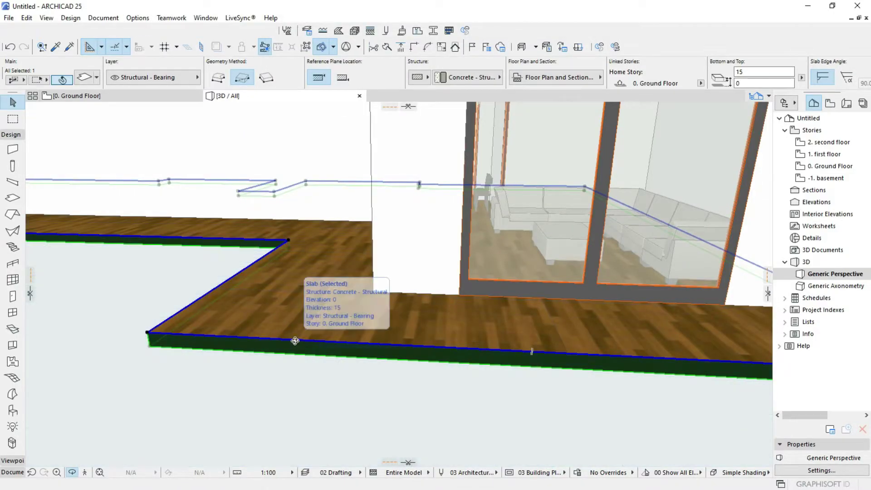
shift+middle_drag(297, 344, 343, 382)
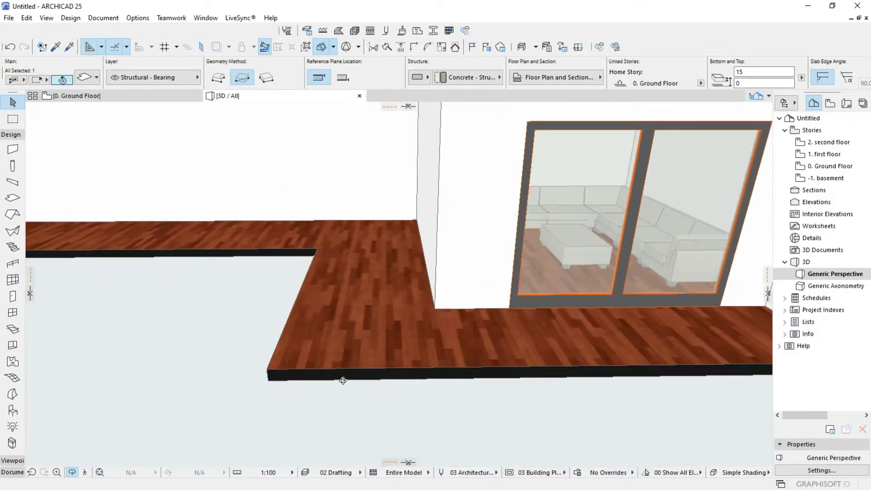
Step: Browse the ARCHICAD Library 25 images for a Stone - Marble Black texture and expand the Tiles 25 folder under Flooring 25
click(402, 31)
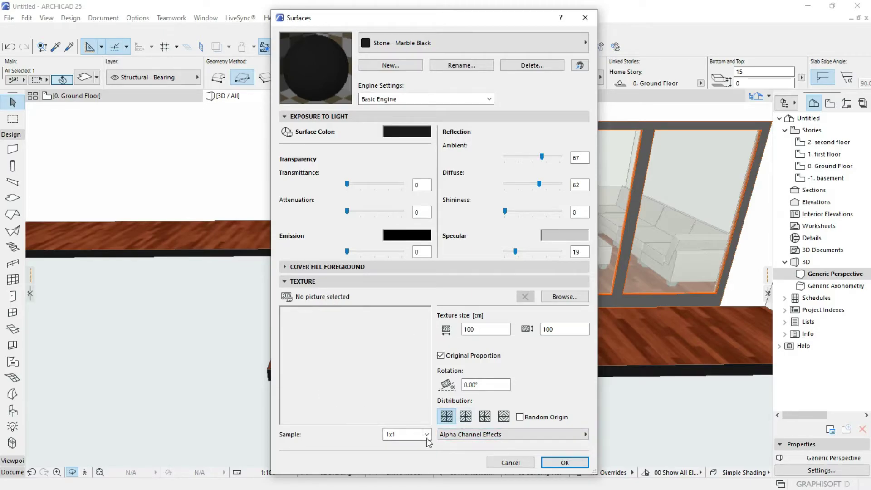
click(550, 296)
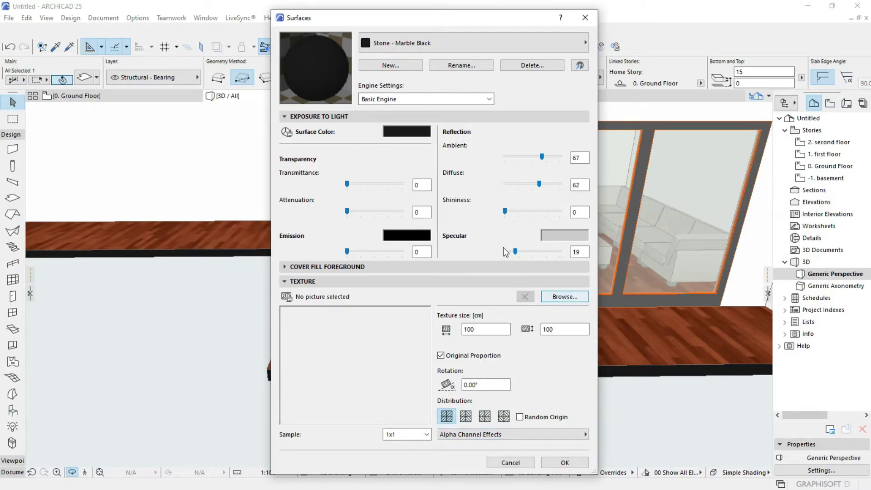
click(382, 176)
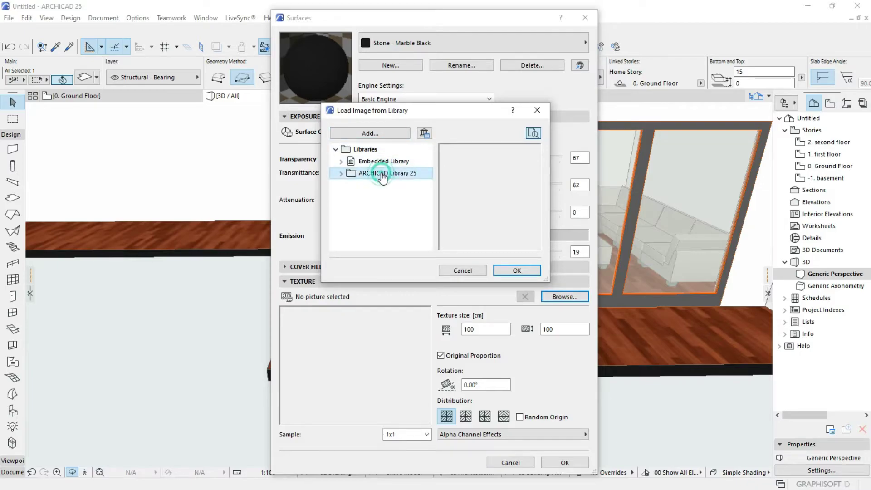
click(342, 173)
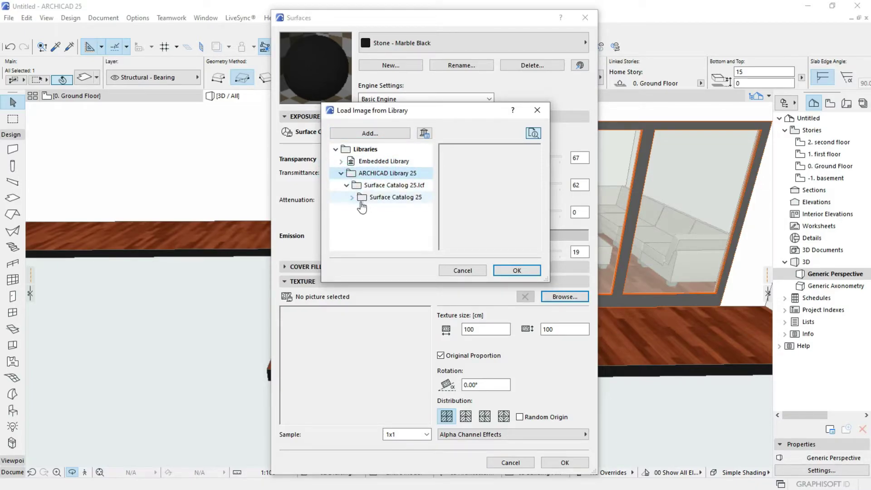
click(358, 209)
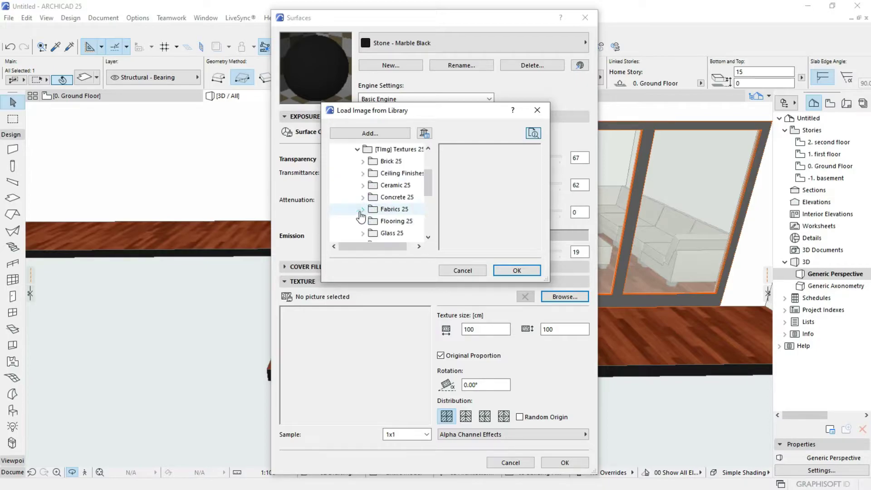
click(363, 221)
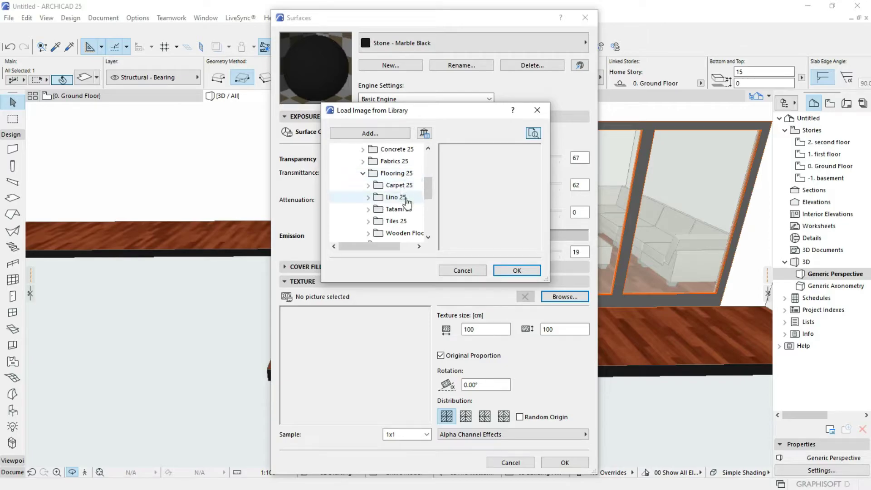
scroll(399, 202, down, 1)
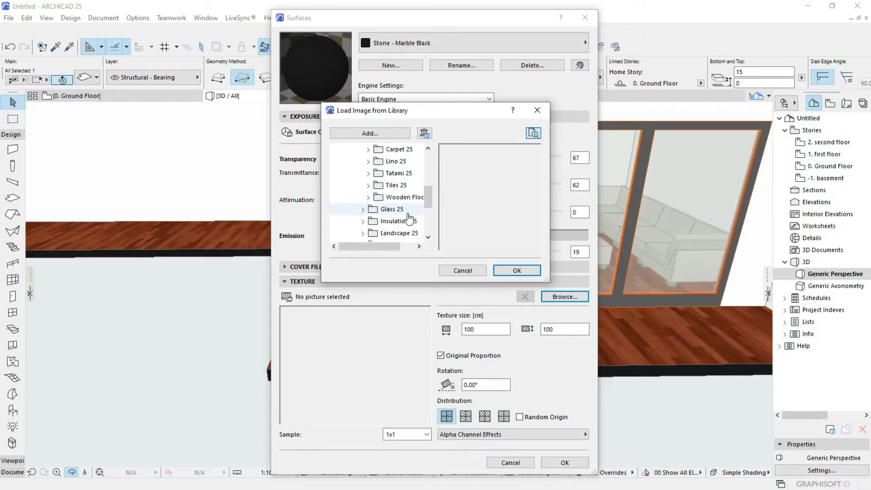
click(407, 186)
scroll(407, 187, up, 1)
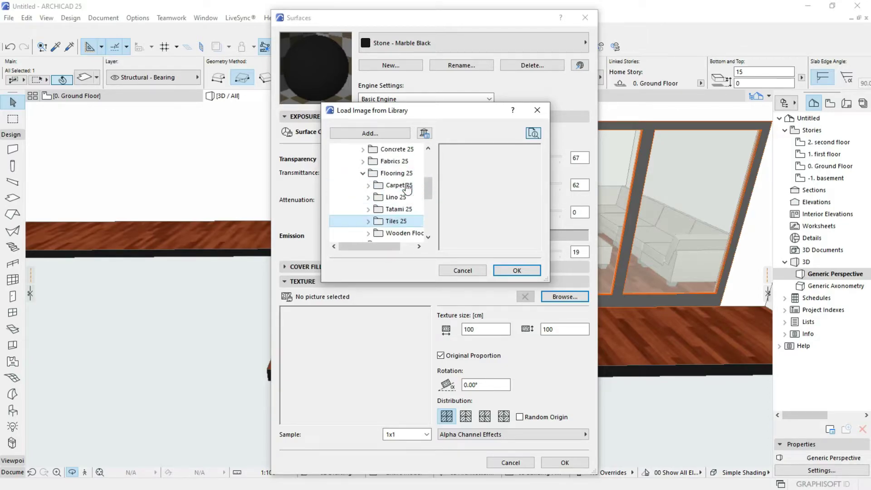
click(368, 221)
Step: Preview the tile images, assign Tiles - Anthracite 30x30 ro.jpg as the Stone - Marble Black texture and apply it
click(405, 162)
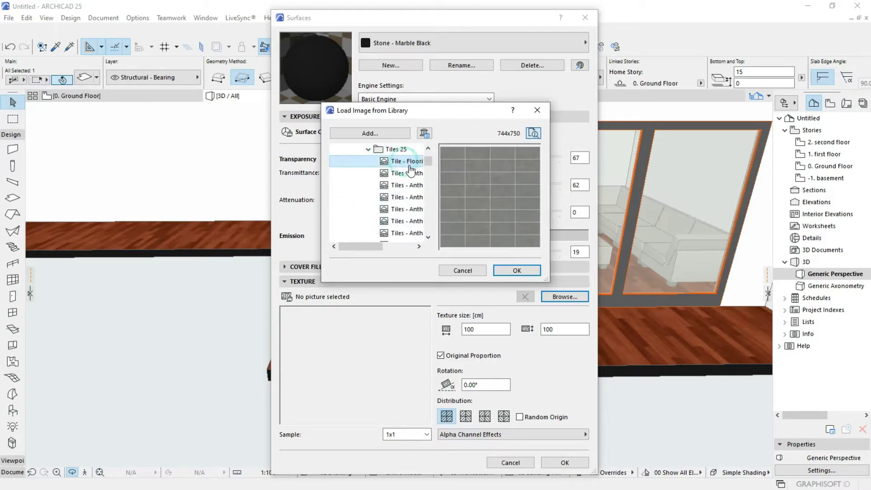
key(Down)
key(Down)
key(Down)
key(Down)
key(Down)
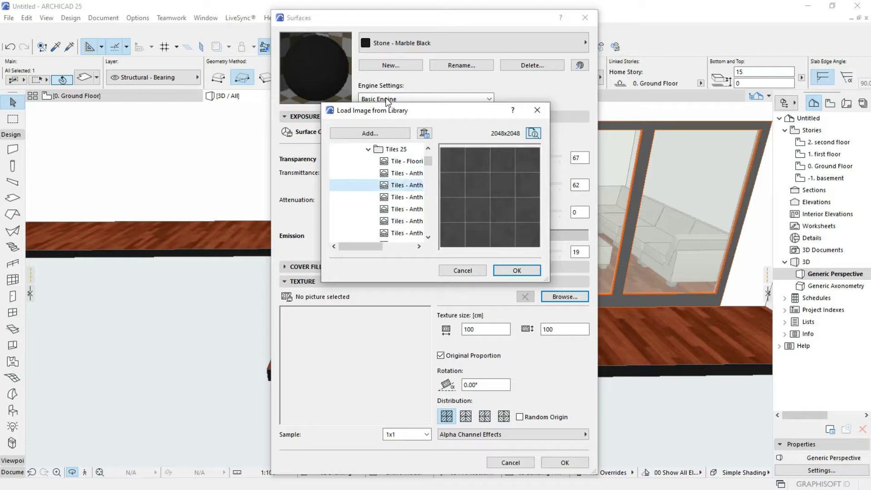
key(Down)
scroll(389, 177, up, 8)
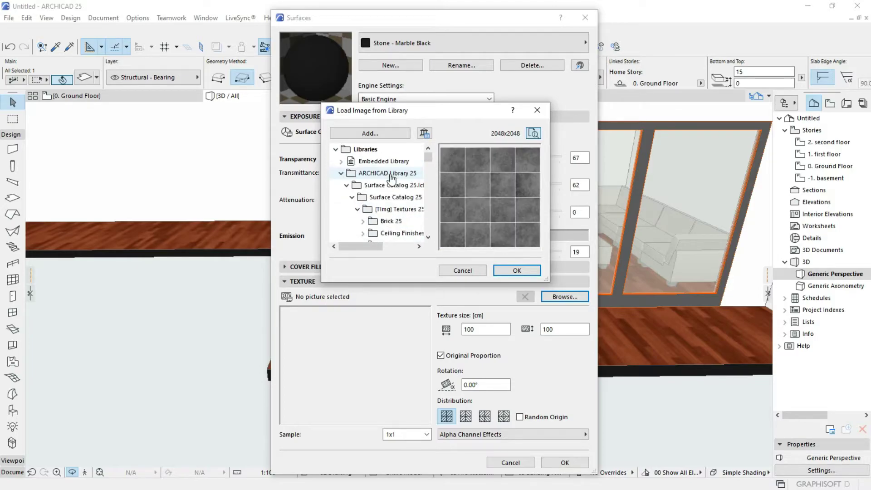
scroll(389, 177, down, 10)
scroll(390, 179, down, 4)
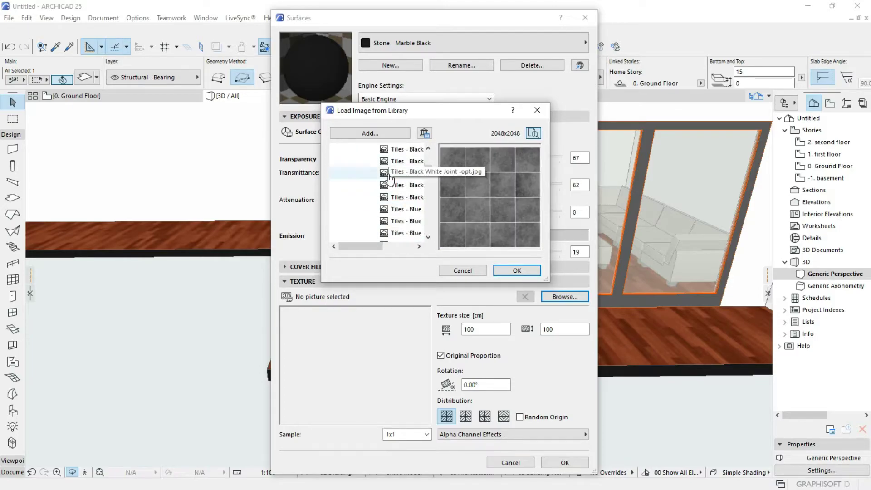
scroll(391, 180, up, 4)
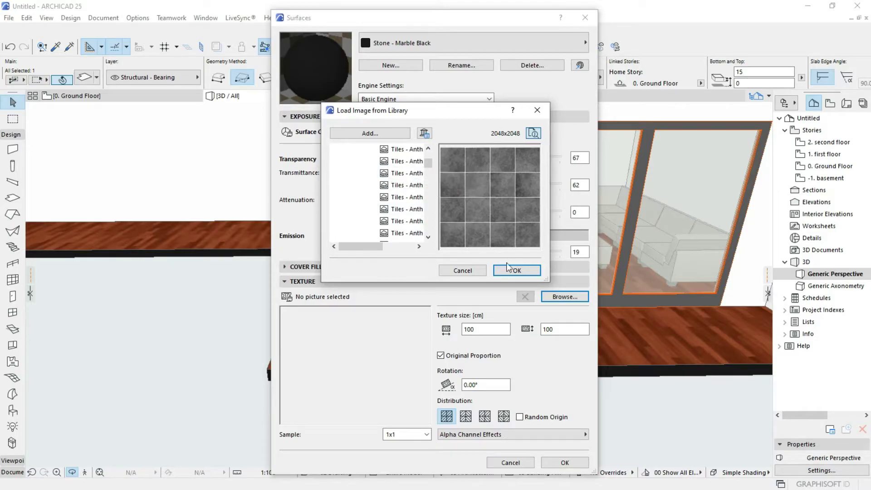
click(515, 270)
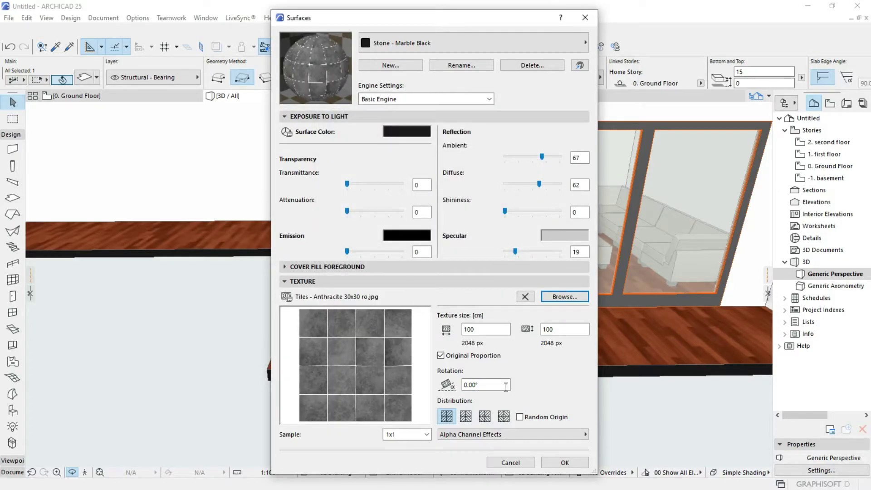
click(565, 463)
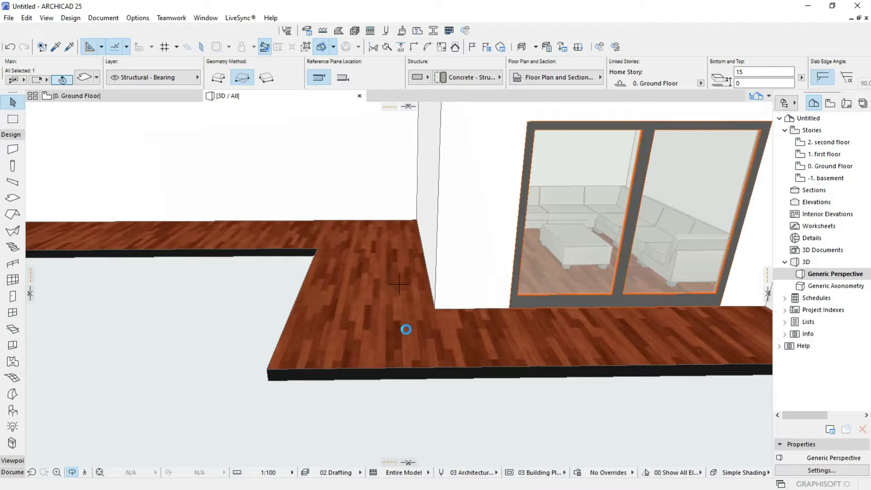
Step: Inspect the slab's retextured edge in 3D, then return to the Ground Floor plan with the slab deselected
mouse_move(384, 360)
mouse_down()
mouse_move(329, 306)
mouse_move(369, 352)
mouse_up()
scroll(336, 311, down, 4)
shift+middle_drag(330, 308, 480, 398)
scroll(395, 337, up, 3)
click(97, 97)
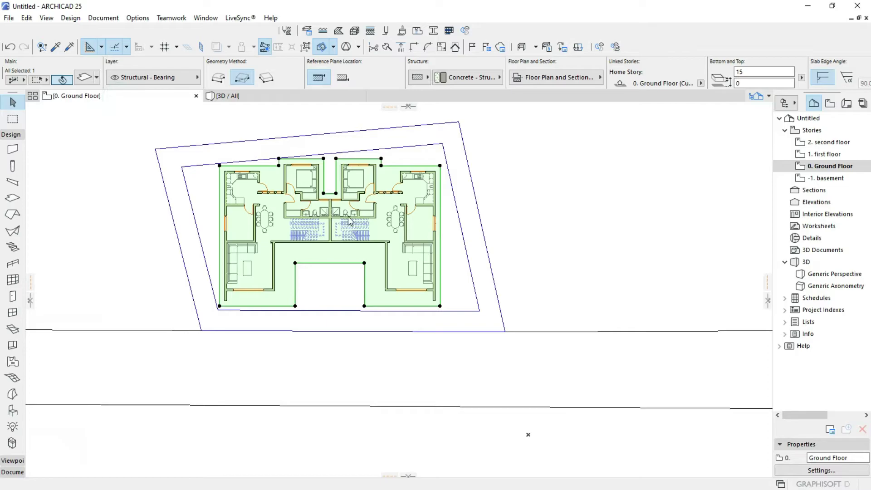
click(513, 196)
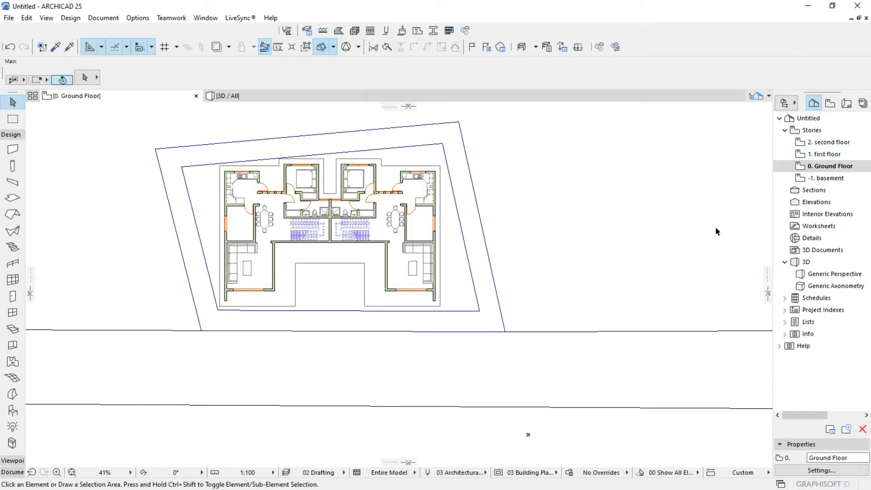
Step: Open the first floor plan and turn on the trace reference to show the ground floor layout beneath the stairs
double_click(838, 155)
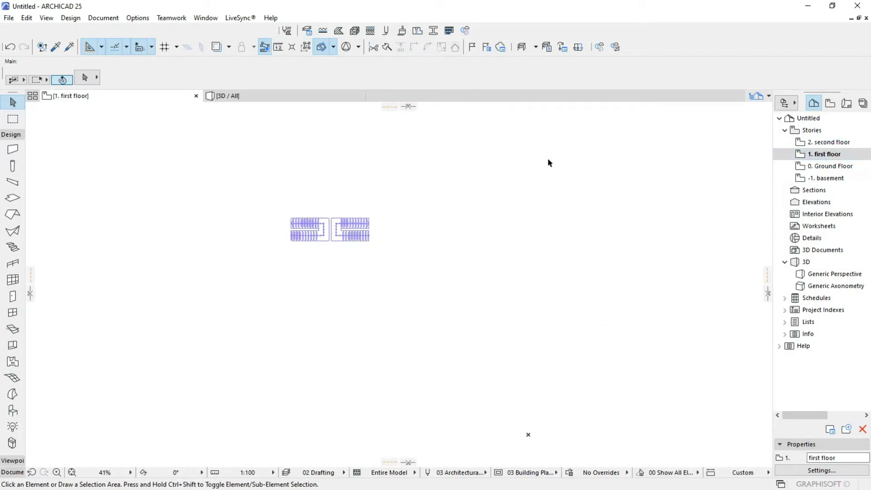
scroll(323, 211, up, 6)
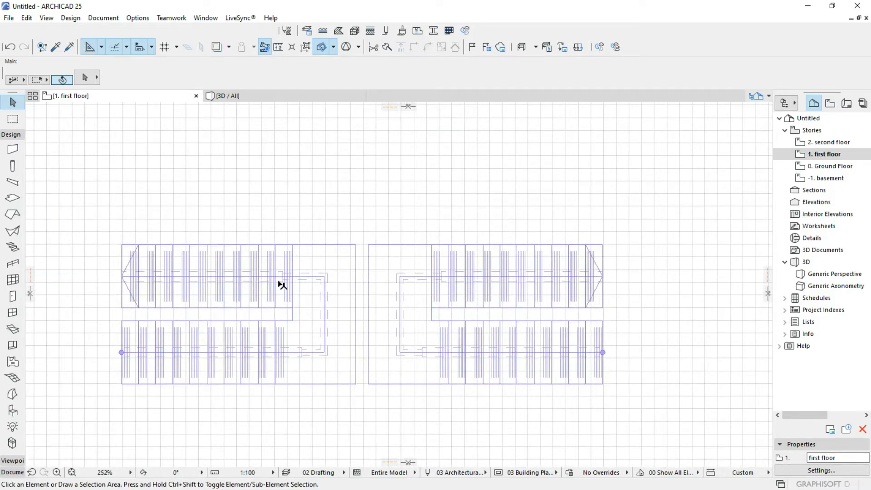
scroll(271, 279, down, 8)
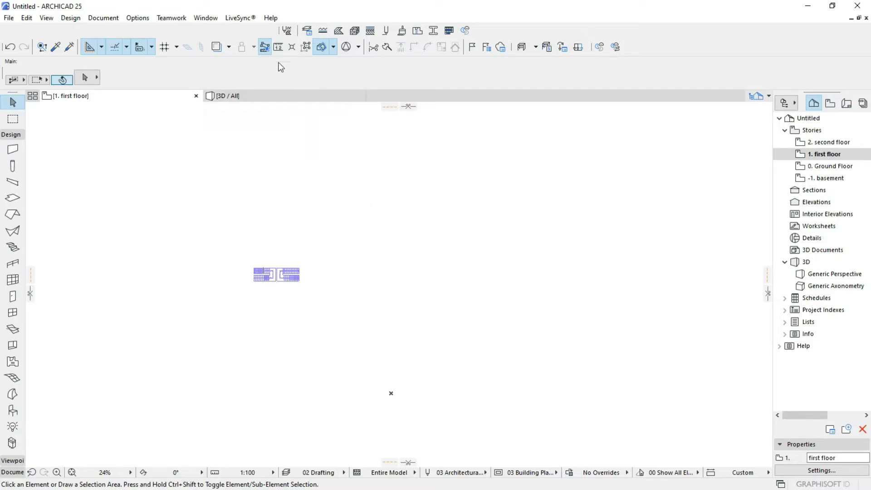
middle_drag(295, 218, 306, 246)
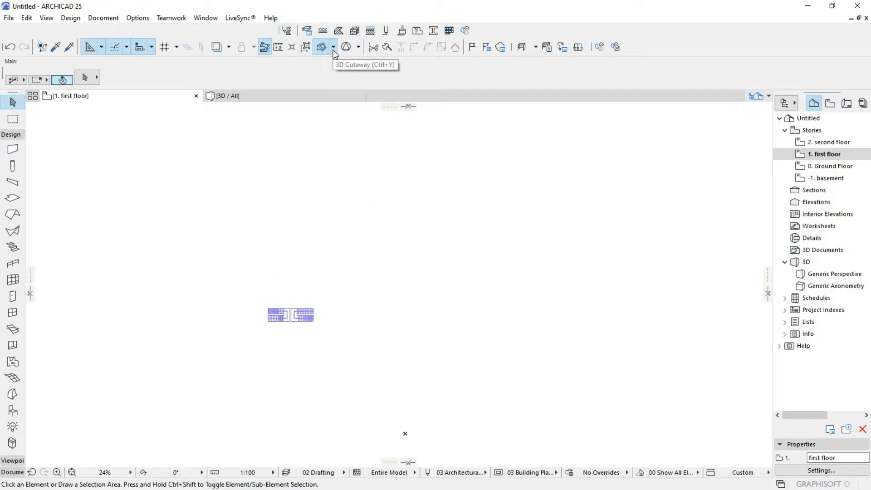
click(213, 47)
scroll(254, 296, up, 4)
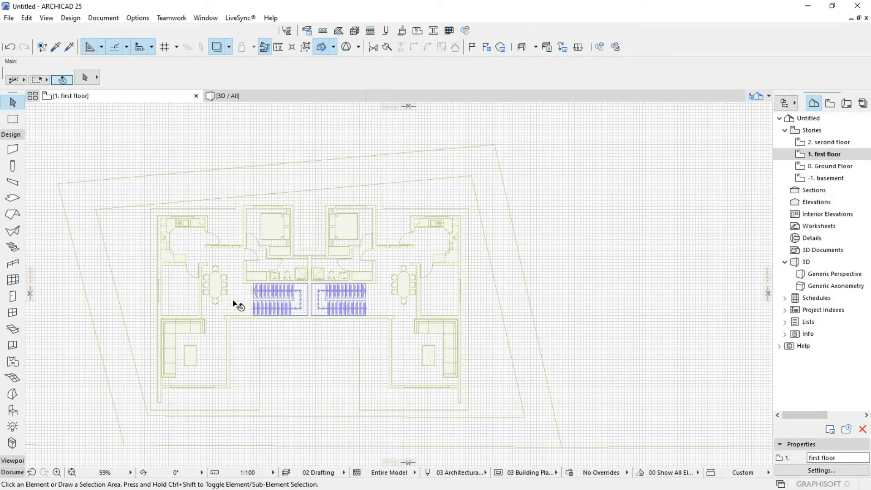
Step: Open the default settings of the Slab tool for a new slab on the first floor
mouse_move(236, 305)
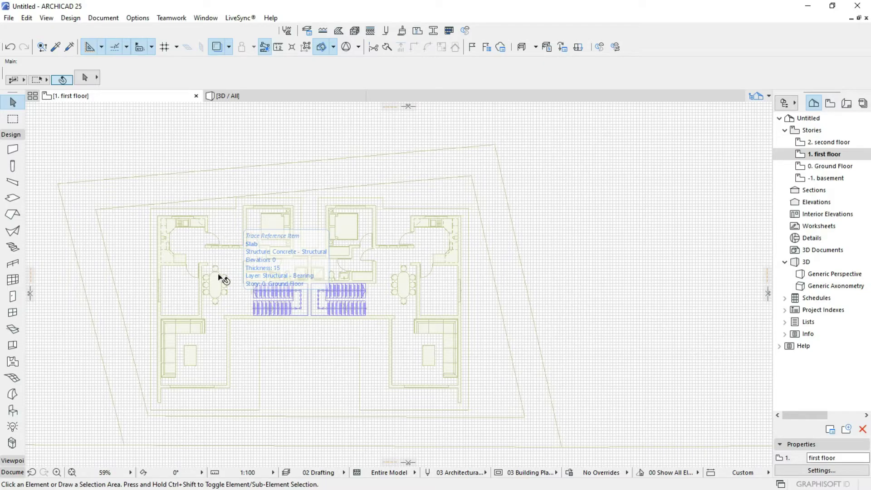
scroll(187, 362, up, 3)
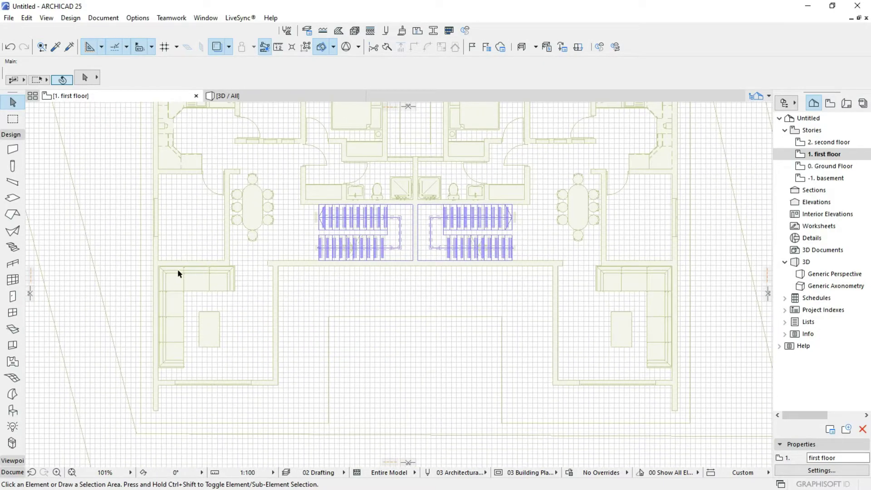
scroll(178, 270, down, 3)
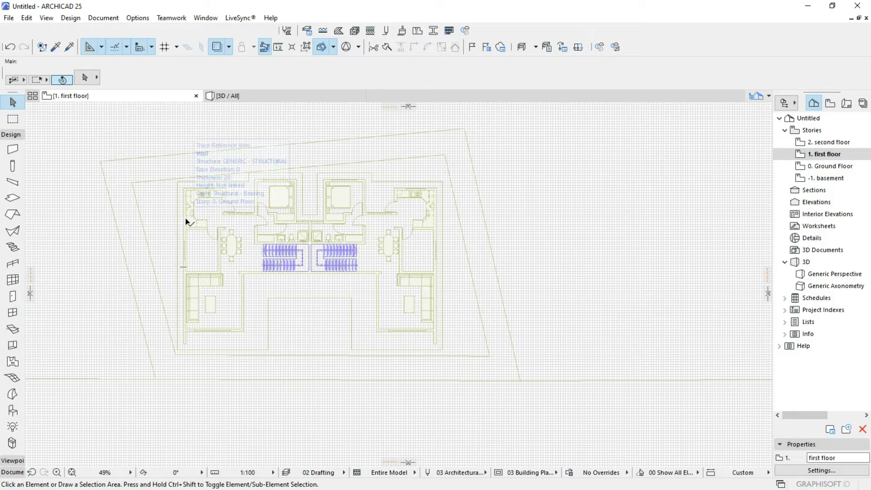
double_click(17, 200)
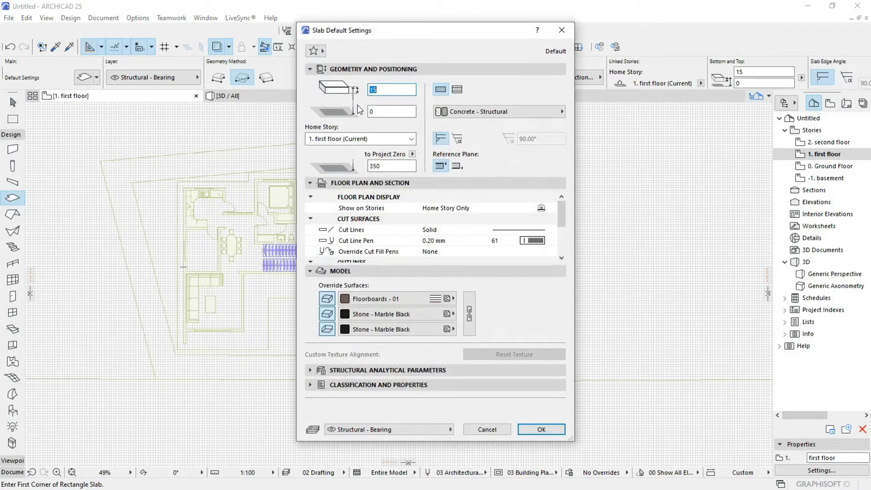
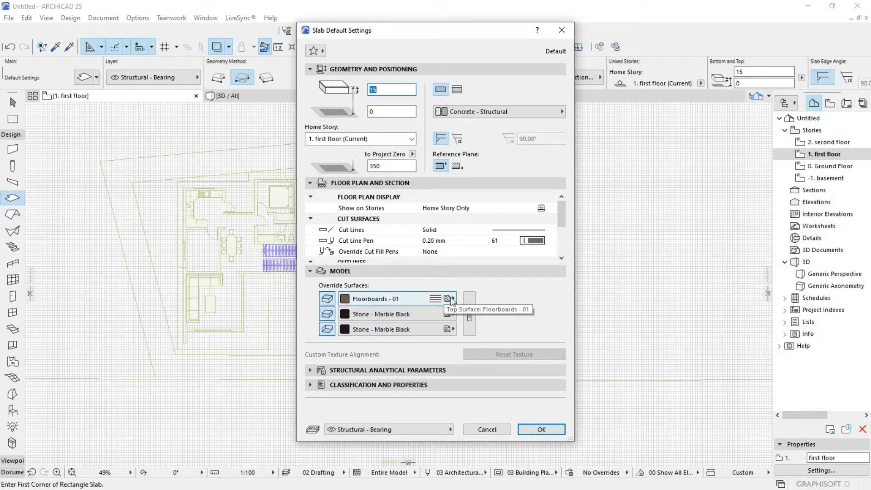
Step: Set the first-floor slab's edge and bottom surfaces to Paint - Titanium White and accept the default settings
click(430, 317)
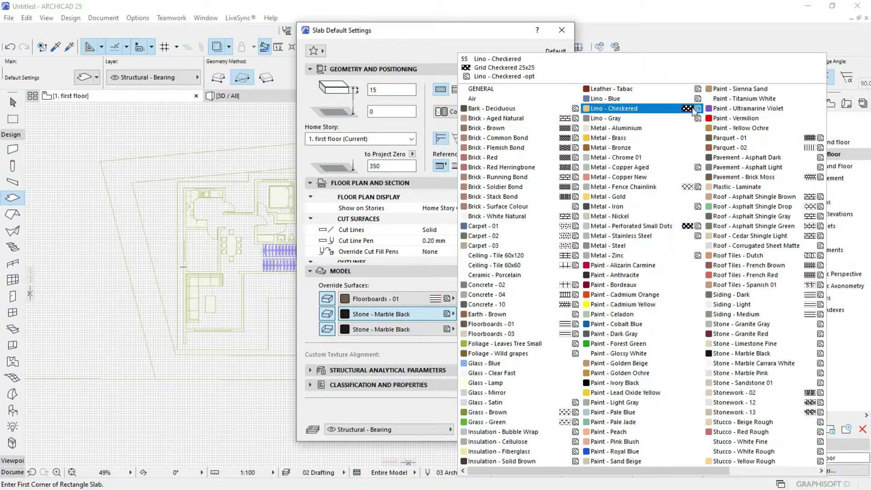
click(734, 98)
click(424, 331)
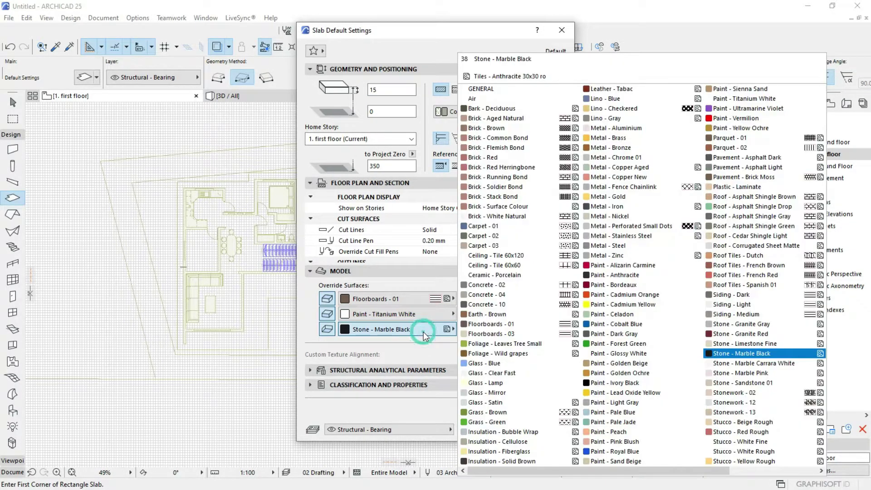
click(735, 98)
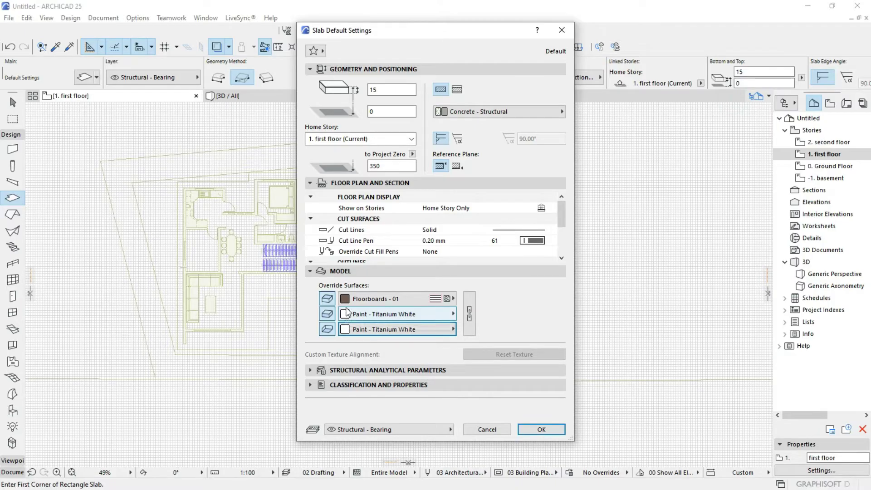
click(541, 430)
scroll(193, 339, up, 5)
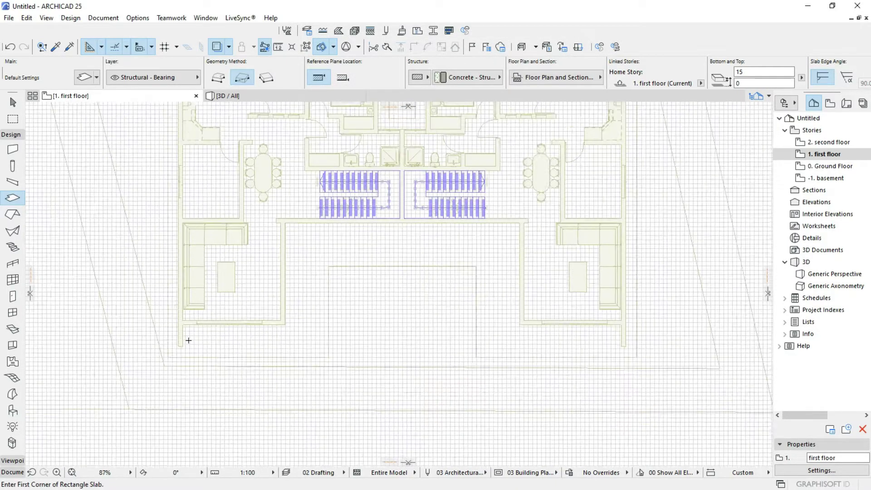
scroll(164, 366, up, 5)
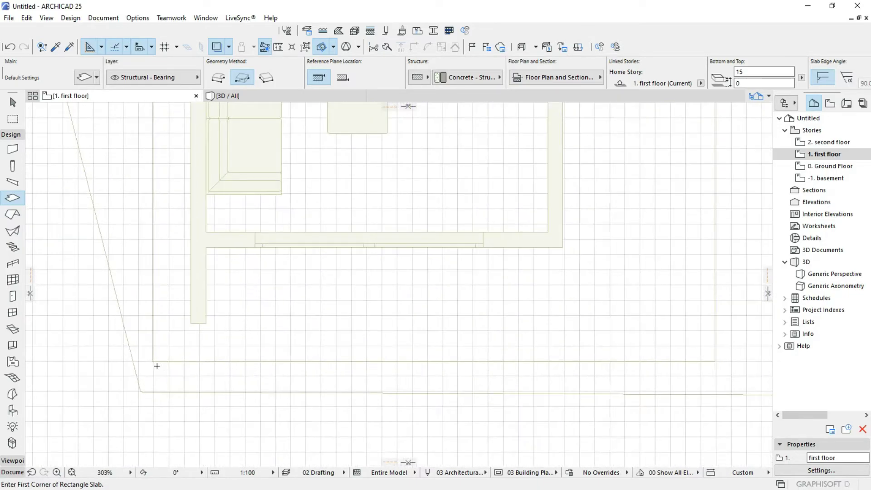
click(153, 361)
scroll(214, 245, down, 5)
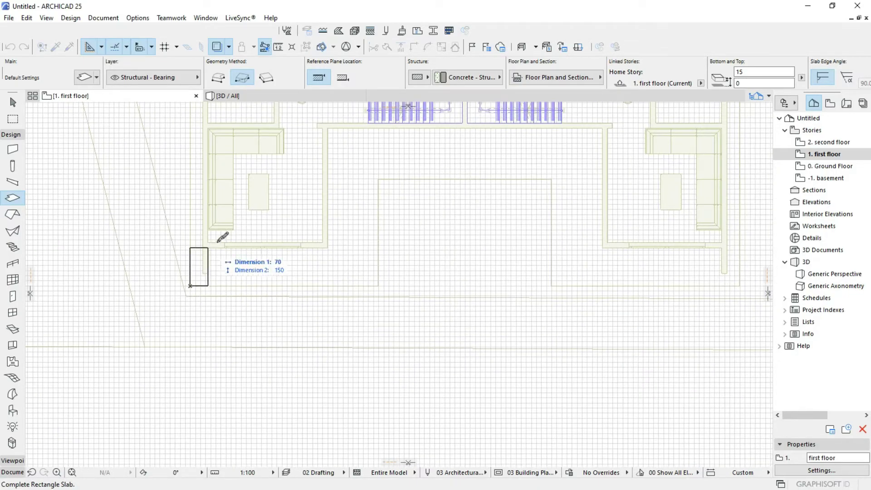
click(188, 287)
Step: Draw a rectangular slab over the left unit's living room, from the projecting side wall's front end to the room's inner rear corner
scroll(206, 250, up, 3)
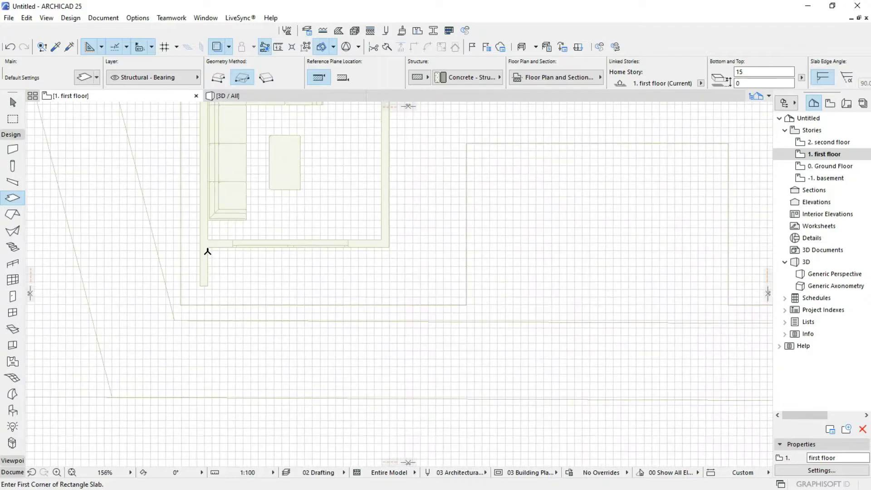
middle_drag(206, 271, 186, 319)
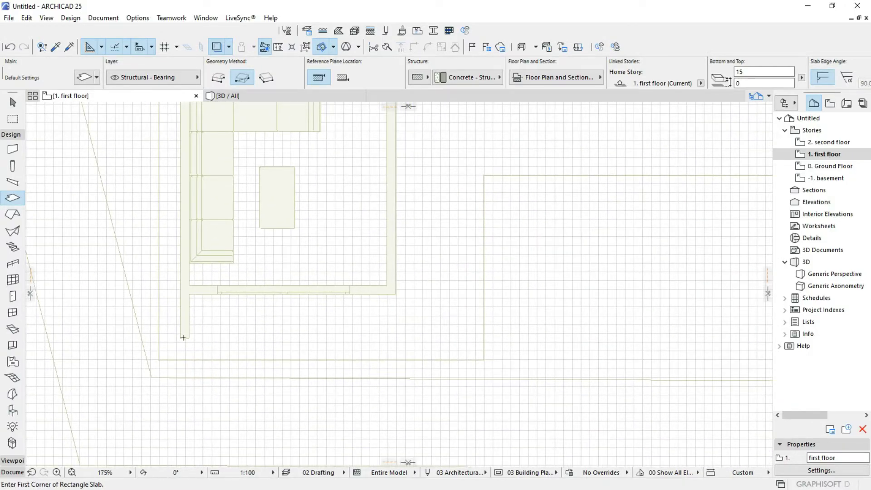
click(182, 337)
middle_drag(288, 182, 278, 315)
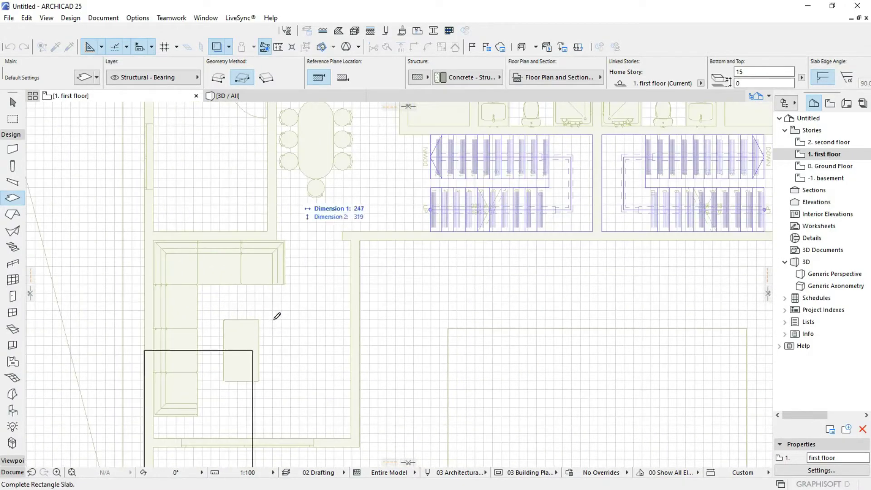
click(361, 241)
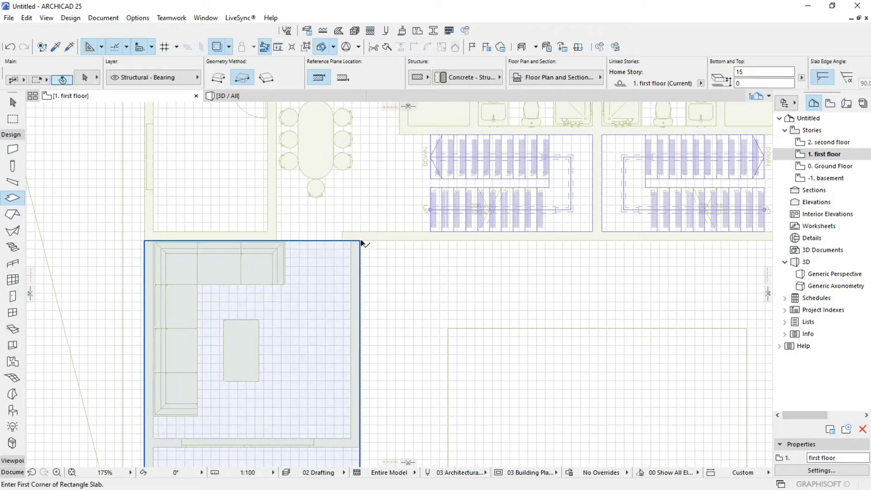
scroll(360, 247, down, 6)
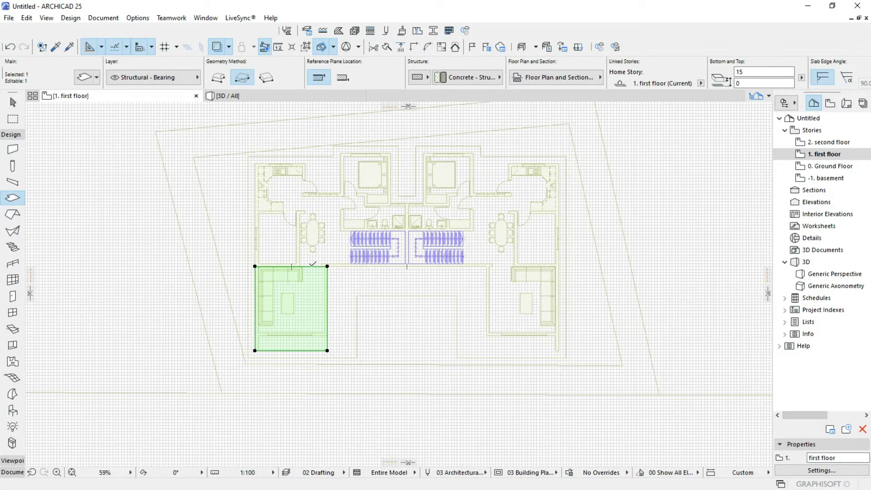
key(Escape)
Step: Offset the slab's rear edge outward by 500 so it covers the dining area up to the upper wall line
scroll(327, 165, up, 4)
shift+click(277, 381)
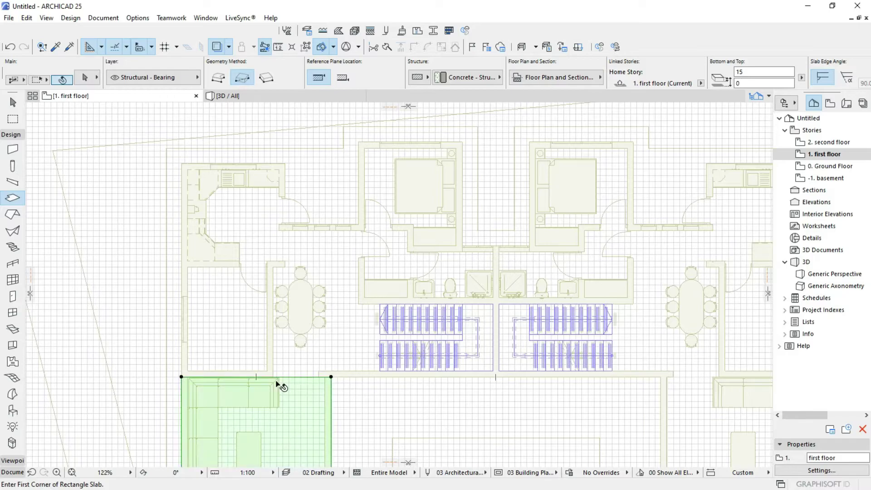
shift+click(279, 377)
click(281, 377)
click(381, 333)
scroll(300, 377, up, 4)
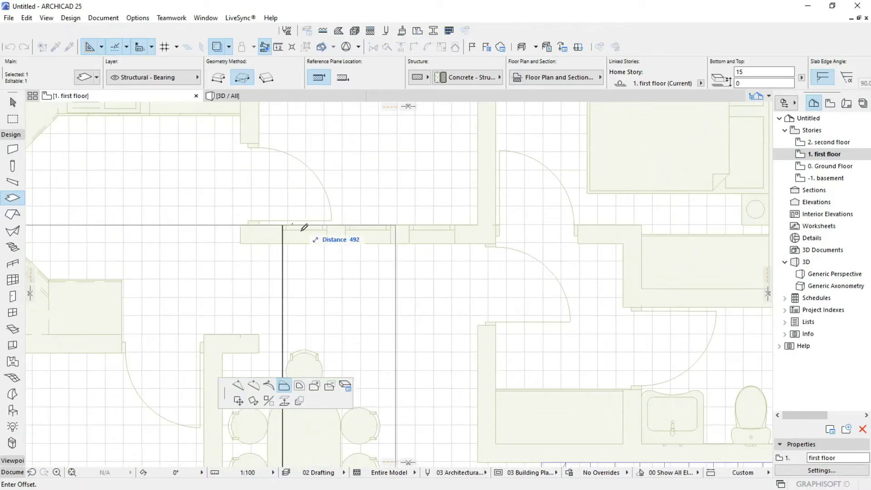
scroll(304, 227, up, 2)
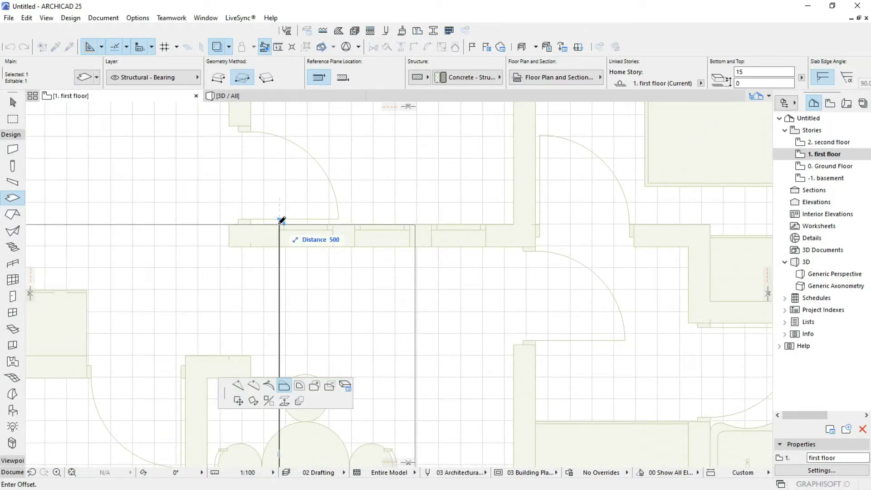
click(281, 220)
scroll(278, 223, down, 4)
Step: Add a 340 by 200 rectangle to the slab over the rear part of the left unit's kitchen
scroll(206, 239, up, 4)
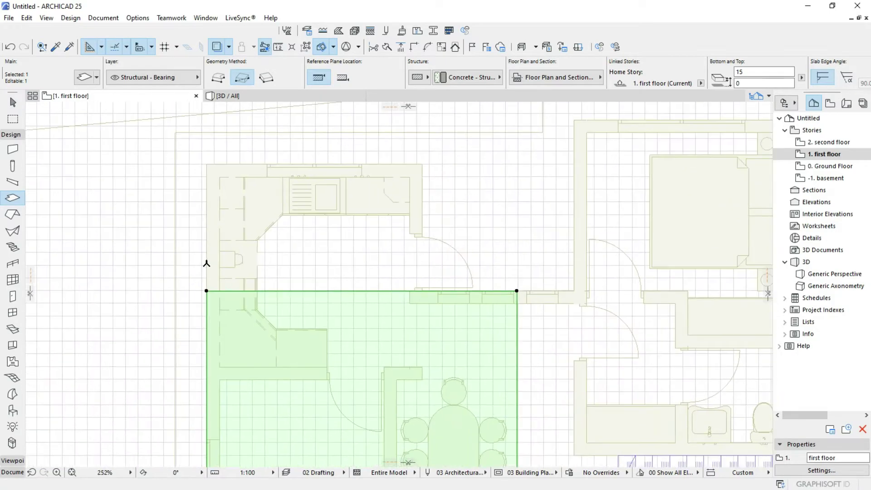
click(207, 289)
click(268, 386)
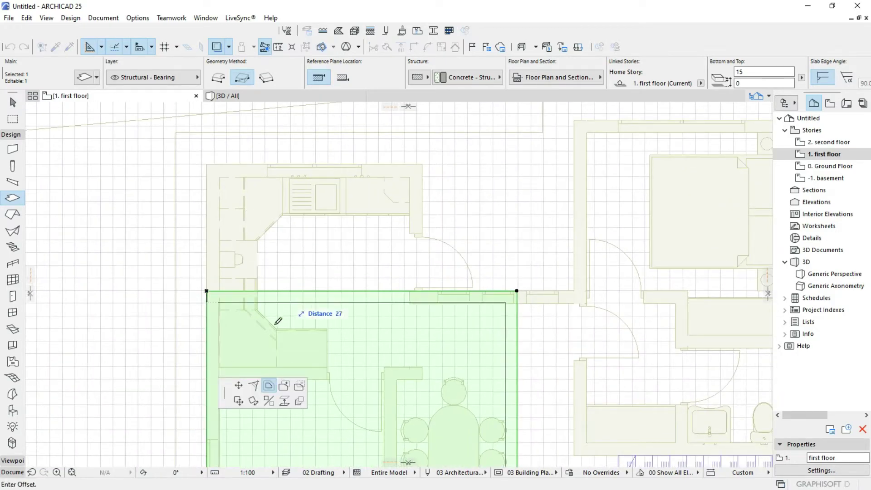
click(284, 387)
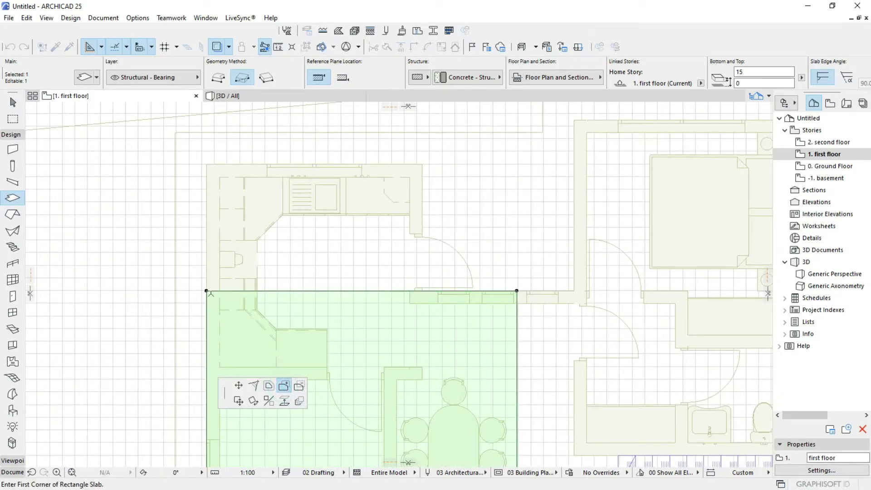
click(207, 290)
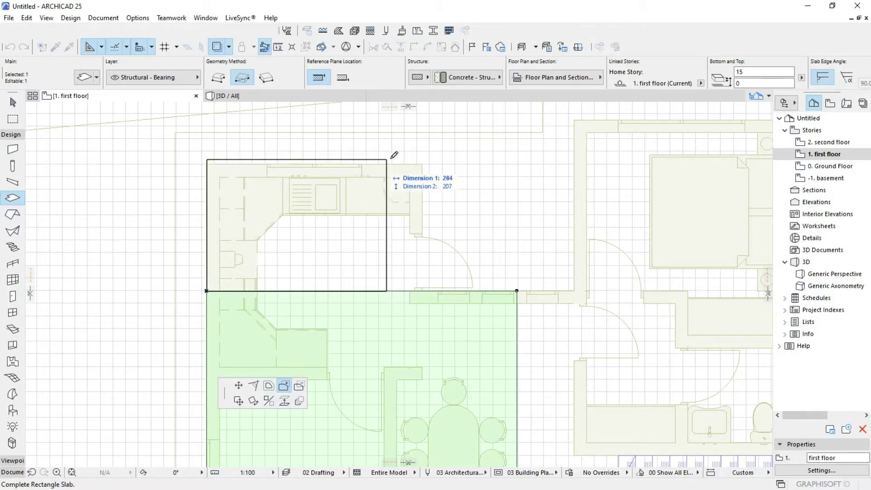
click(422, 164)
scroll(344, 171, down, 5)
Step: Add a rectangle to the slab across the stairs and bathrooms to the right unit's outer side wall
scroll(326, 193, up, 5)
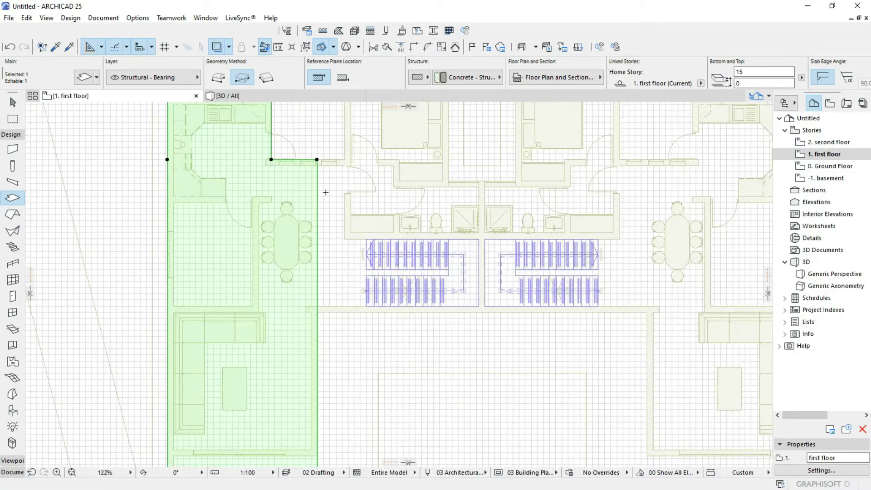
click(317, 159)
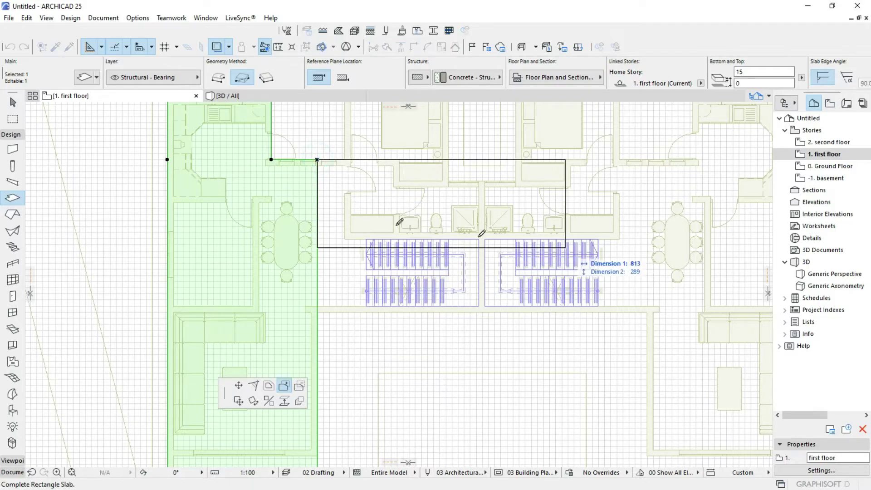
middle_drag(382, 219, 44, 180)
scroll(457, 268, up, 3)
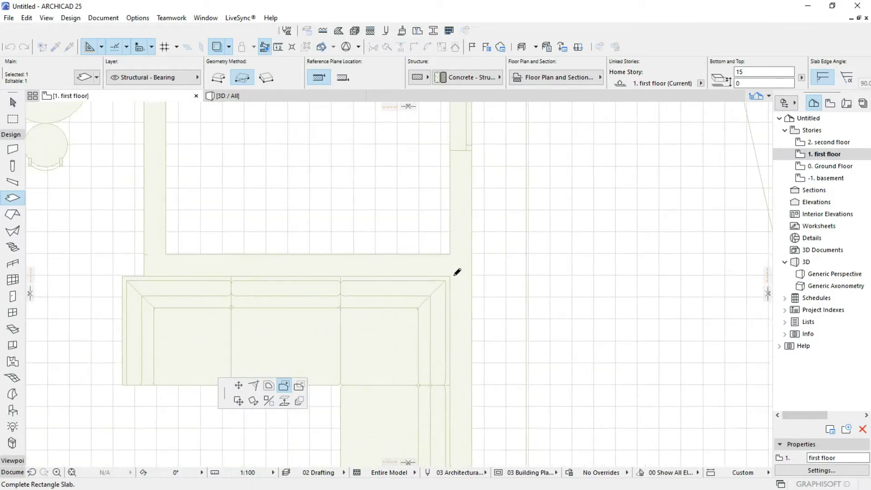
click(454, 245)
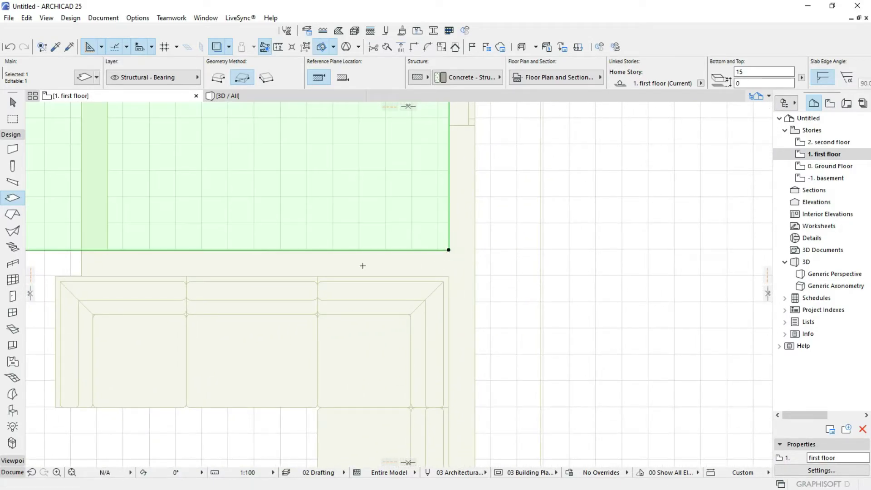
scroll(362, 265, down, 3)
Step: Offset the slab's long edge below the stairs out to the outer face of the wall
middle_drag(297, 272, 508, 196)
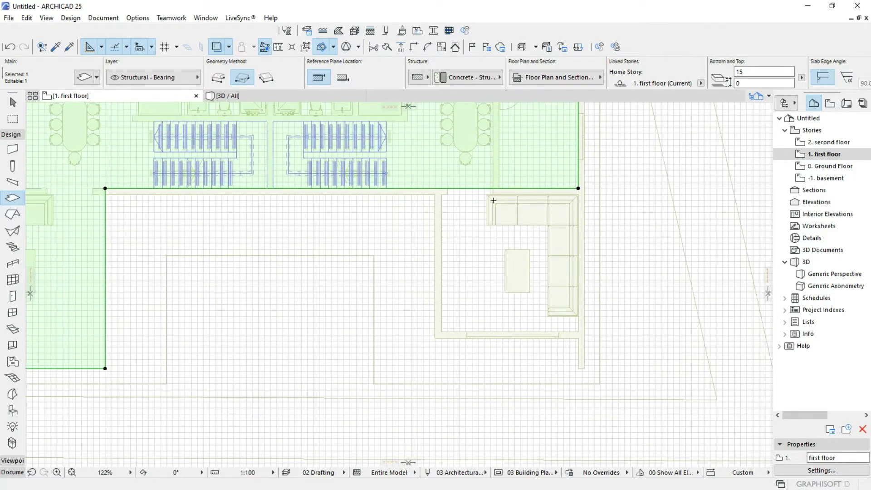
click(308, 193)
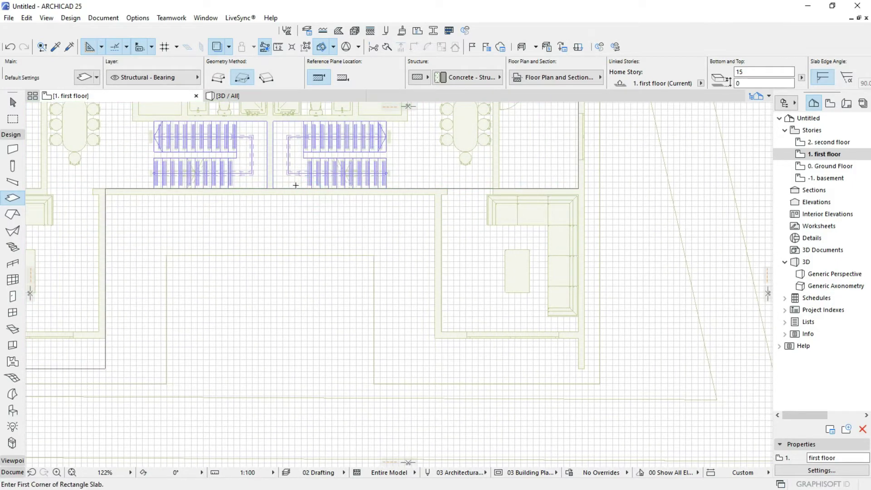
shift+click(295, 185)
scroll(298, 190, up, 5)
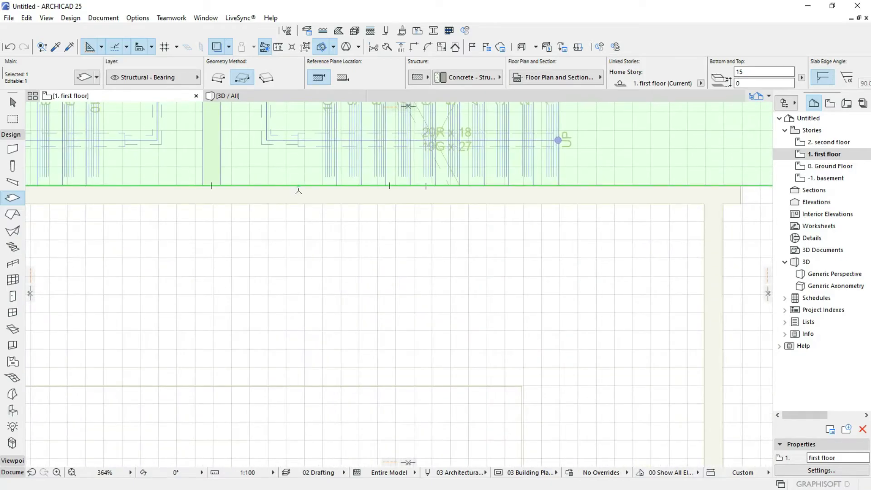
click(299, 187)
click(299, 203)
scroll(299, 203, down, 10)
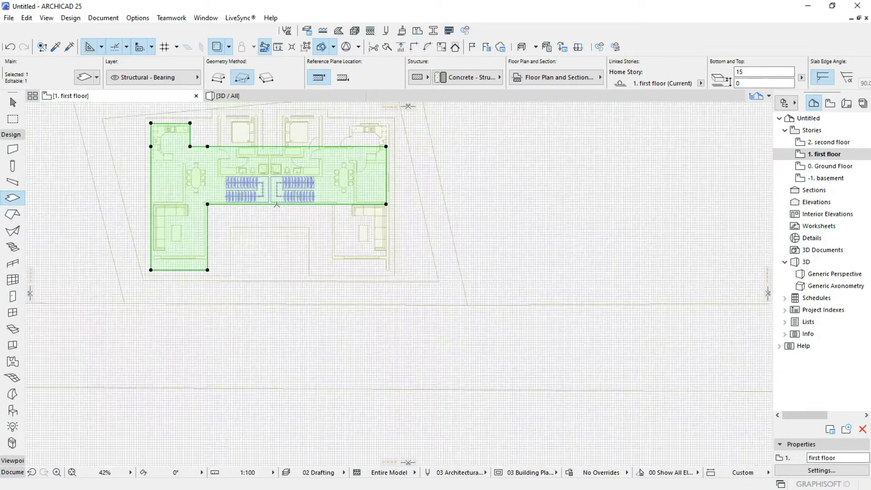
Step: Offset the slab's side edge at the right unit out to the outer face of the exterior wall
scroll(336, 229, up, 5)
scroll(360, 302, up, 3)
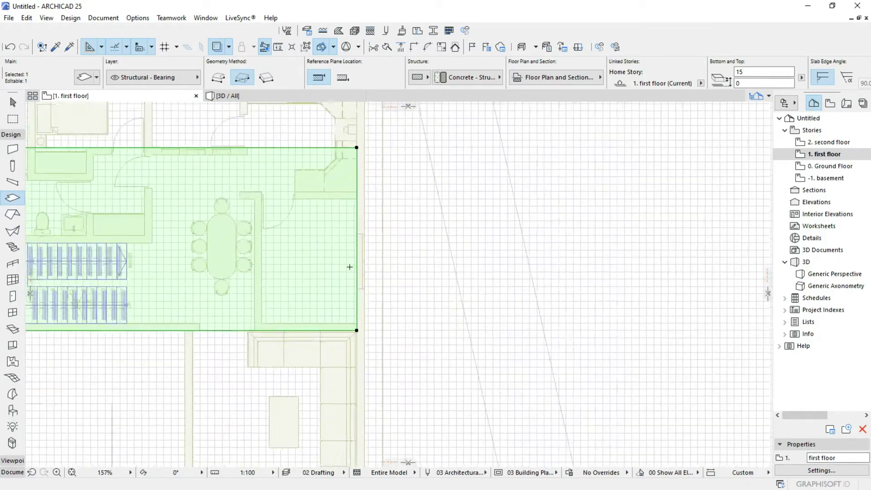
click(359, 239)
click(368, 237)
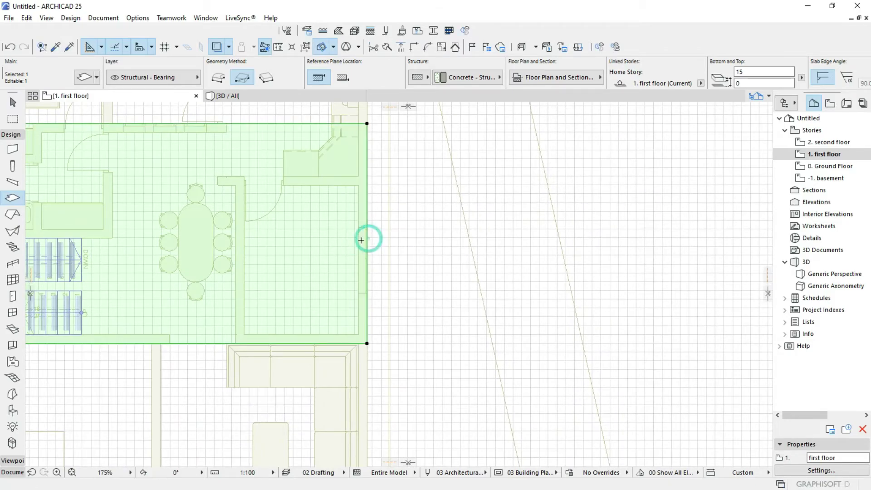
scroll(368, 237, down, 4)
Step: Add a rectangle to the slab over the right unit's living room, up to the outer corner of its front wall
scroll(347, 285, up, 3)
middle_drag(347, 285, 431, 189)
scroll(431, 188, up, 1)
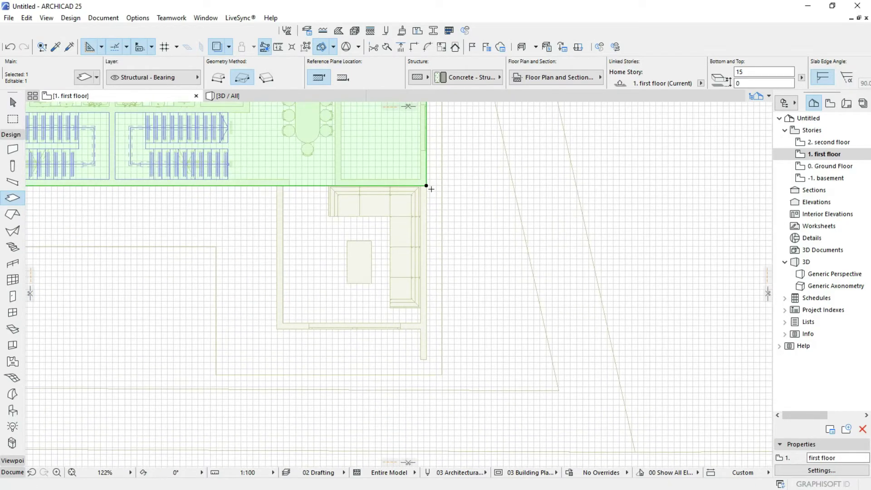
click(427, 186)
scroll(334, 334, up, 2)
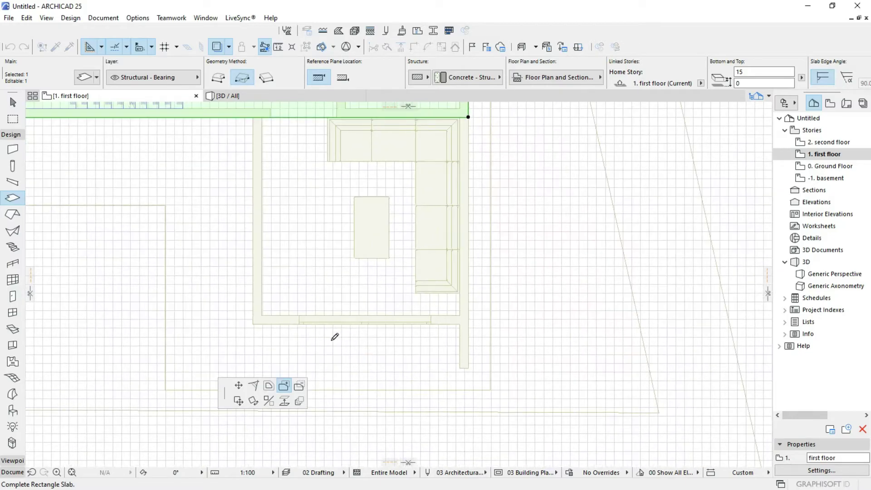
click(257, 321)
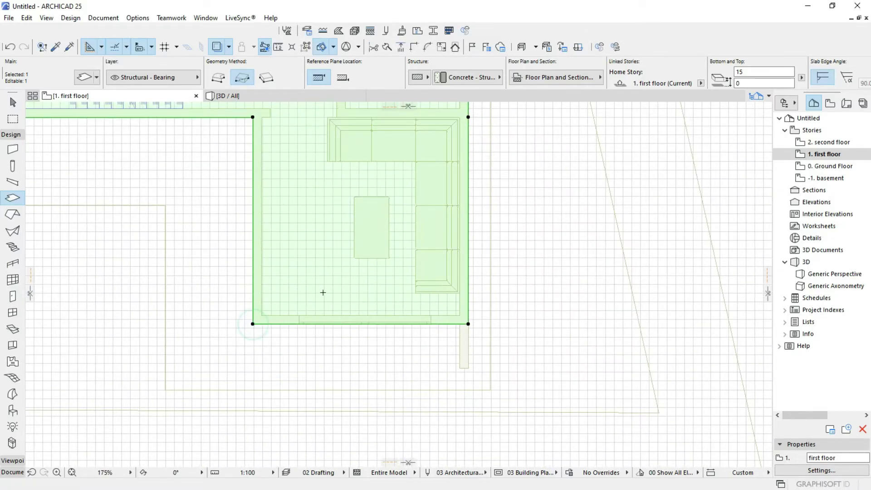
scroll(324, 296, down, 3)
Step: Offset the slab's front edge at the right living room outward by 100 to the end of the projecting side wall
scroll(371, 279, up, 1)
scroll(371, 278, up, 2)
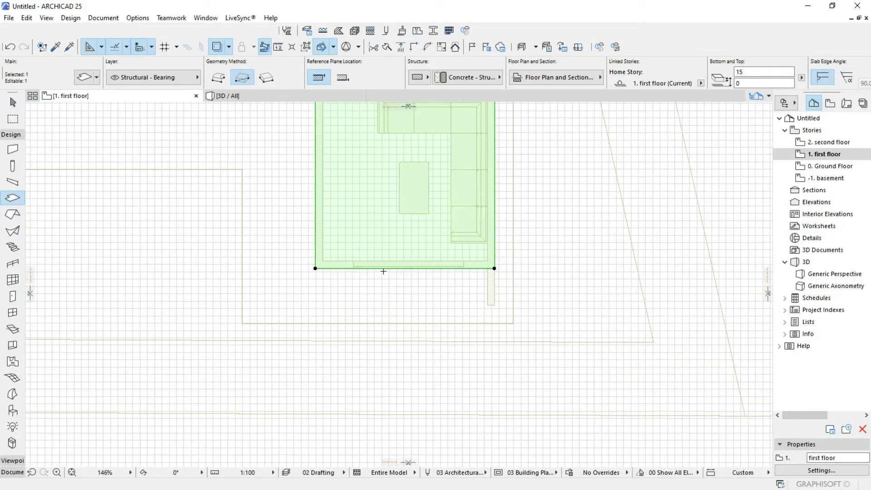
click(383, 268)
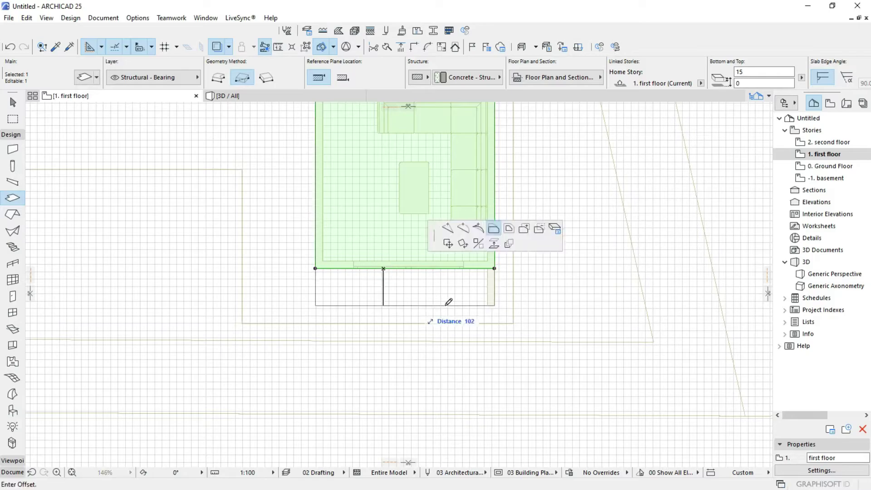
click(490, 302)
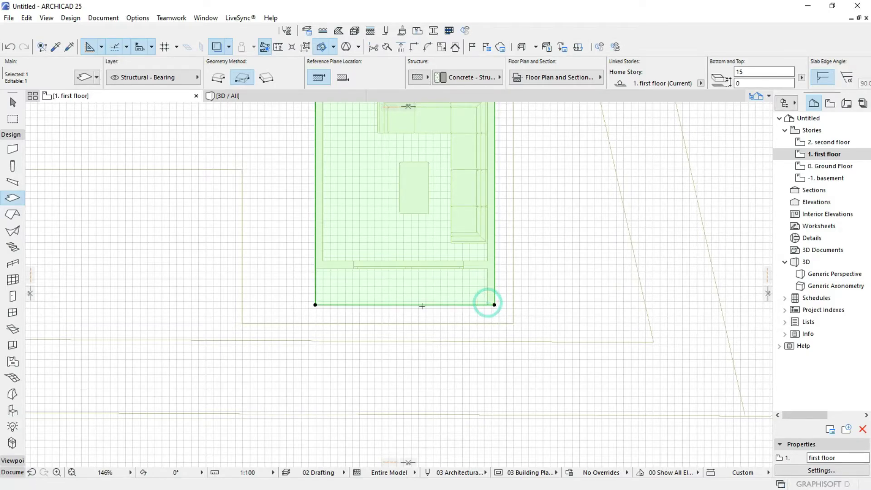
scroll(422, 300, down, 3)
scroll(529, 250, up, 1)
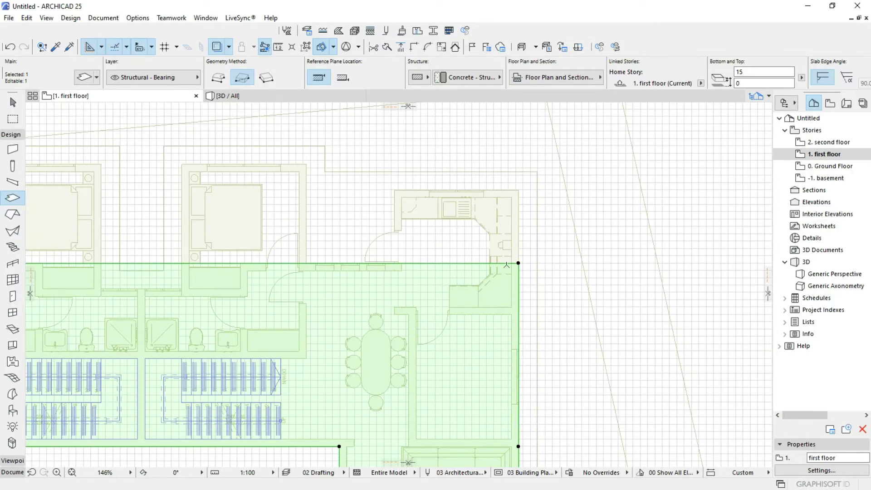
Step: Add rectangles to the slab over the right unit's kitchen, 340 by 200, and over its projecting bedroom, 340 by 270
click(519, 263)
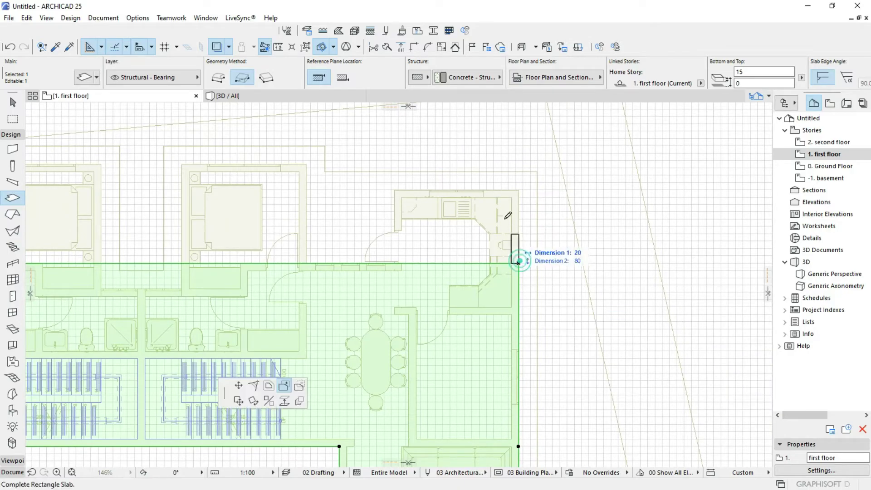
click(395, 191)
middle_drag(325, 264, 469, 294)
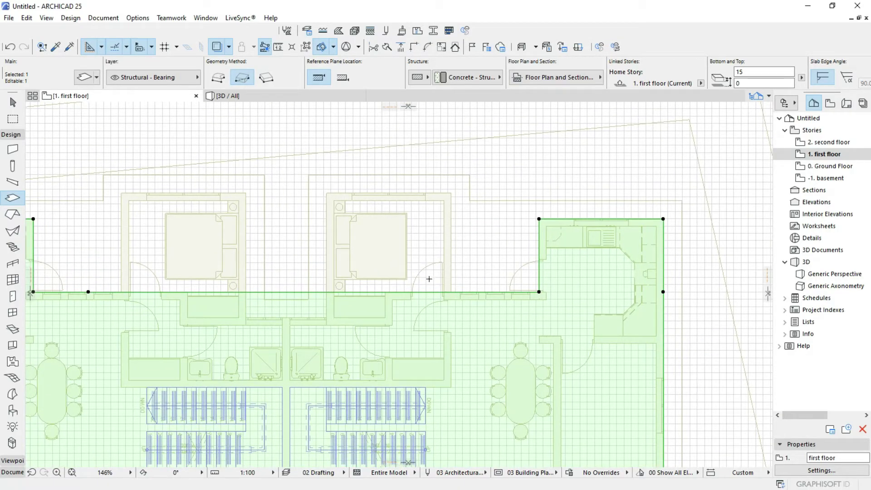
click(540, 291)
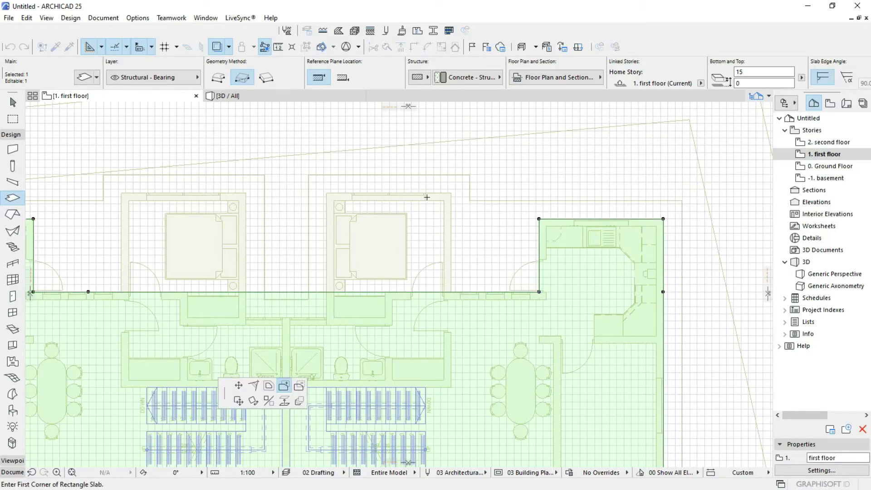
click(451, 193)
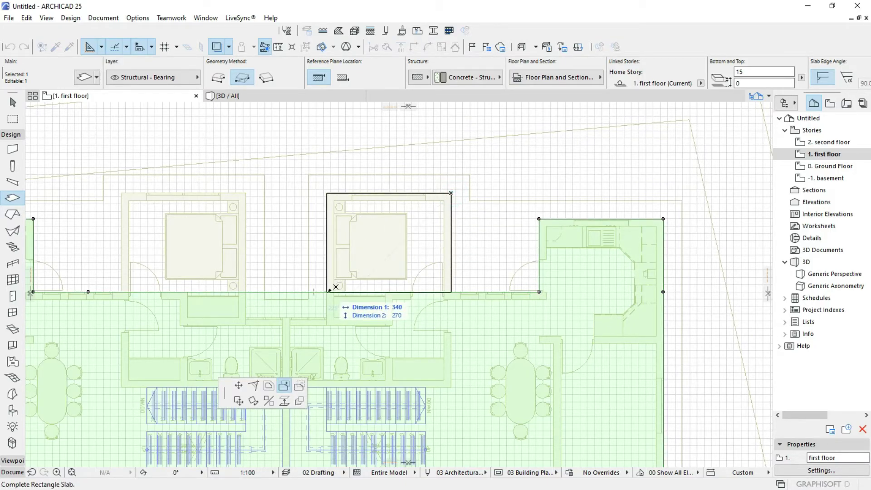
click(327, 292)
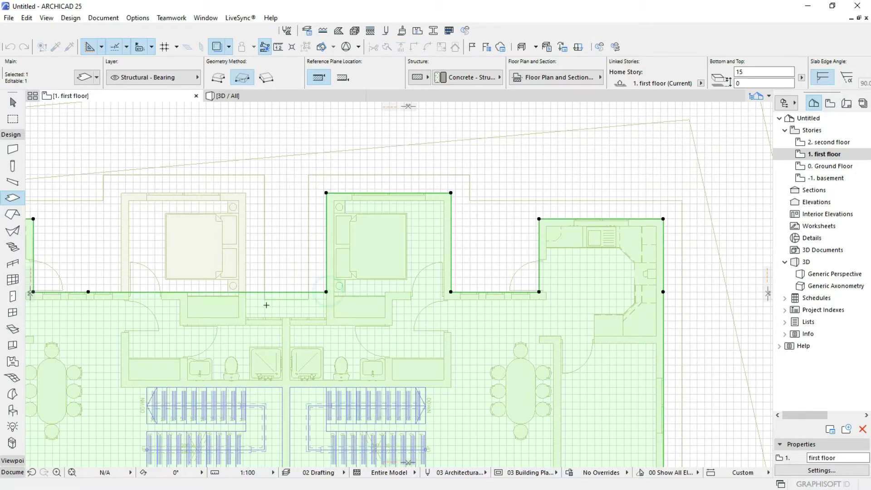
Step: Add a 340 by 270 rectangle to the slab over the left unit's projecting bedroom
middle_drag(267, 305, 408, 272)
click(230, 259)
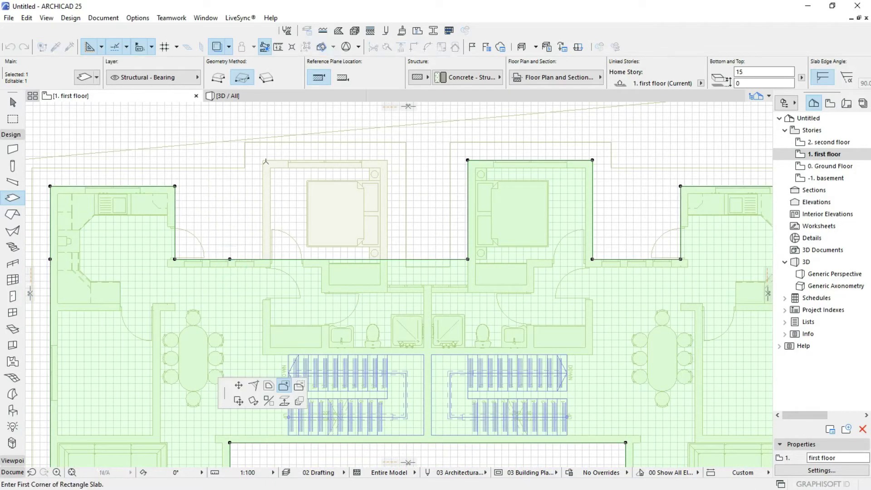
click(263, 160)
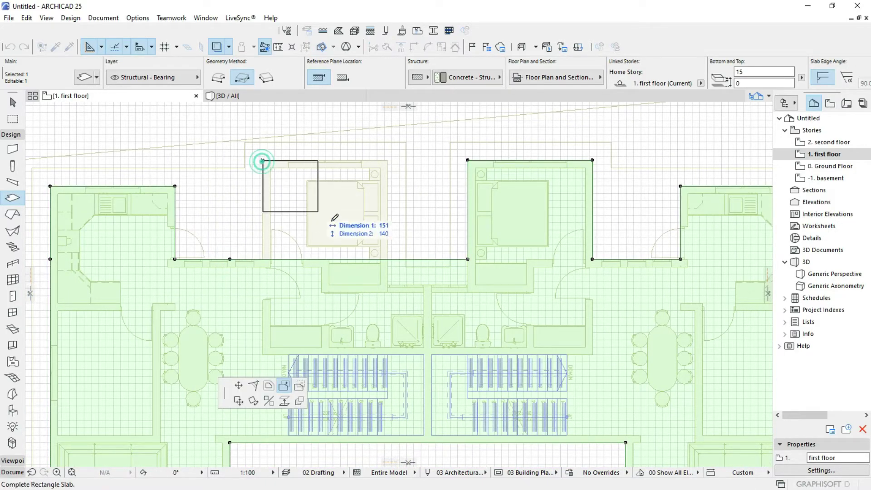
click(388, 259)
Step: Offset the slab edge between the two bedrooms inward to the outer face of the bathroom walls
click(406, 259)
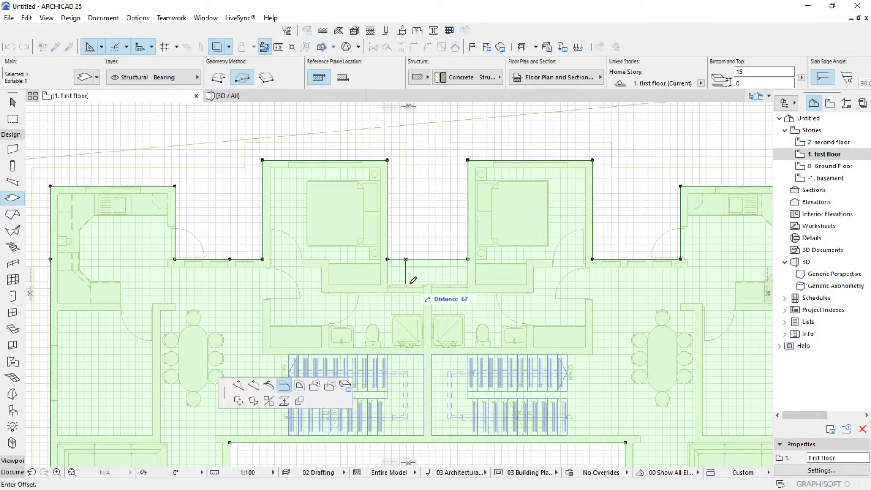
scroll(407, 284, up, 4)
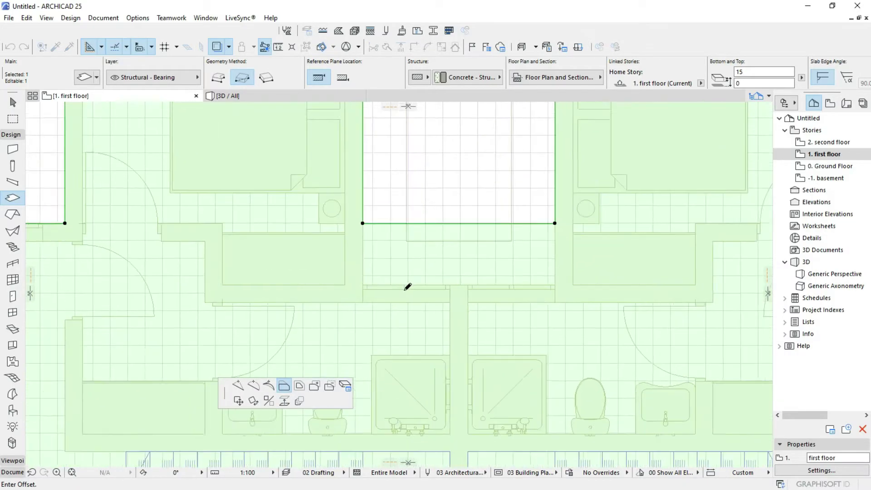
click(407, 283)
scroll(407, 283, down, 5)
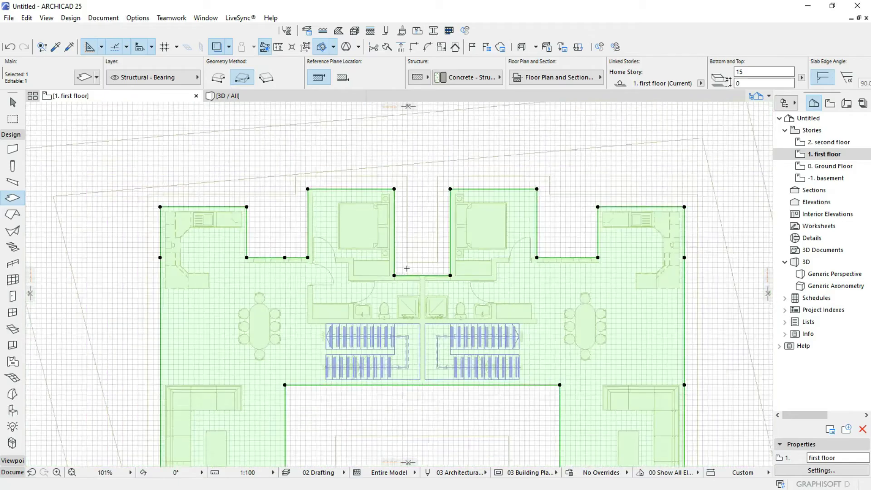
scroll(332, 276, up, 3)
scroll(392, 233, up, 3)
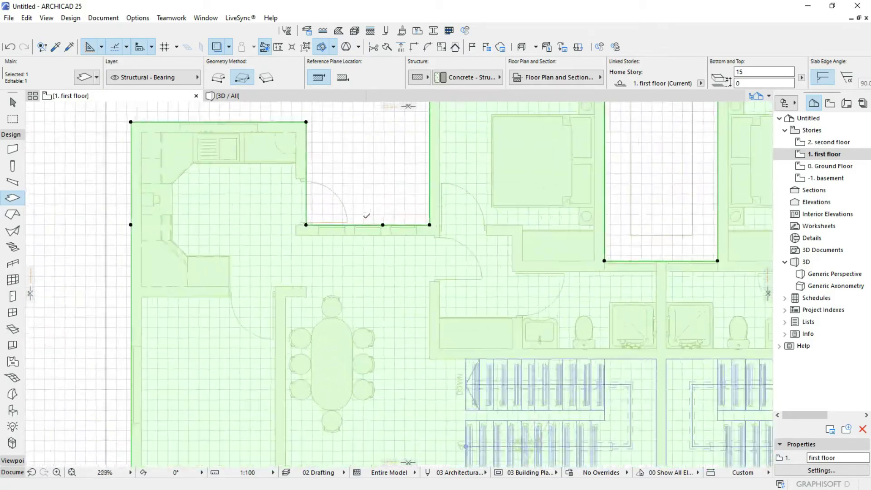
scroll(411, 241, down, 6)
scroll(540, 392, up, 1)
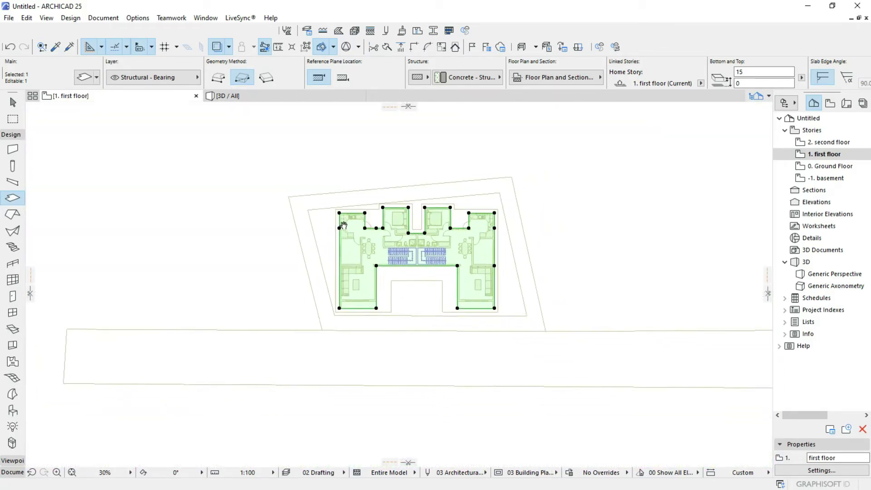
scroll(431, 292, up, 4)
middle_drag(454, 266, 453, 229)
click(569, 254)
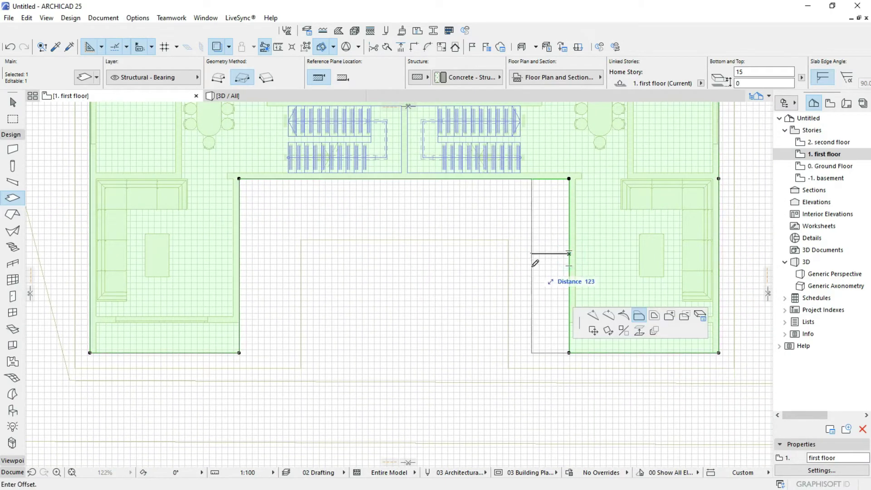
key(Escape)
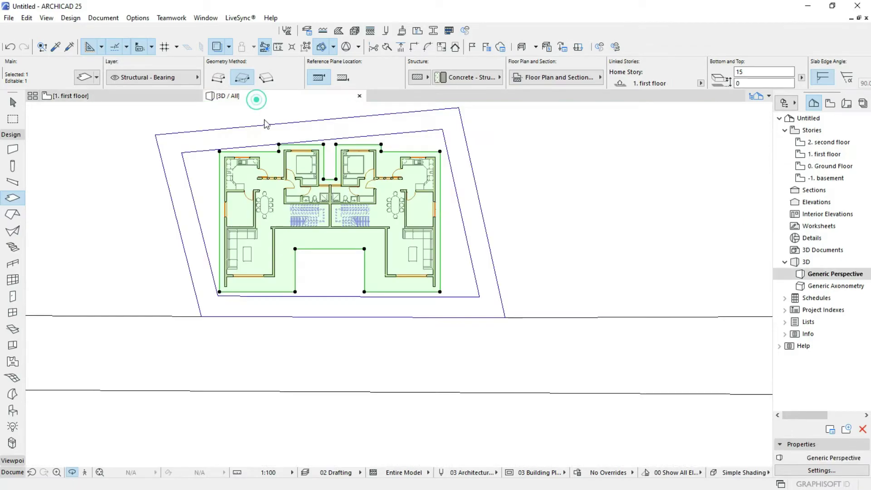
Step: Examine the first-floor slab over the house in the 3D view, from the living room front and from above
click(254, 96)
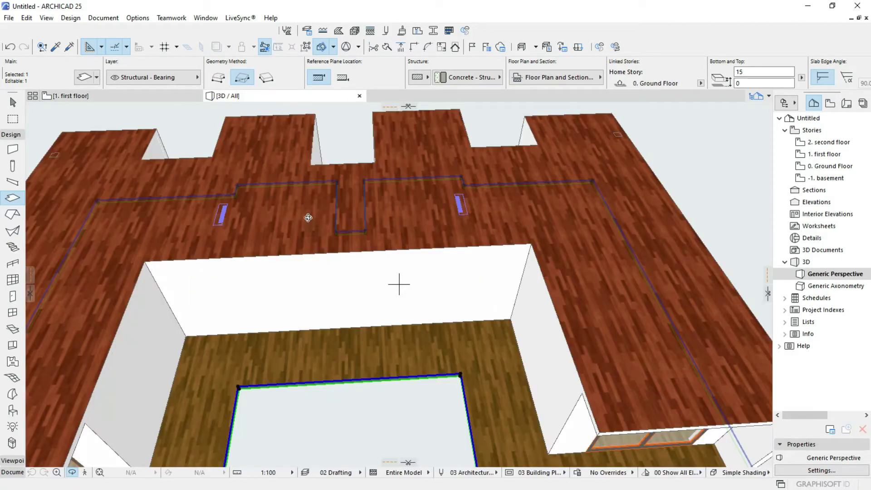
scroll(305, 216, down, 3)
shift+middle_drag(358, 275, 372, 193)
scroll(372, 193, up, 5)
scroll(438, 271, up, 5)
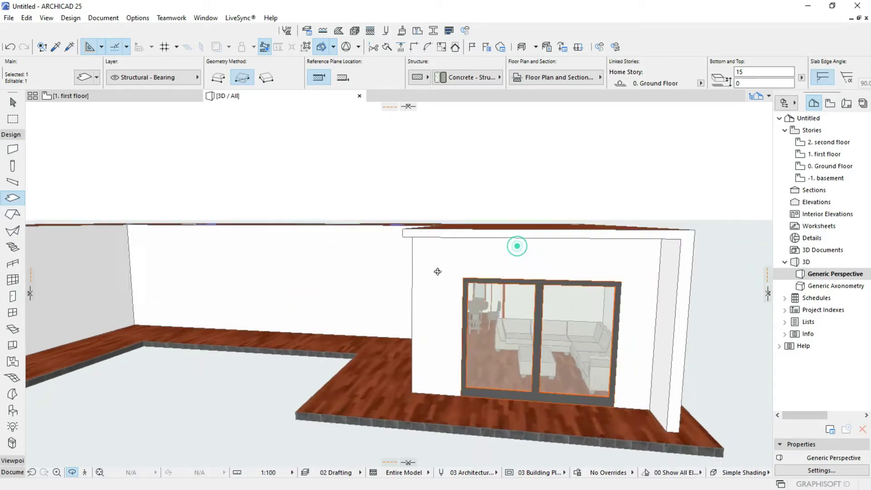
shift+middle_drag(438, 271, 427, 333)
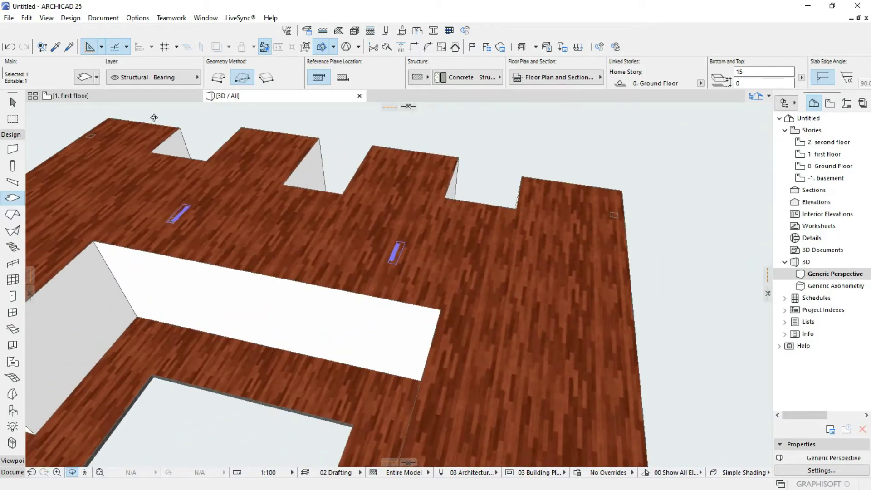
Step: On the first-floor plan, try to cut a 760 by 240 rectangle out of the slab over both staircases
click(136, 97)
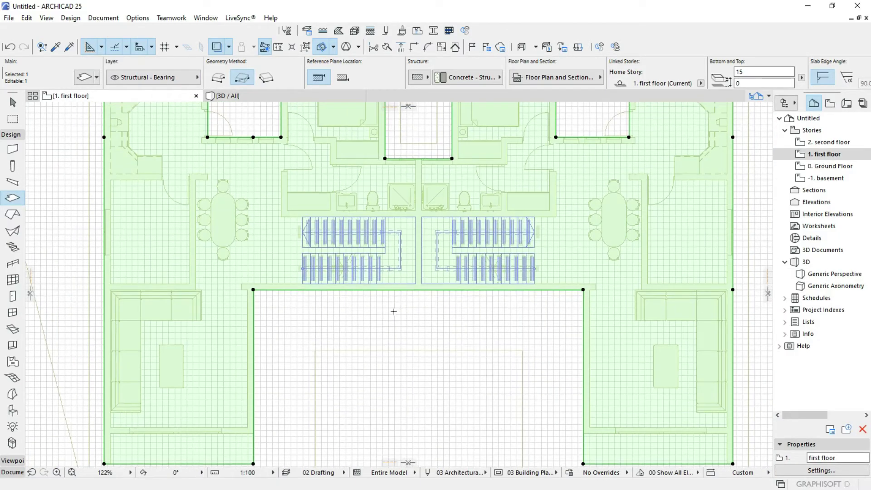
scroll(387, 290, up, 1)
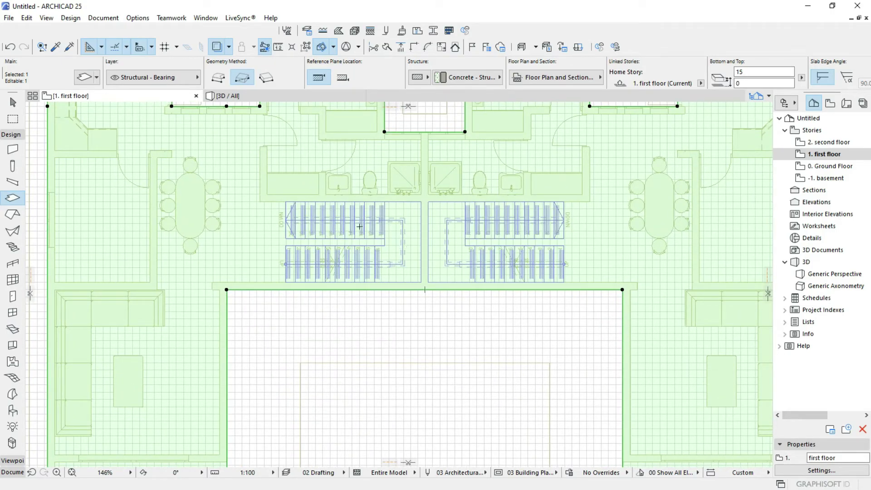
scroll(241, 261, up, 2)
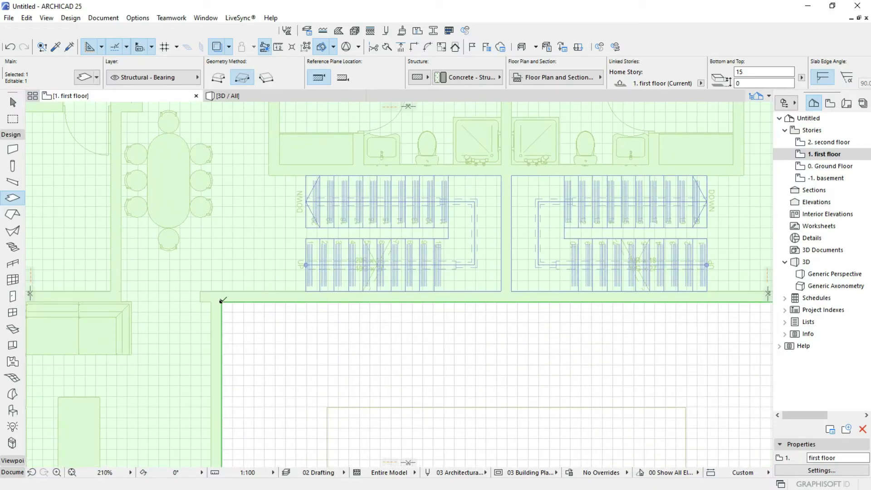
click(221, 300)
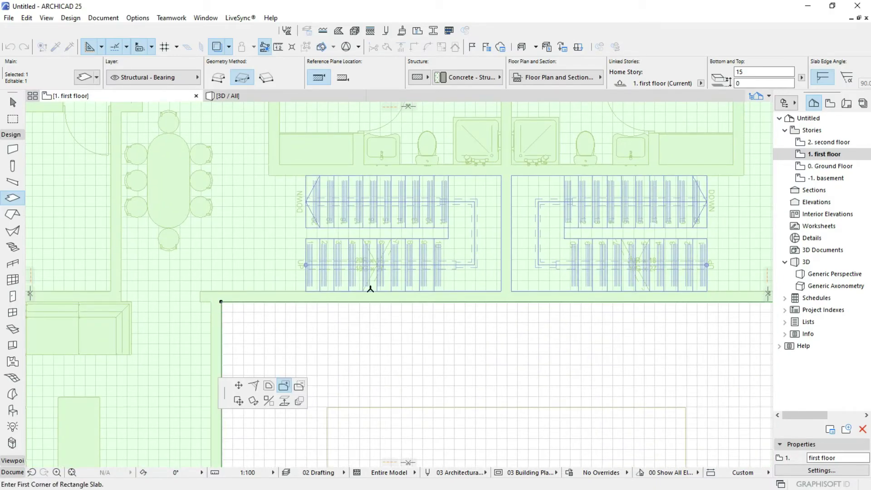
middle_drag(519, 224, 269, 163)
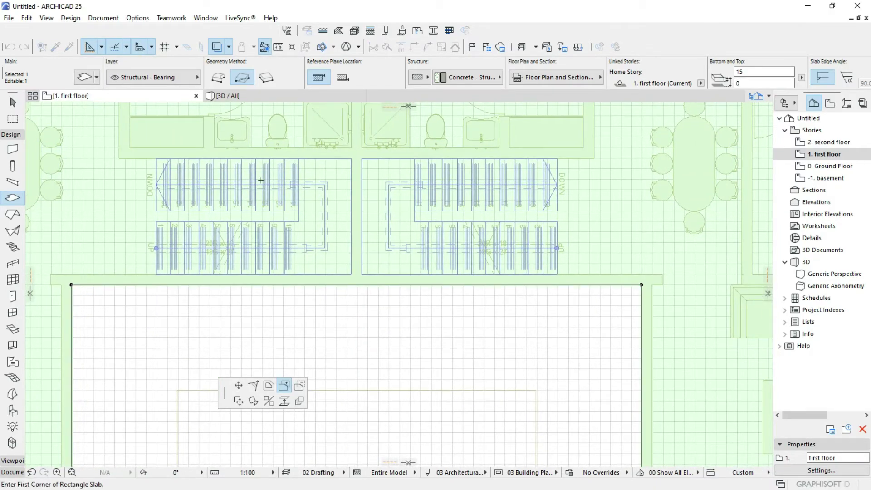
click(156, 159)
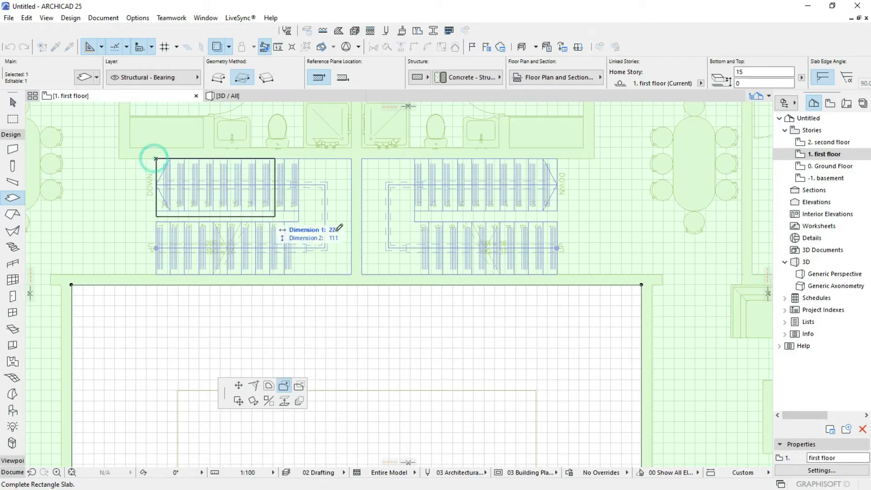
scroll(531, 289, up, 2)
scroll(534, 289, up, 1)
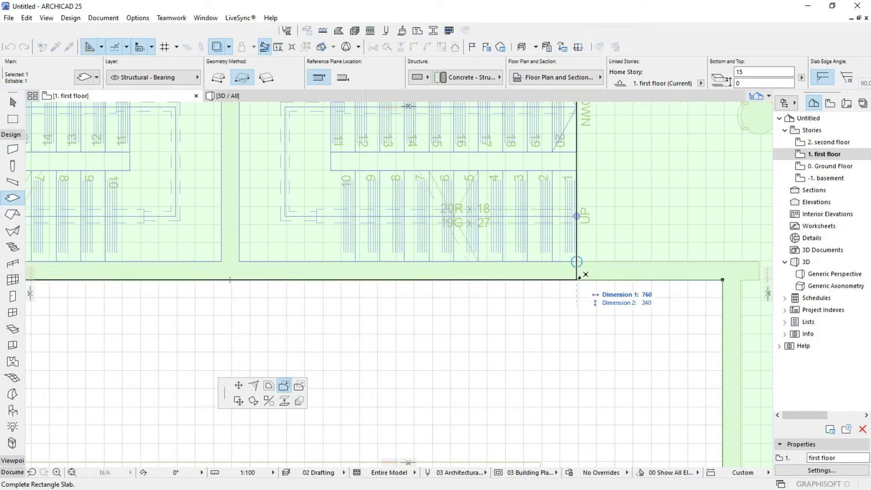
click(579, 277)
scroll(466, 303, down, 4)
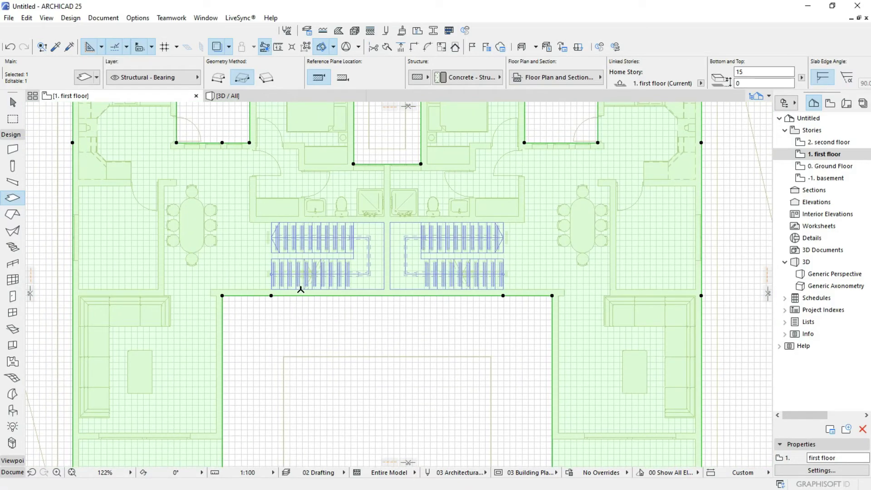
Step: Subtract a rectangle from the slab spanning both staircases, from the outer wall face to the bathroom walls
scroll(298, 285, up, 3)
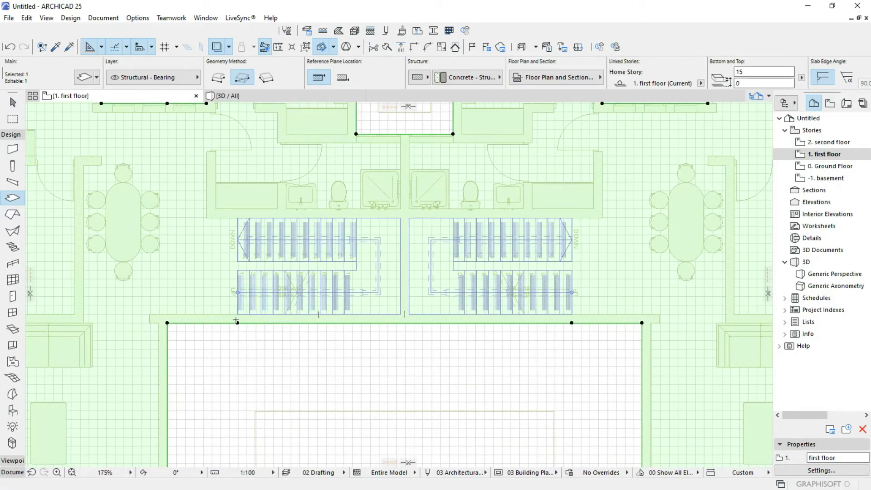
click(237, 322)
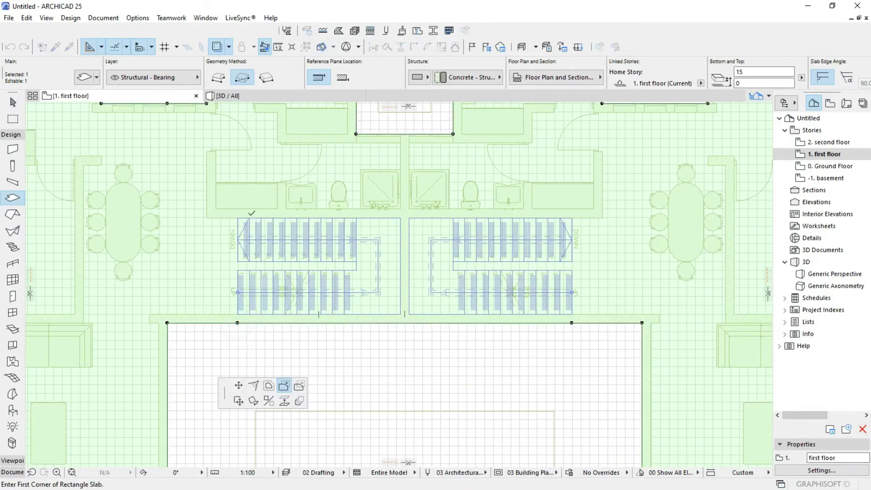
click(298, 386)
click(237, 322)
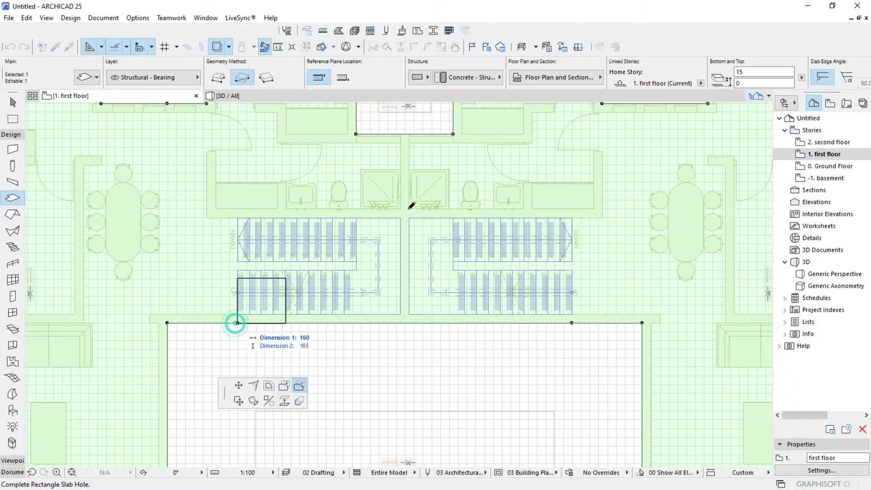
click(572, 218)
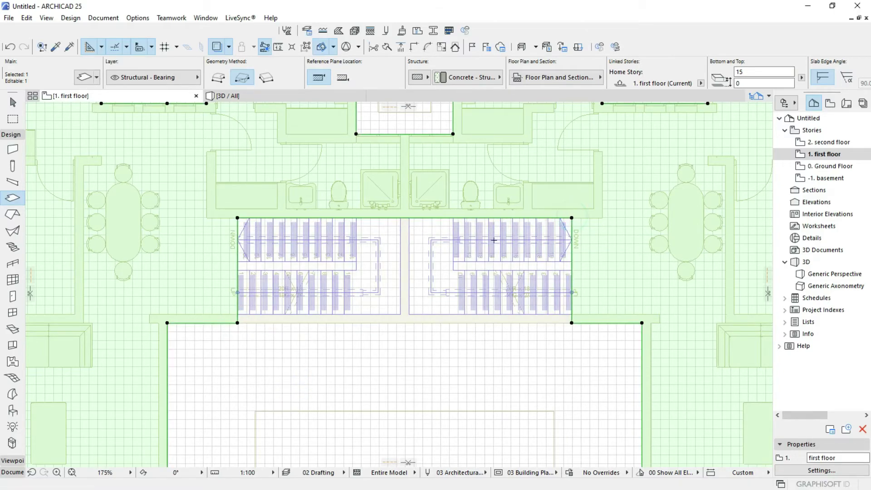
scroll(271, 296, down, 4)
Step: Examine the stair opening, the top steps and the living room front under the slab in the 3D view
click(310, 94)
click(311, 95)
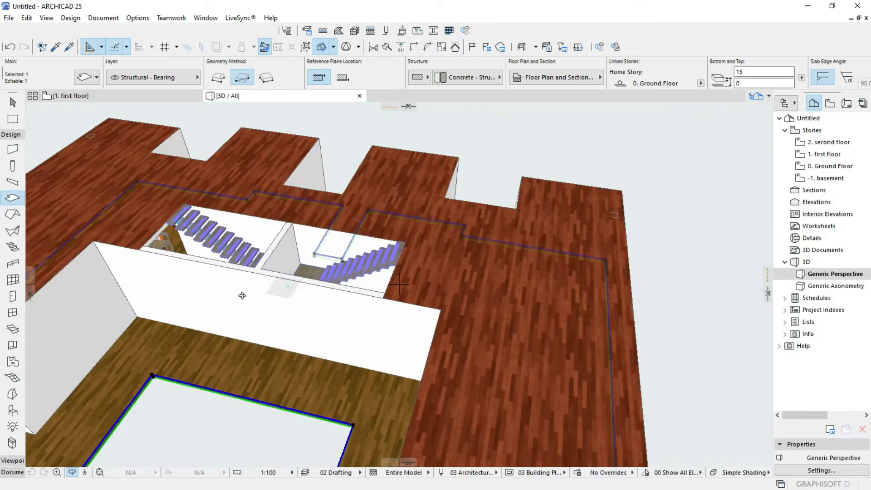
shift+middle_drag(242, 296, 216, 241)
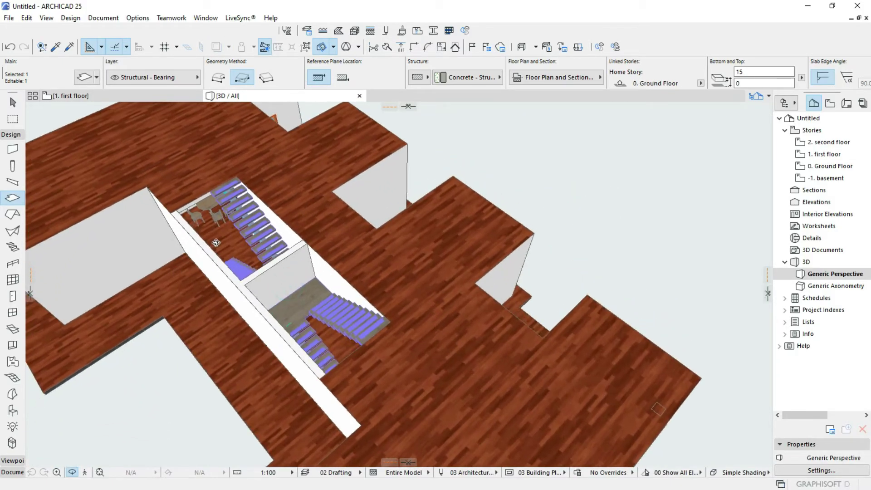
scroll(218, 182, up, 6)
scroll(225, 195, up, 3)
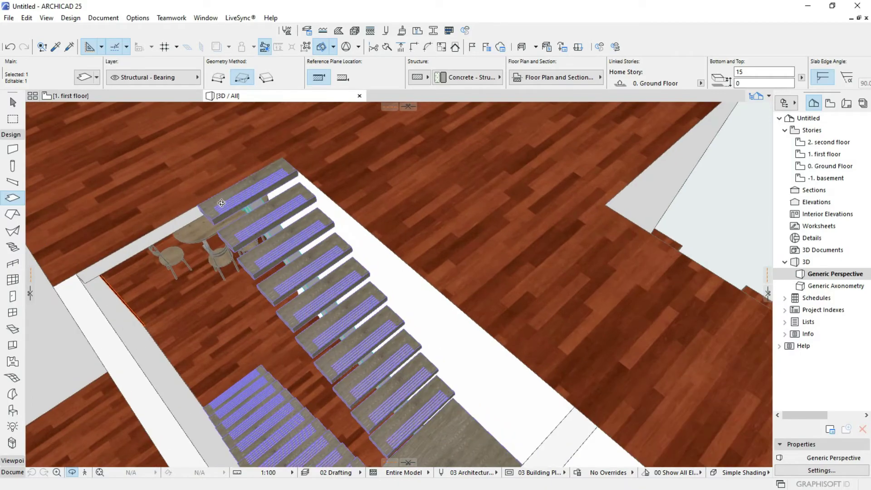
shift+middle_drag(225, 195, 256, 195)
scroll(256, 196, down, 10)
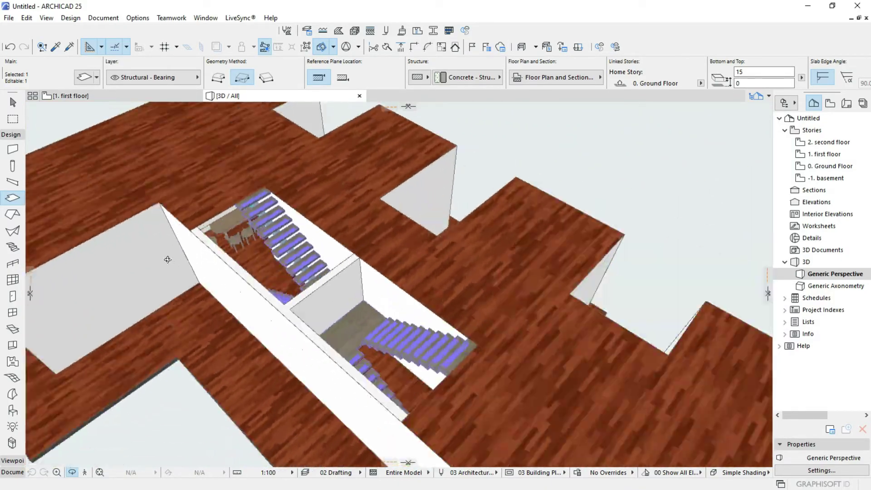
drag(167, 260, 430, 331)
scroll(430, 332, up, 10)
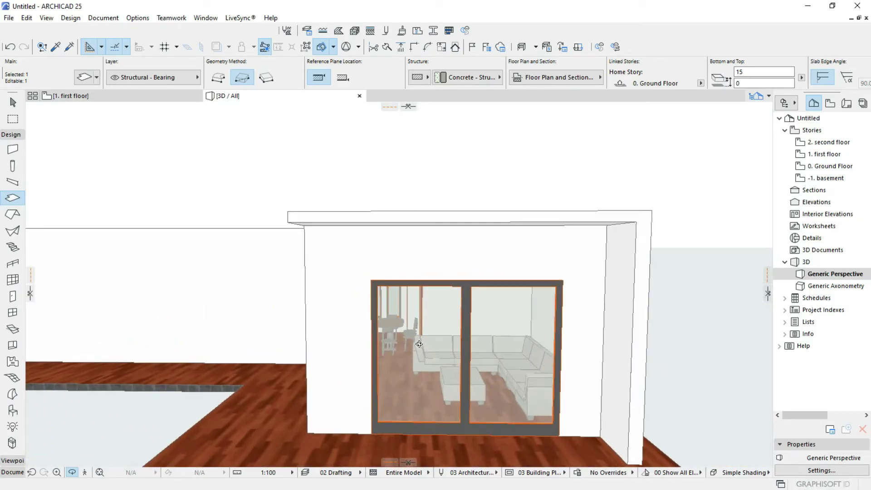
scroll(357, 262, down, 10)
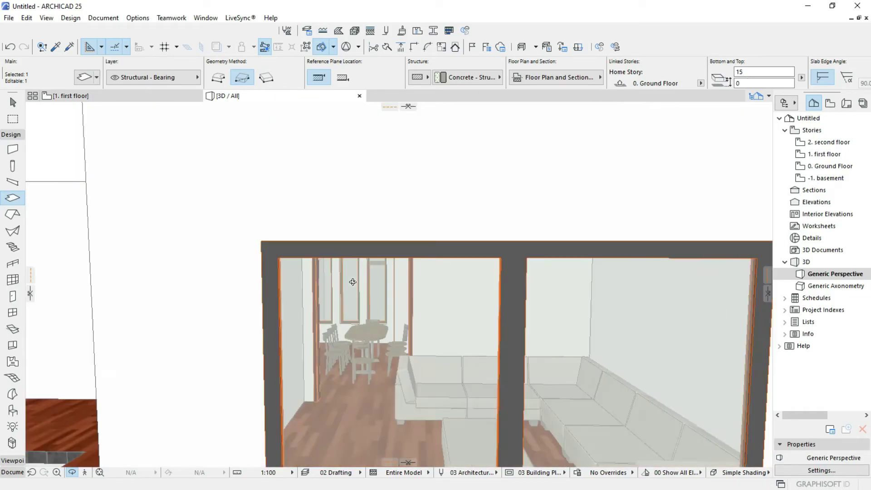
Step: Examine the whole slab from above and from the courtyard side in the 3D view, including the opening over both staircases
drag(399, 292, 681, 335)
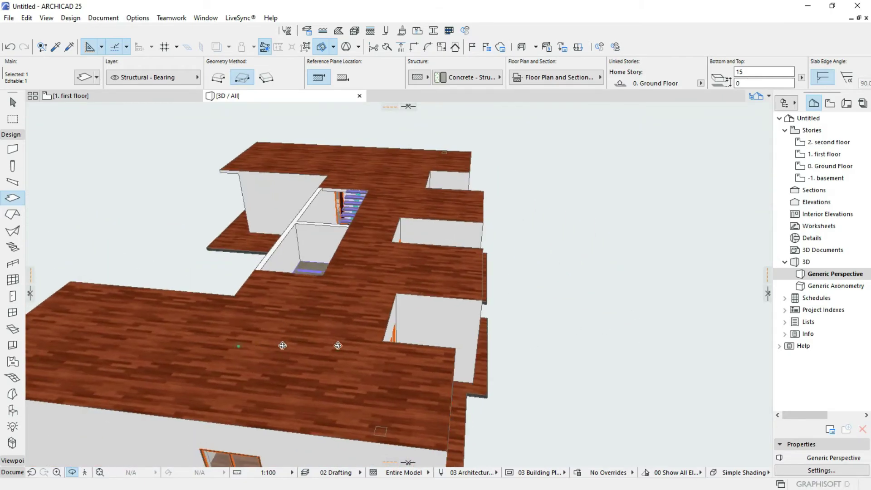
drag(336, 346, 685, 363)
scroll(369, 346, up, 3)
middle_drag(370, 346, 396, 339)
drag(396, 339, 368, 315)
scroll(368, 315, down, 3)
drag(233, 291, 420, 372)
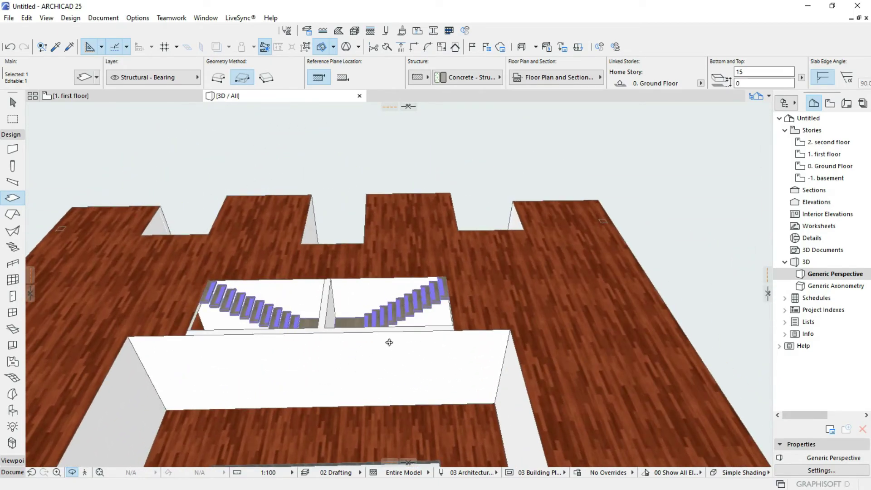
scroll(384, 300, down, 3)
Step: Return to the first-floor plan, reselect the slab and examine its outline against the rooms and staircases below
click(72, 96)
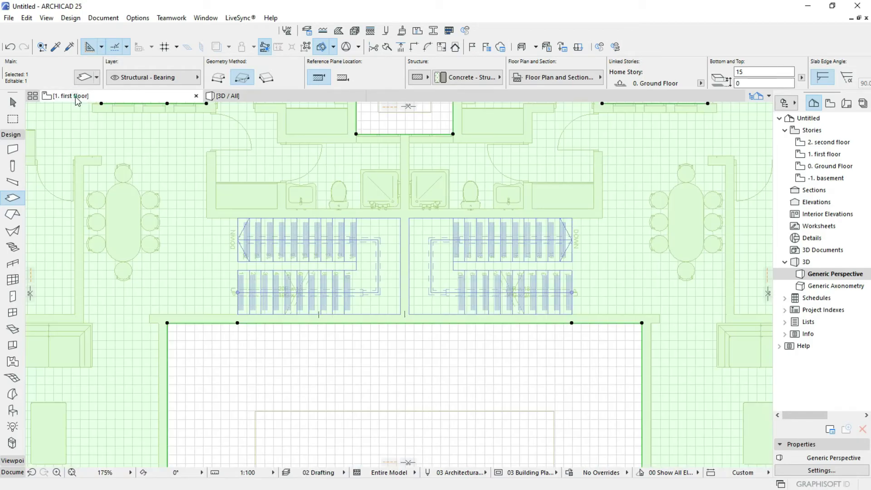
scroll(332, 272, down, 5)
scroll(333, 278, up, 5)
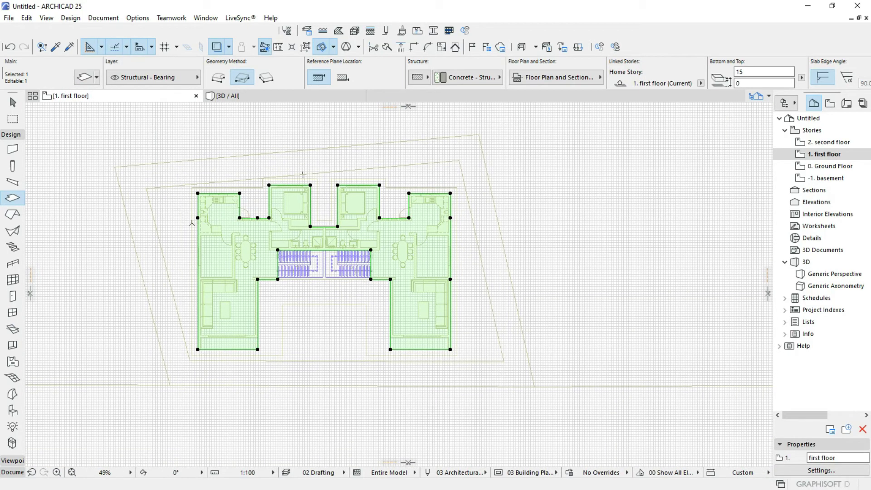
scroll(192, 223, up, 3)
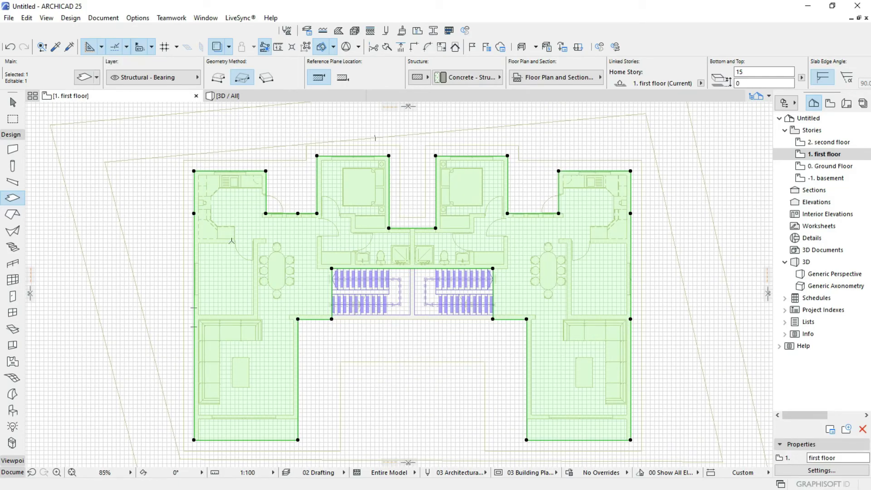
key(Escape)
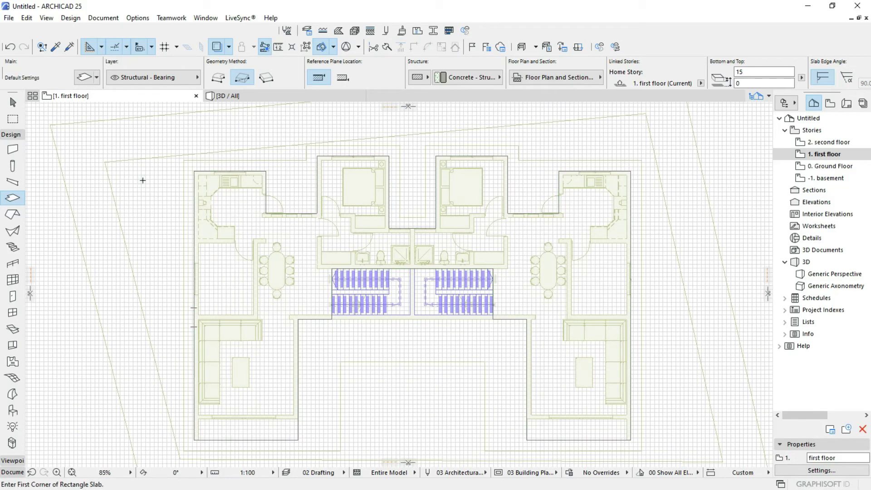
shift+click(227, 283)
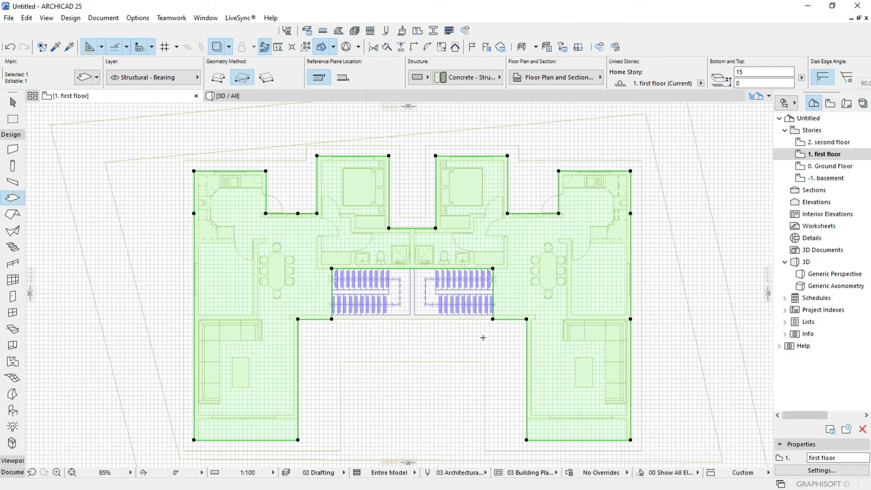
scroll(388, 360, down, 5)
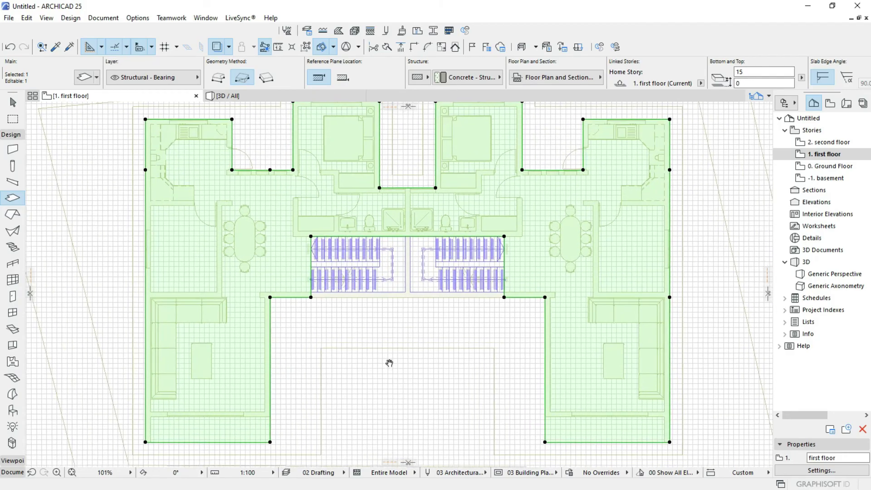
middle_drag(389, 372, 365, 338)
scroll(365, 339, up, 5)
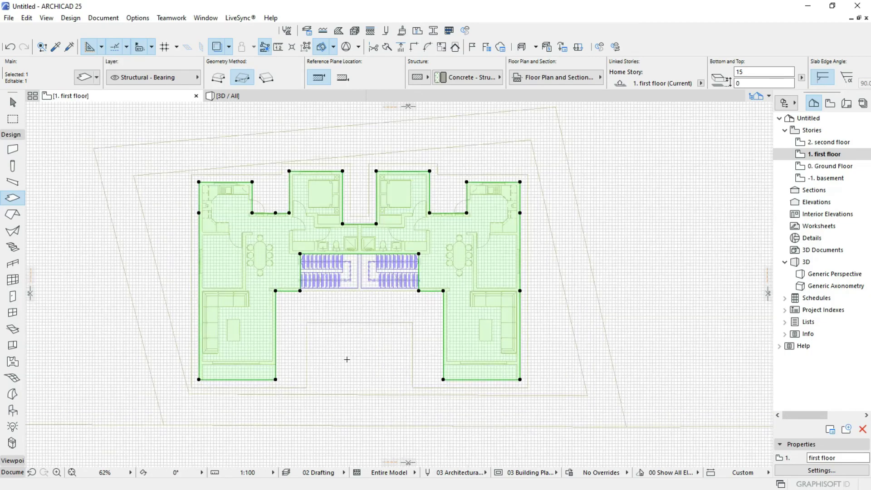